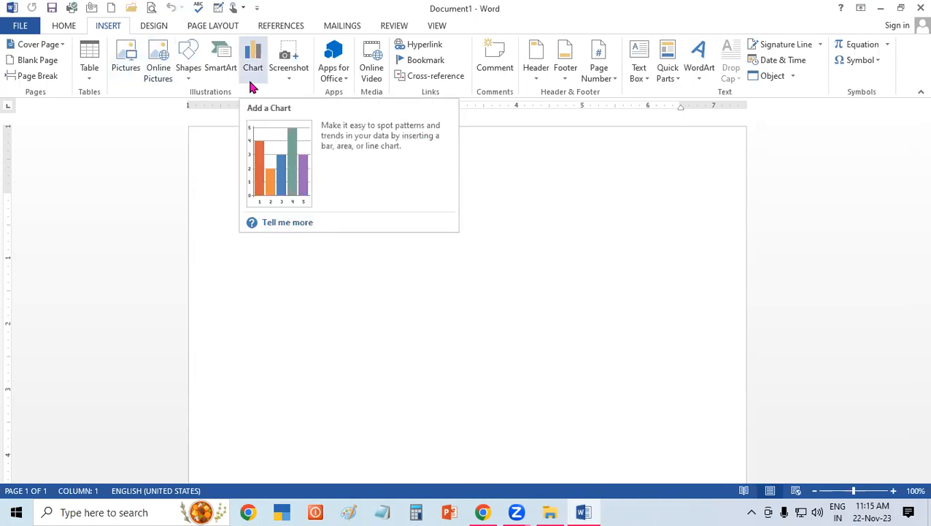
Insert a Clustered Column chart into the blank document.
{"action": "left_click", "coordinate": [250, 82]}
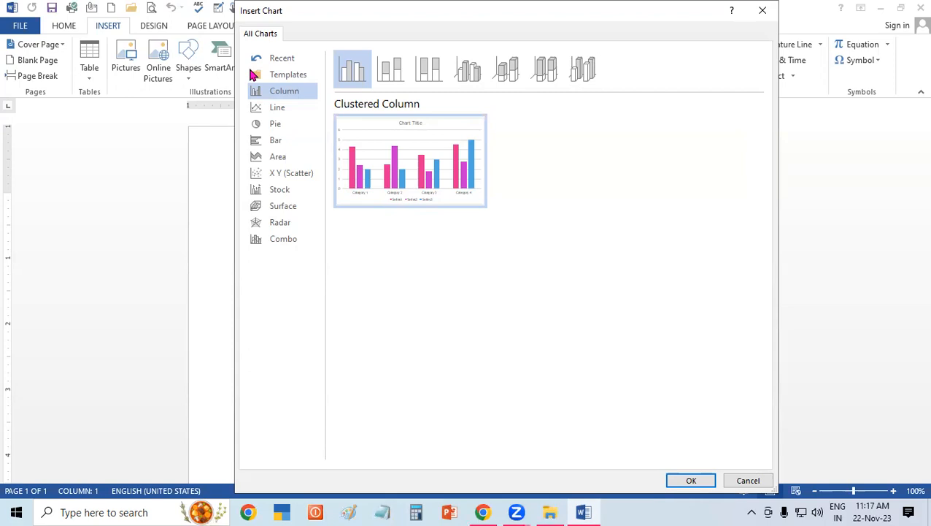
{"action": "left_click", "coordinate": [763, 10]}
{"action": "left_click", "coordinate": [252, 64]}
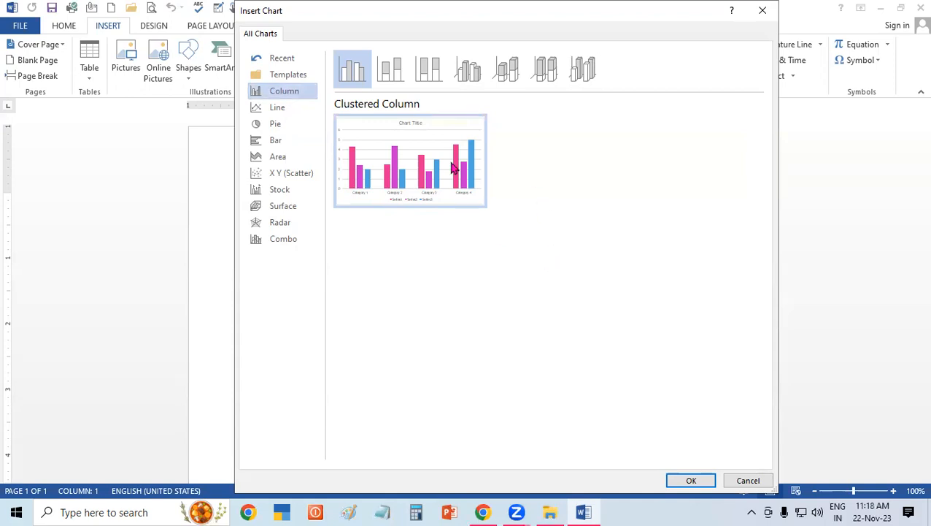
{"action": "left_click", "coordinate": [277, 110]}
{"action": "left_click", "coordinate": [276, 125]}
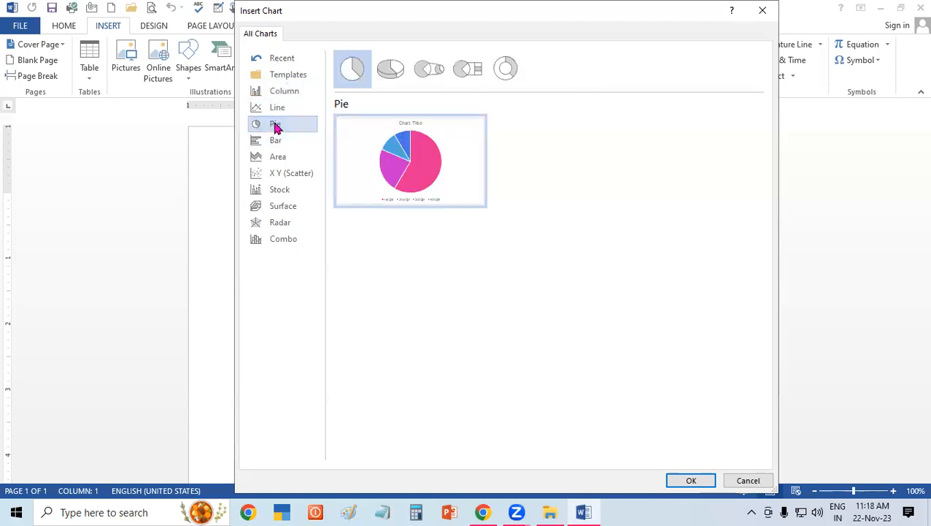
{"action": "left_click", "coordinate": [291, 91]}
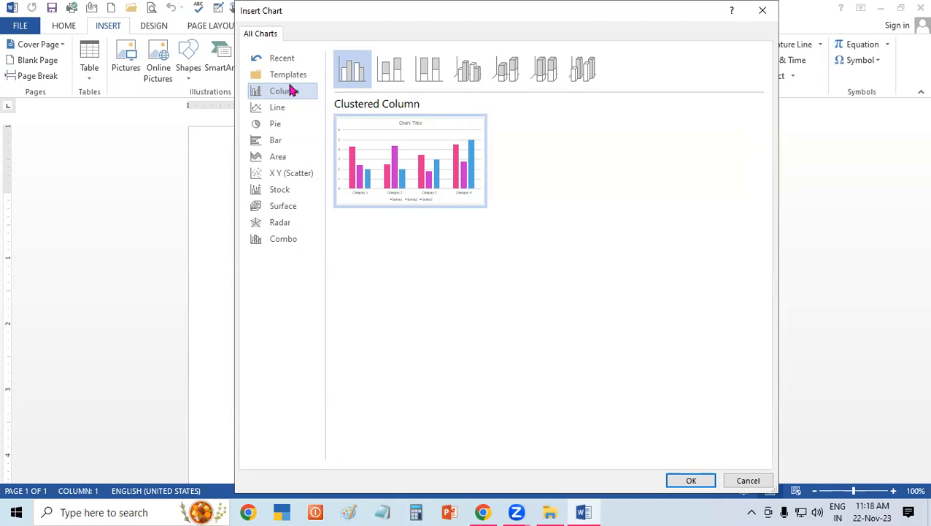
{"action": "left_click", "coordinate": [287, 157]}
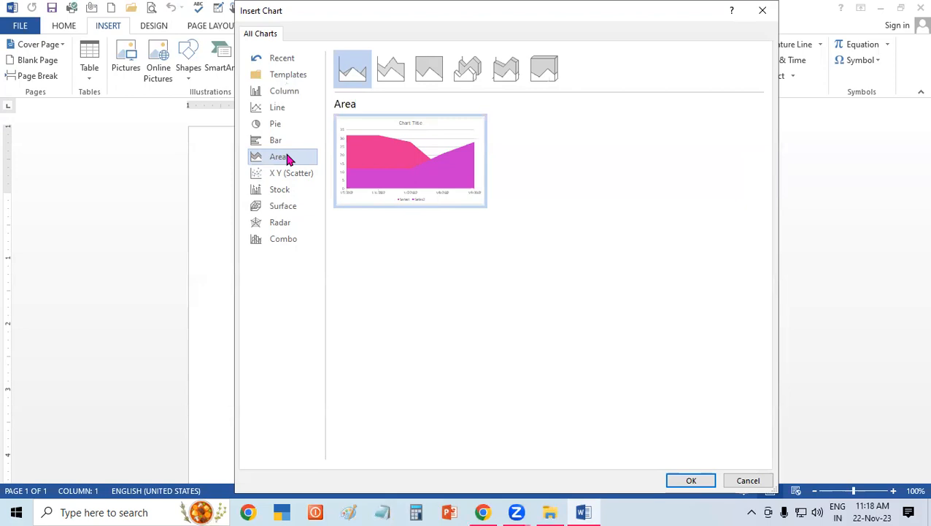
{"action": "left_click", "coordinate": [304, 97]}
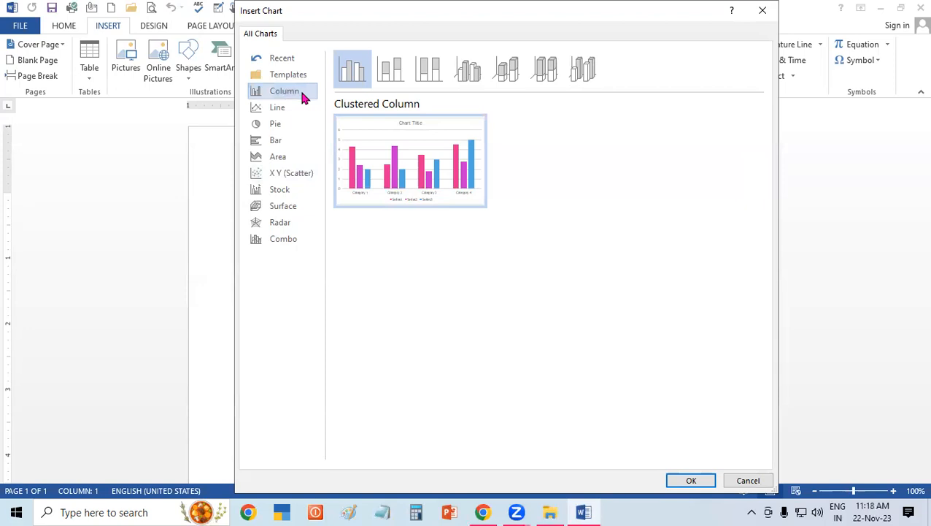
{"action": "left_click", "coordinate": [699, 480]}
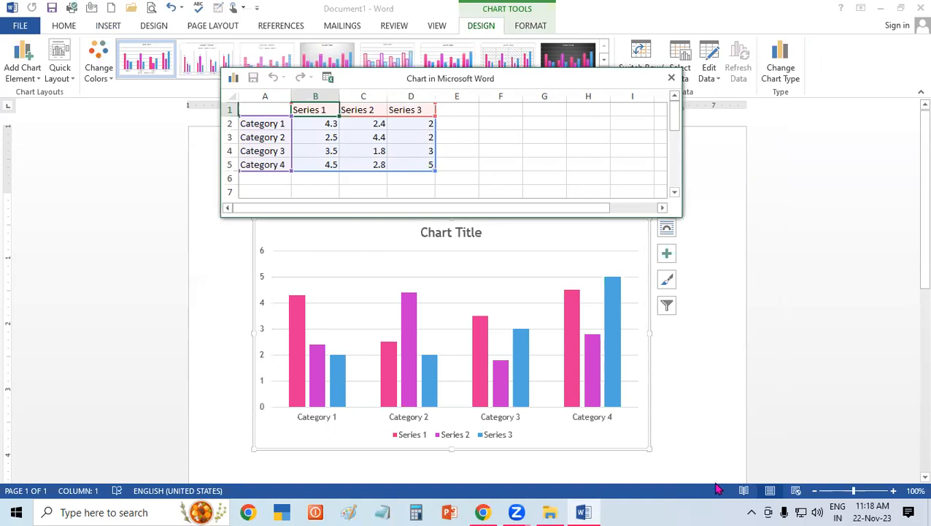
Examine the sample categories, series headers and values in the chart's data sheet.
{"action": "left_click", "coordinate": [323, 140]}
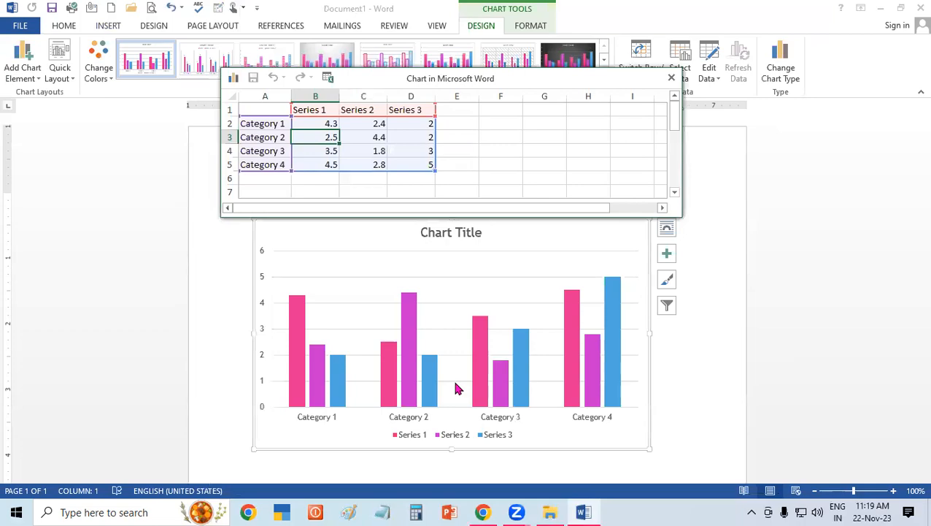
{"action": "left_click", "coordinate": [643, 502]}
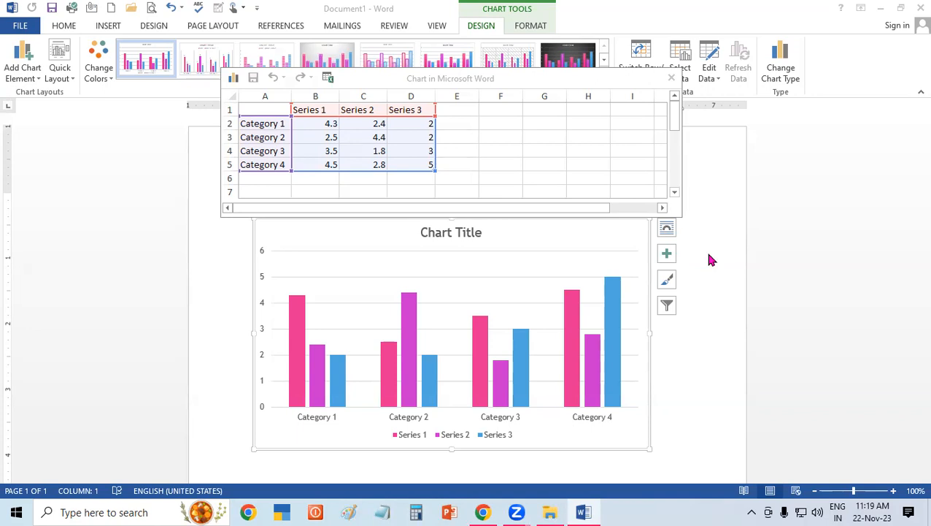
{"action": "left_click", "coordinate": [281, 124]}
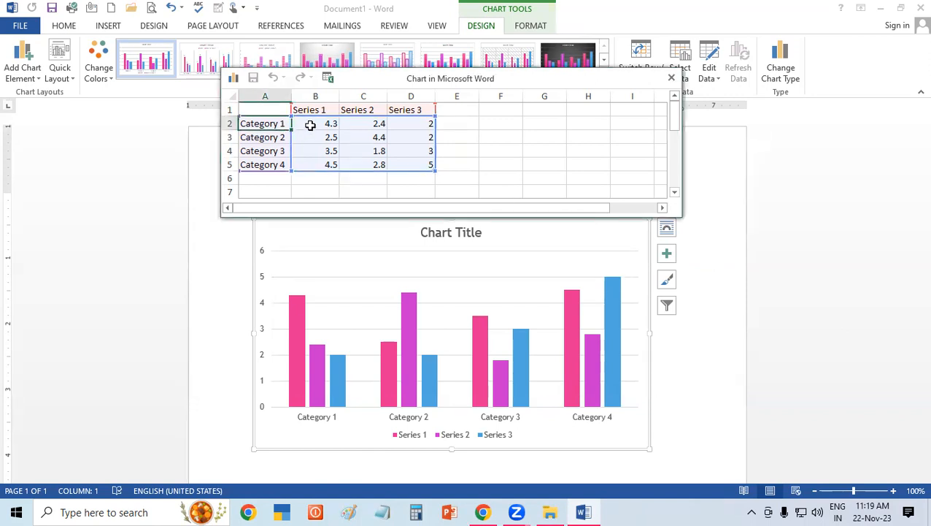
{"action": "left_click", "coordinate": [320, 126]}
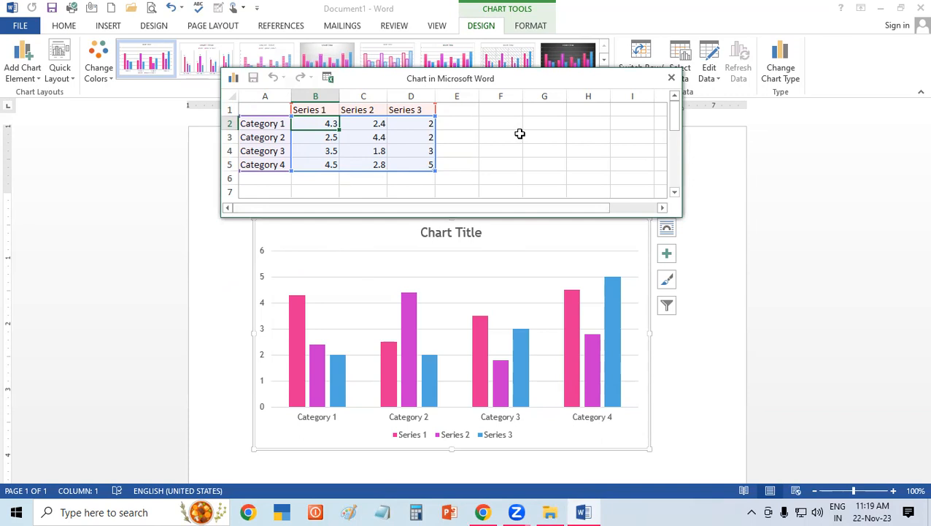
{"action": "left_click", "coordinate": [361, 139]}
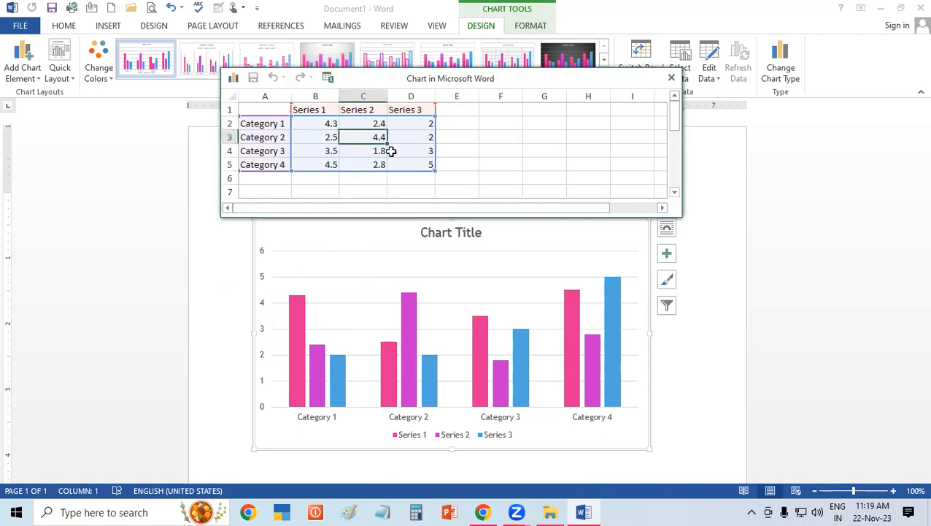
{"action": "left_click", "coordinate": [389, 151]}
{"action": "left_click", "coordinate": [354, 140]}
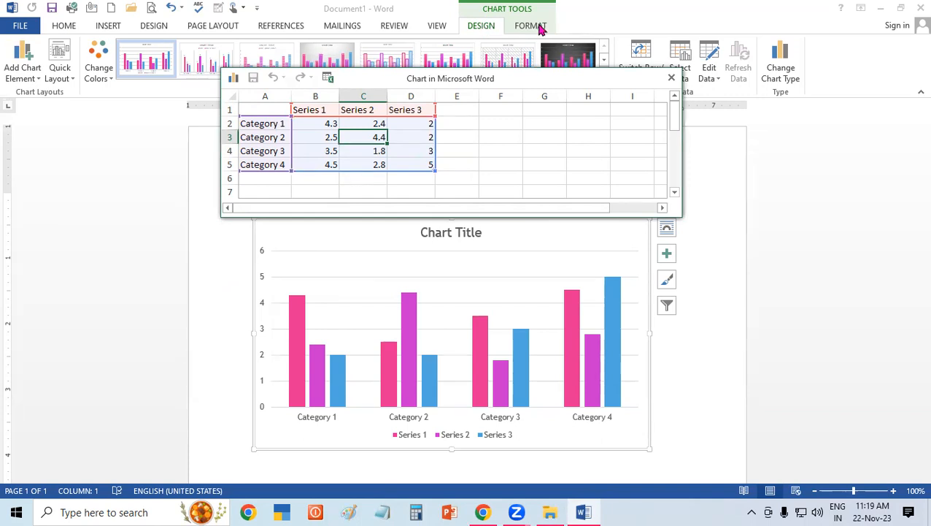
{"action": "left_click", "coordinate": [307, 151]}
{"action": "left_click", "coordinate": [267, 125]}
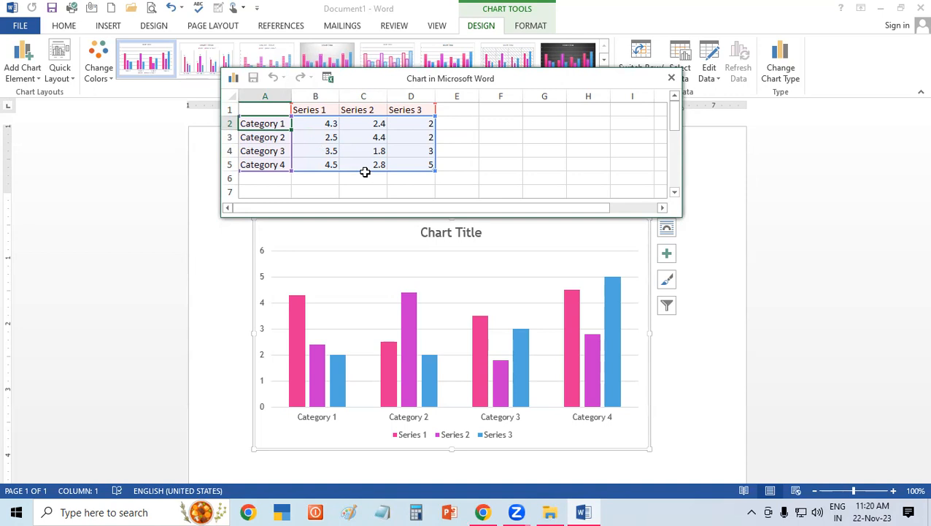
Rename the three series headers in B1, C1 and D1 of the chart data as KASIA, DEORIA and HATA.
{"action": "left_click_drag", "start_coordinate": [365, 172], "coordinate": [322, 108]}
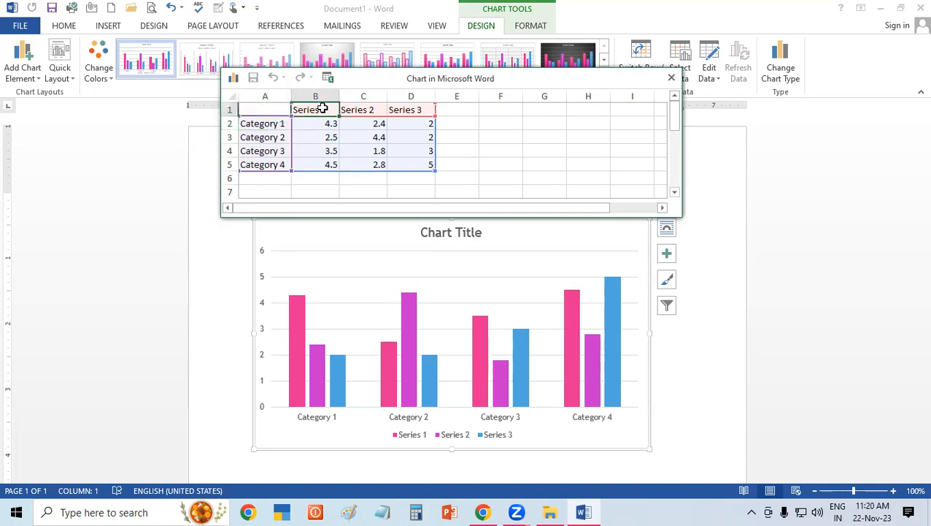
{"action": "type", "text": "KASIA"}
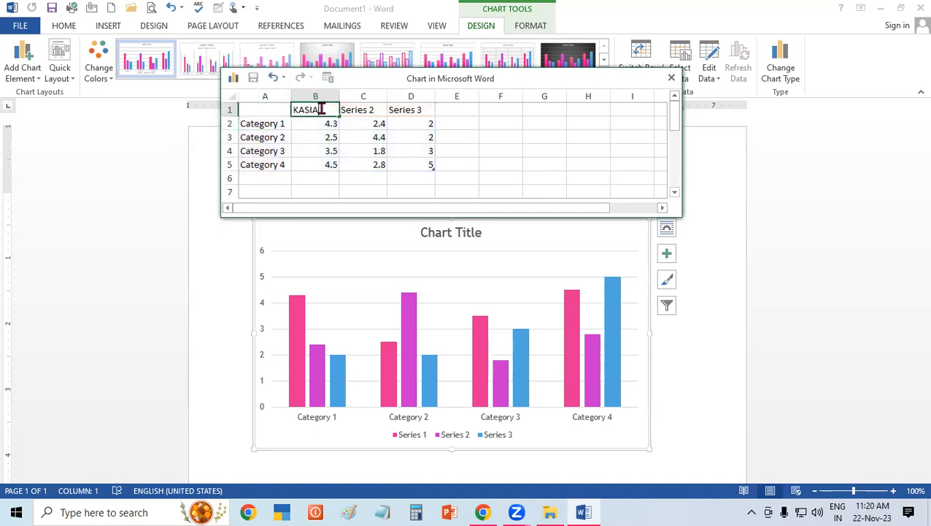
{"action": "left_click", "coordinate": [370, 113]}
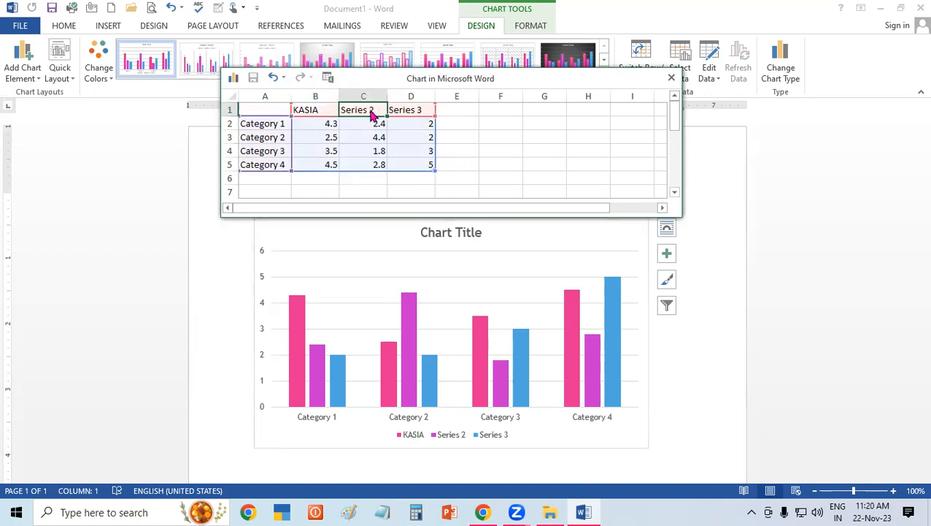
{"action": "type", "text": "DEO"}
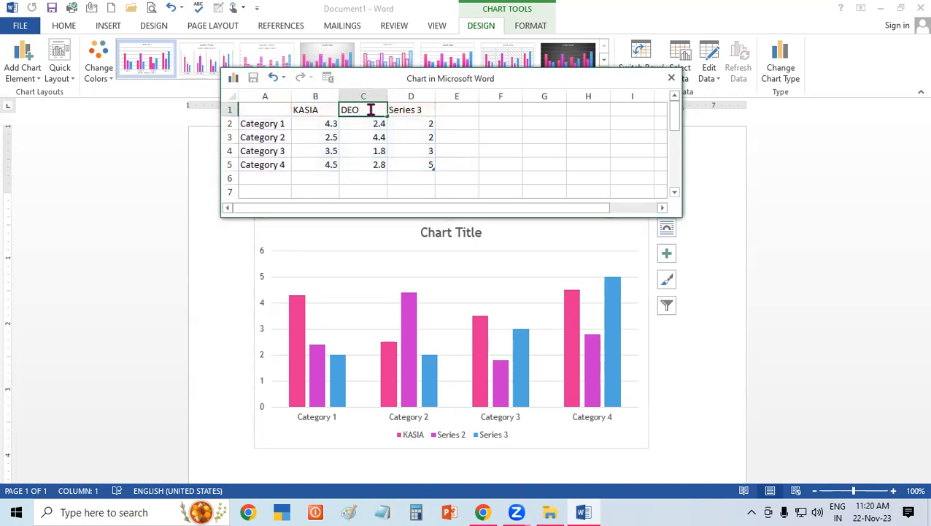
{"action": "type", "text": "RIA"}
{"action": "left_click", "coordinate": [411, 113]}
{"action": "type", "text": "HAT"}
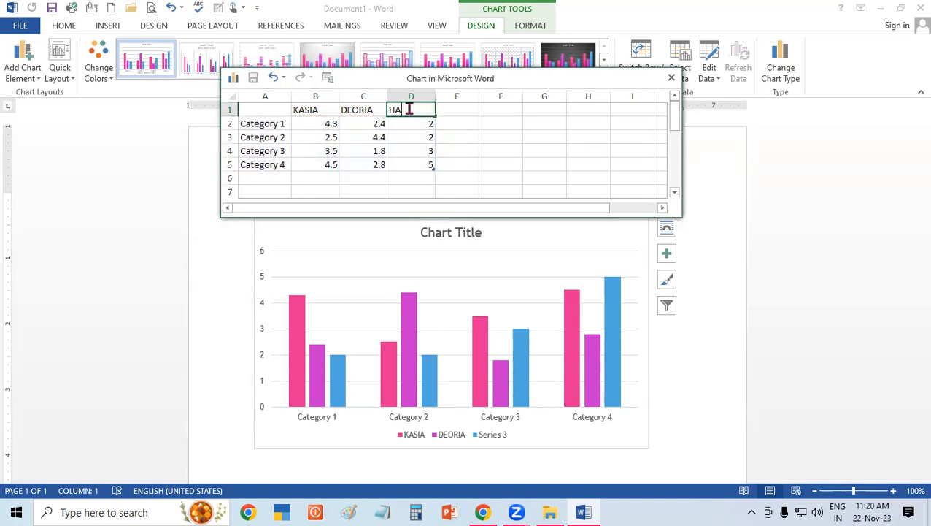
{"action": "type", "text": "A"}
{"action": "left_click", "coordinate": [376, 124]}
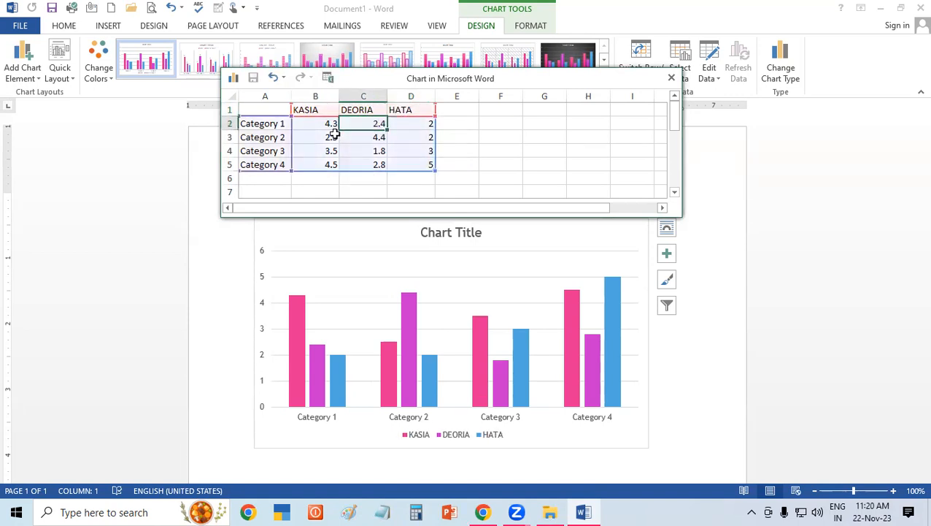
{"action": "left_click", "coordinate": [307, 126]}
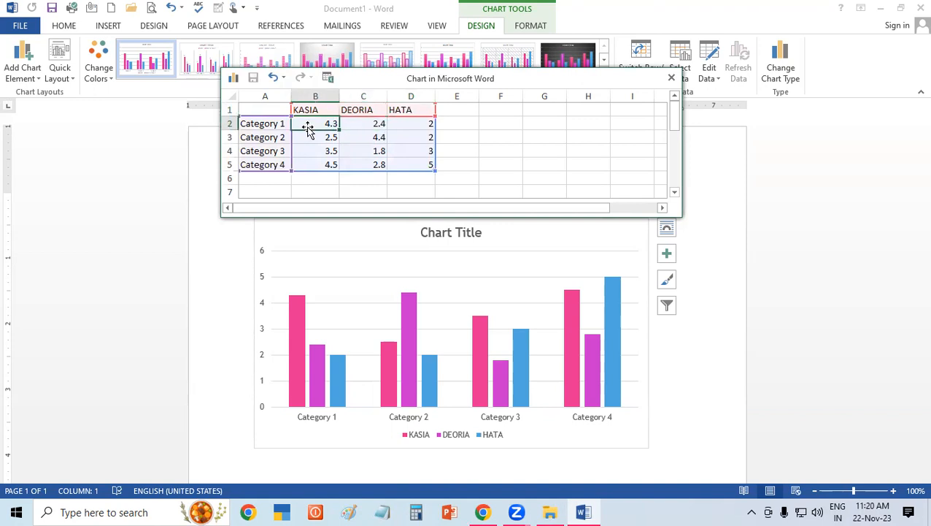
Rename the first two categories in A2 and A3 of the chart data as KASIA and HATA.
{"action": "left_click", "coordinate": [258, 124]}
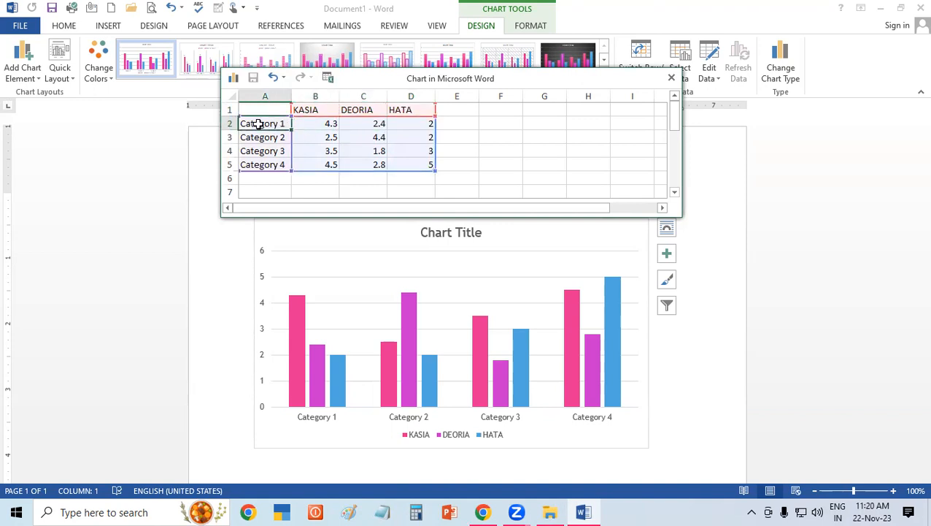
{"action": "type", "text": "KE"}
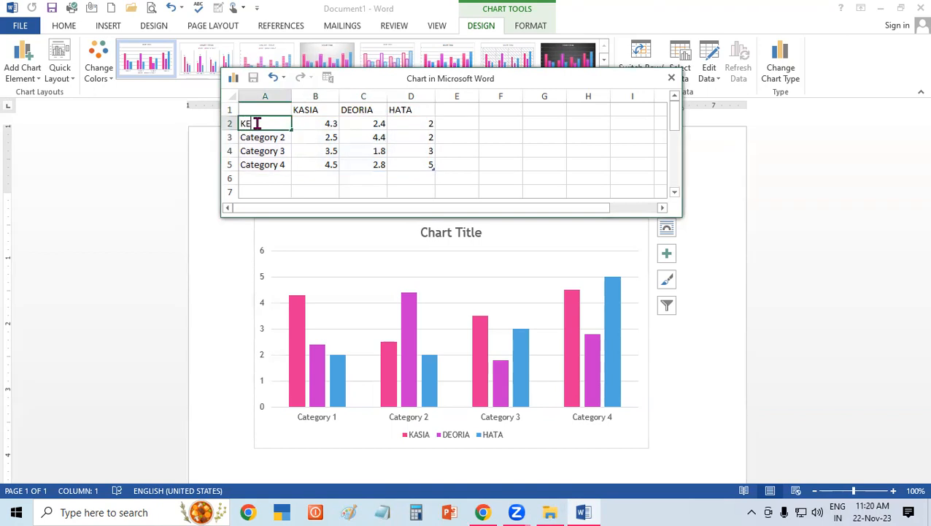
{"action": "type", "text": "YBOARD"}
{"action": "key", "text": "BackSpace"}
{"action": "key", "text": "BackSpace"}
{"action": "key", "text": "BackSpace"}
{"action": "key", "text": "BackSpace"}
{"action": "key", "text": "BackSpace"}
{"action": "key", "text": "BackSpace"}
{"action": "key", "text": "BackSpace"}
{"action": "key", "text": "BackSpace"}
{"action": "type", "text": "KASIA"}
{"action": "left_click", "coordinate": [281, 137]}
{"action": "type", "text": "HATA"}
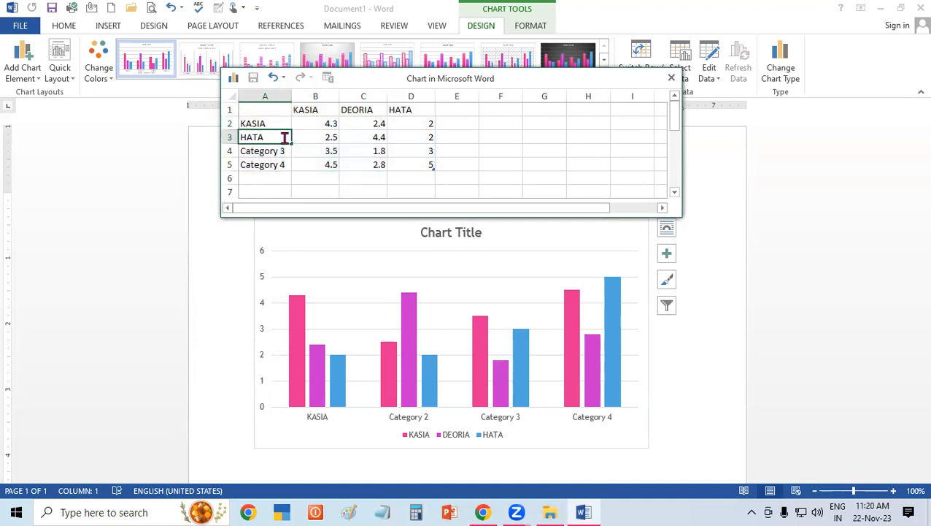
Rename the third and fourth categories in A4 and A5 as DEORIA and PADRAUNA.
{"action": "left_click", "coordinate": [284, 154]}
{"action": "type", "text": "DEORIA"}
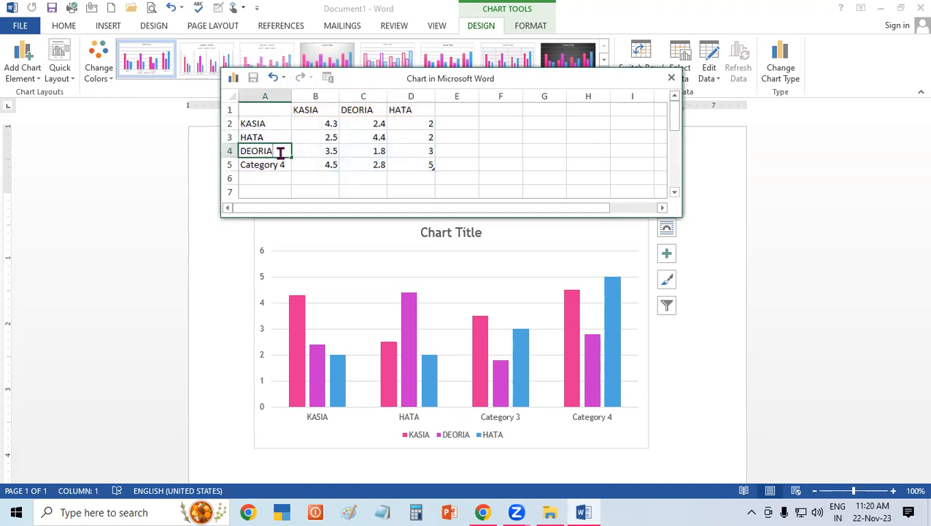
{"action": "left_click", "coordinate": [266, 168]}
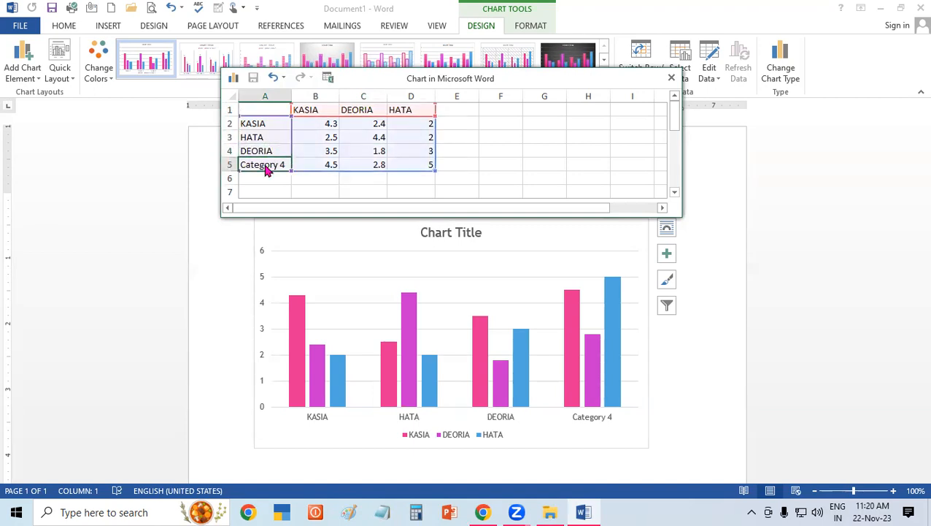
{"action": "type", "text": "PADRAUNA"}
{"action": "left_click", "coordinate": [402, 138]}
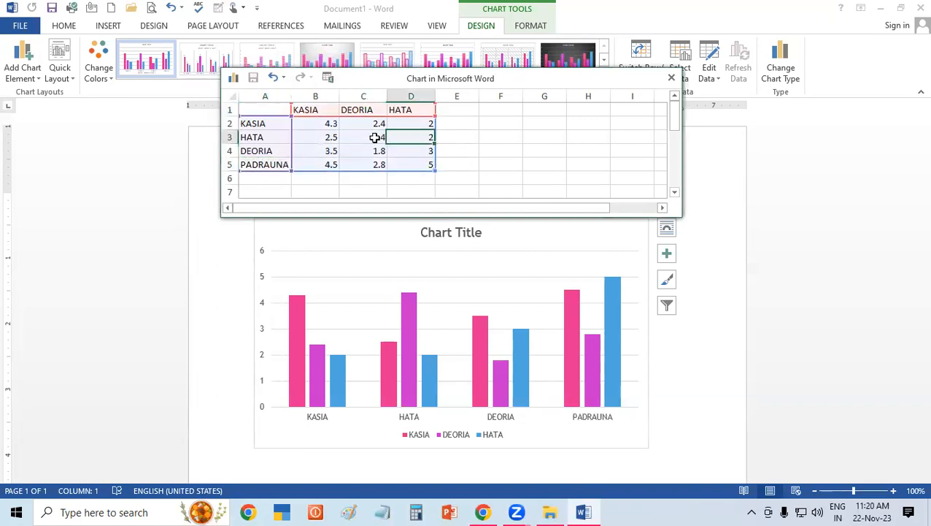
Replace the first two series headers in B1 and C1 with KEYBOARD and MOUSE.
{"action": "left_click", "coordinate": [321, 109]}
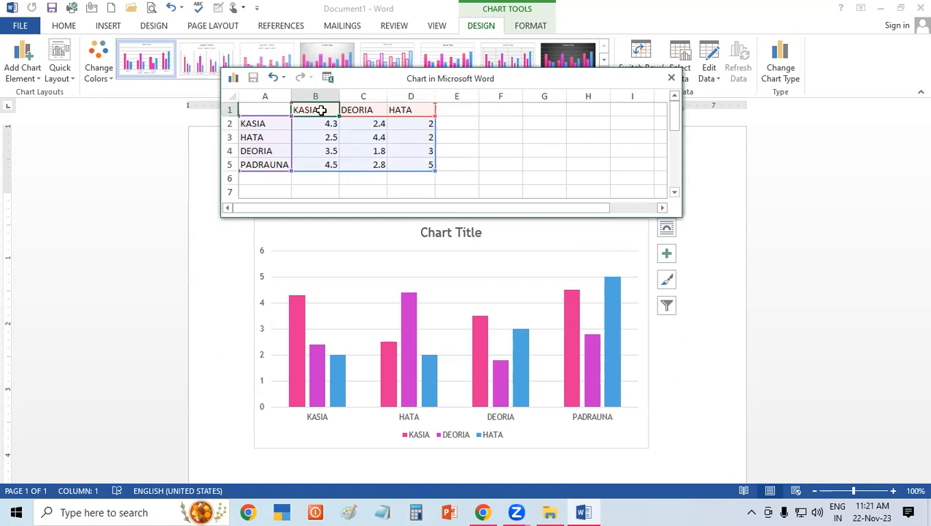
{"action": "type", "text": "KEYBOARD"}
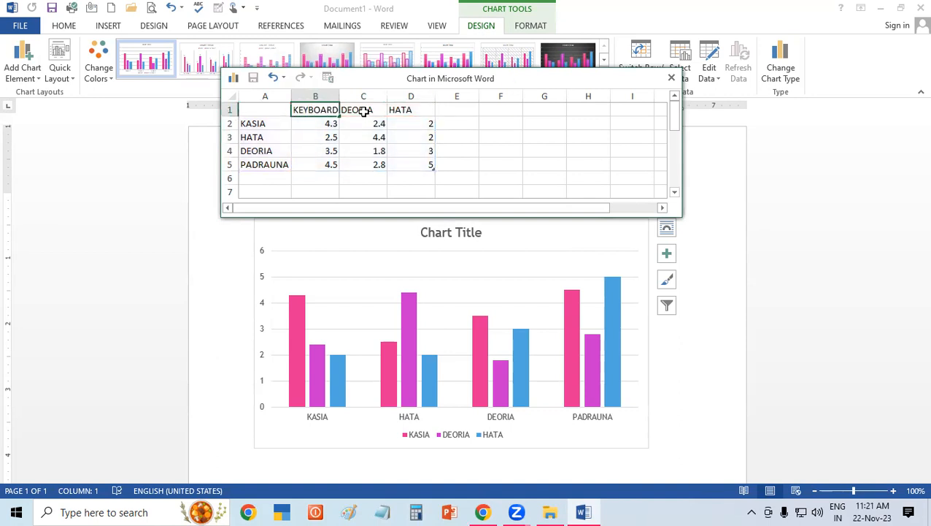
{"action": "left_click", "coordinate": [363, 111]}
{"action": "type", "text": "MP"}
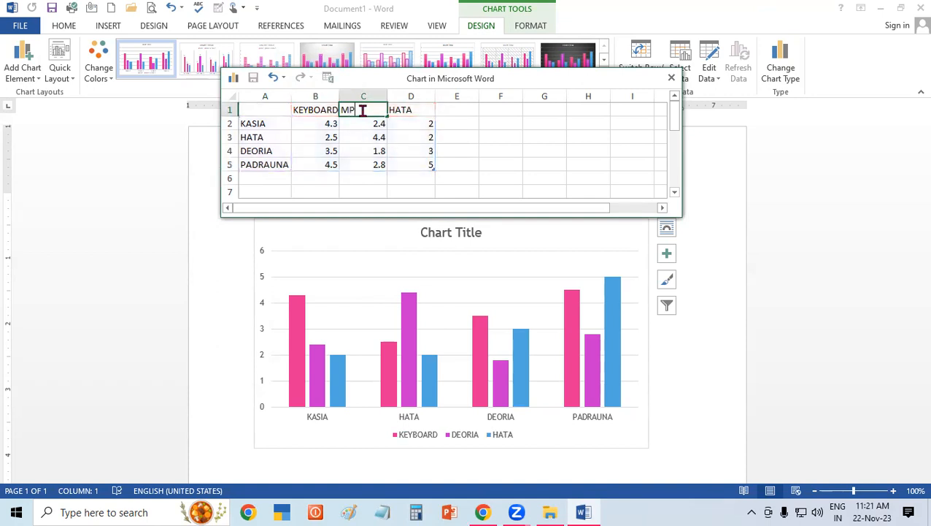
{"action": "type", "text": "OUSE"}
{"action": "key", "text": "BackSpace"}
{"action": "key", "text": "BackSpace"}
{"action": "key", "text": "BackSpace"}
{"action": "key", "text": "BackSpace"}
{"action": "key", "text": "BackSpace"}
{"action": "type", "text": "OUSE"}
Replace the third series header in D1 with PRINTER.
{"action": "left_click", "coordinate": [420, 113]}
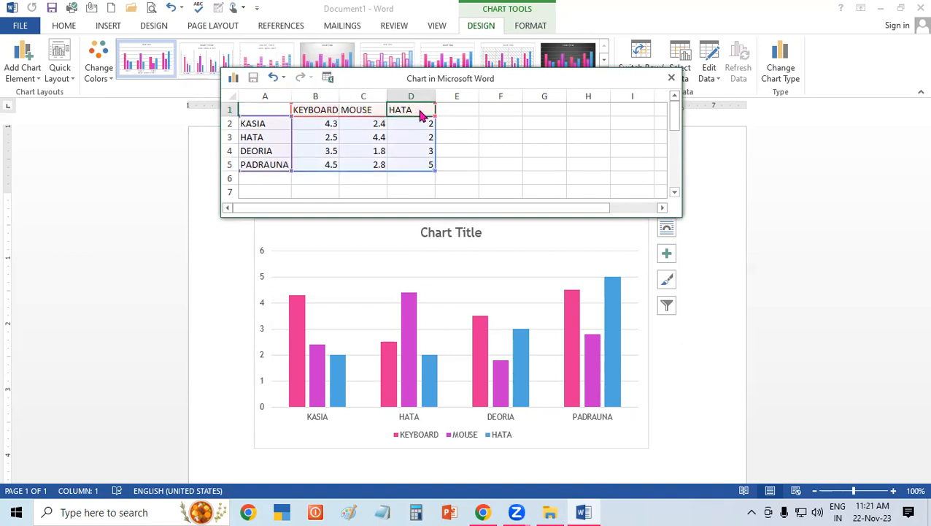
{"action": "type", "text": "PRINTER"}
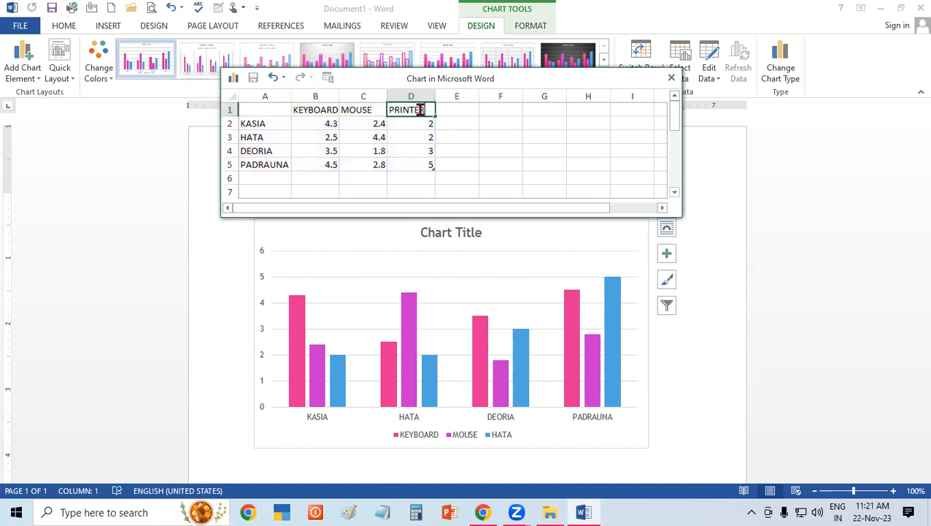
{"action": "left_click", "coordinate": [443, 140]}
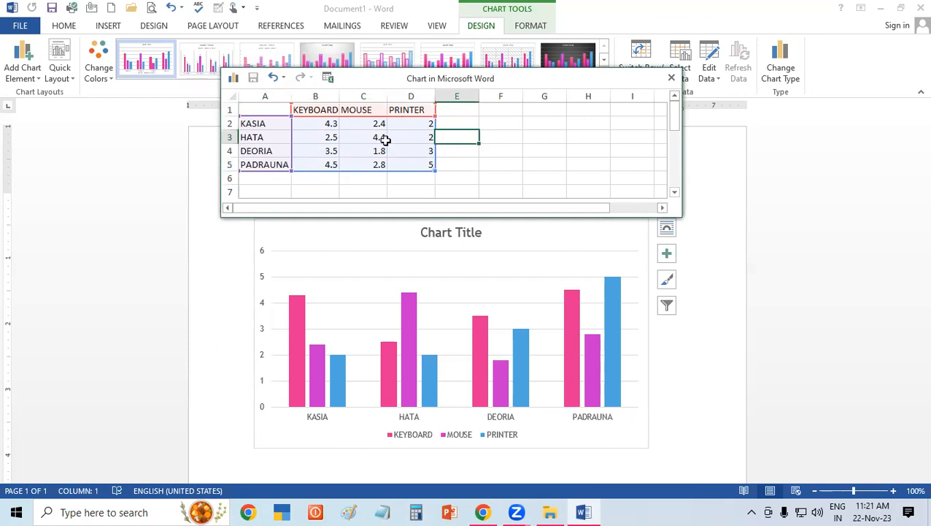
{"action": "left_click", "coordinate": [313, 136]}
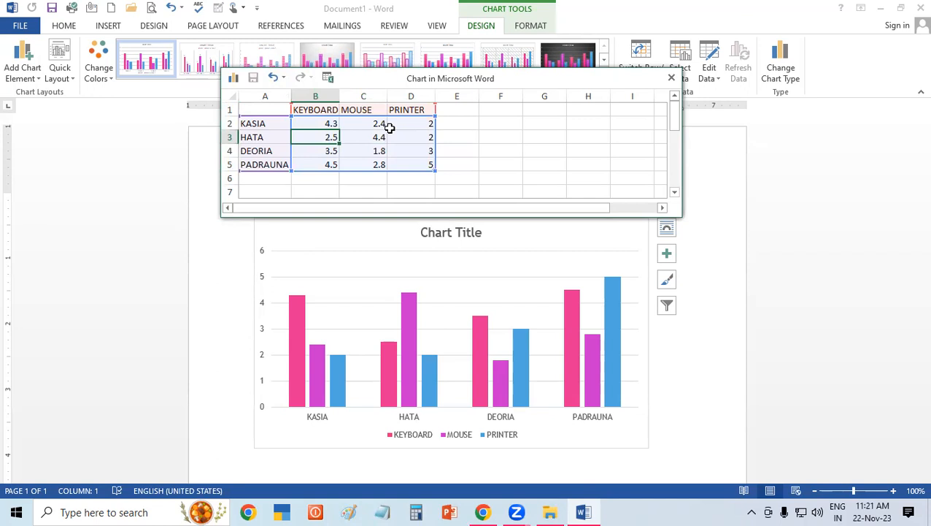
{"action": "left_click", "coordinate": [331, 123]}
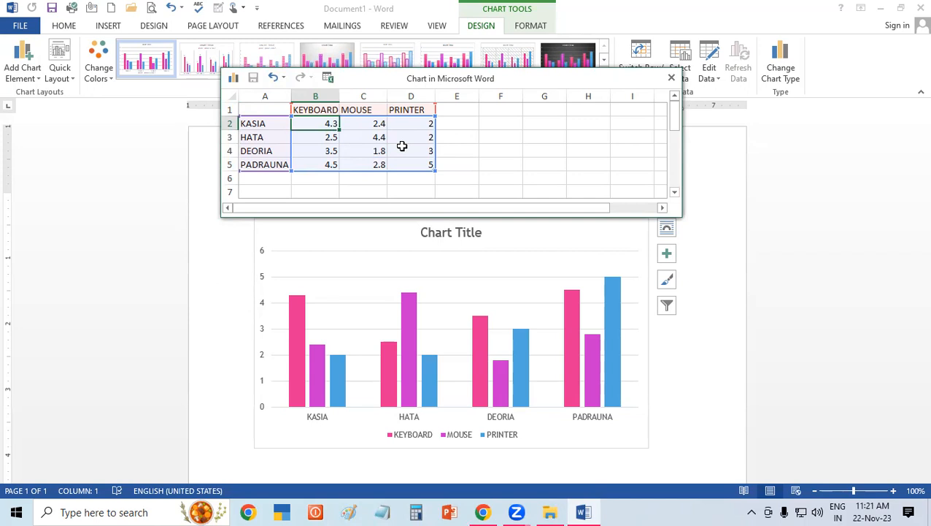
Set the KEYBOARD values for KASIA and HATA in B2 and B3 to 2500 and 5000.
{"action": "type", "text": "25000"}
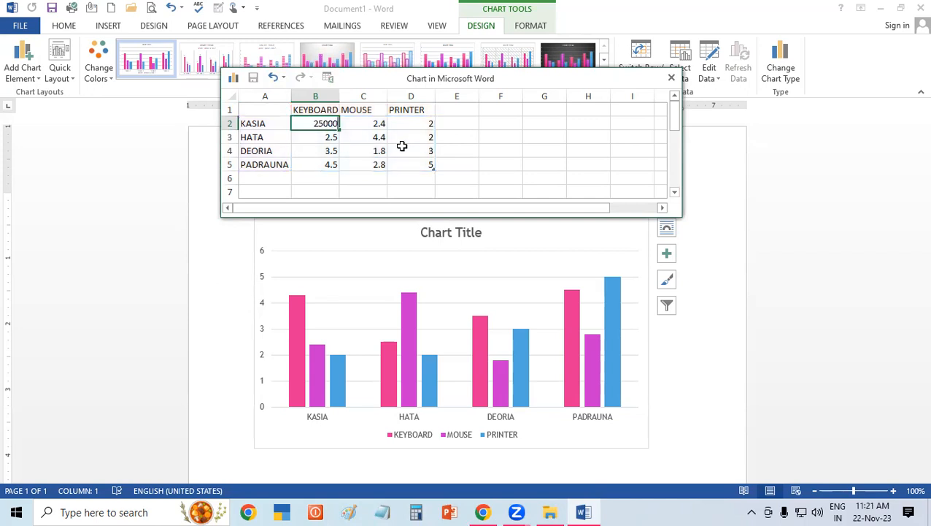
{"action": "key", "text": "BackSpace"}
{"action": "left_click", "coordinate": [357, 139]}
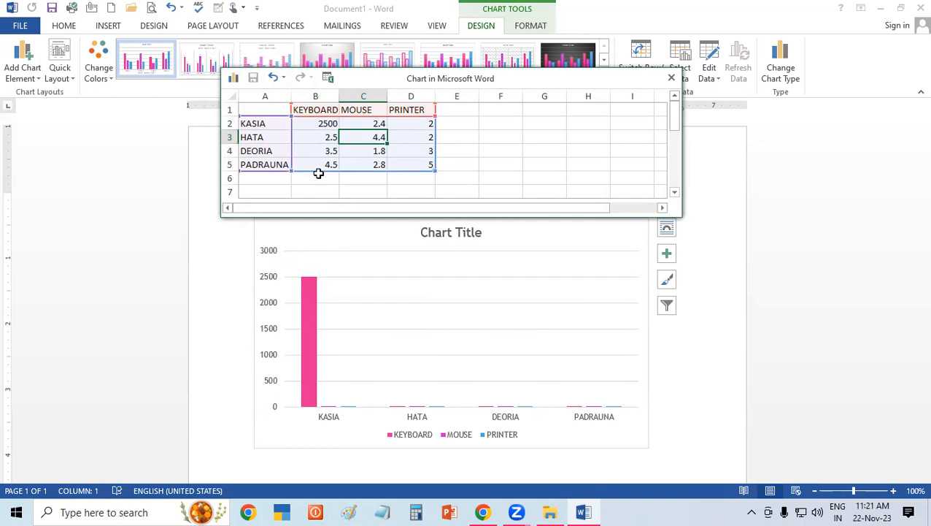
{"action": "left_click", "coordinate": [364, 122]}
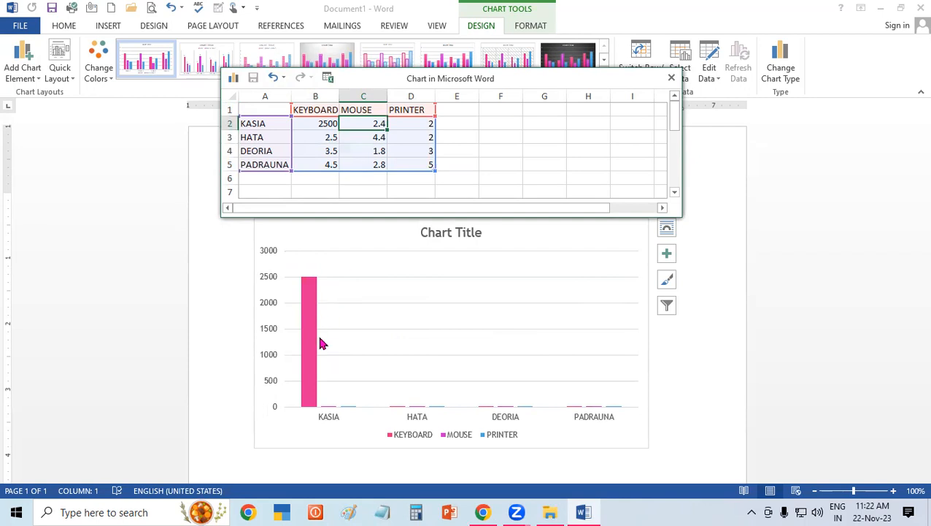
{"action": "left_click", "coordinate": [320, 137]}
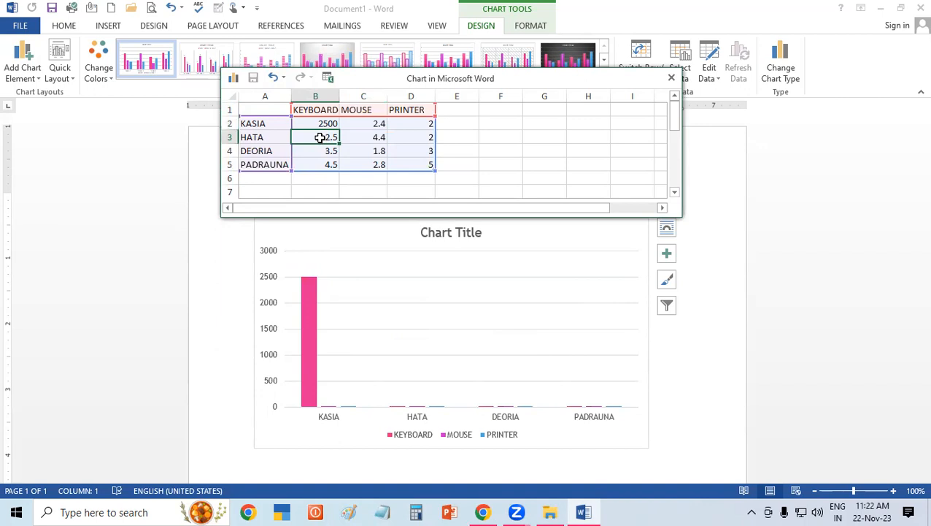
{"action": "type", "text": "3000"}
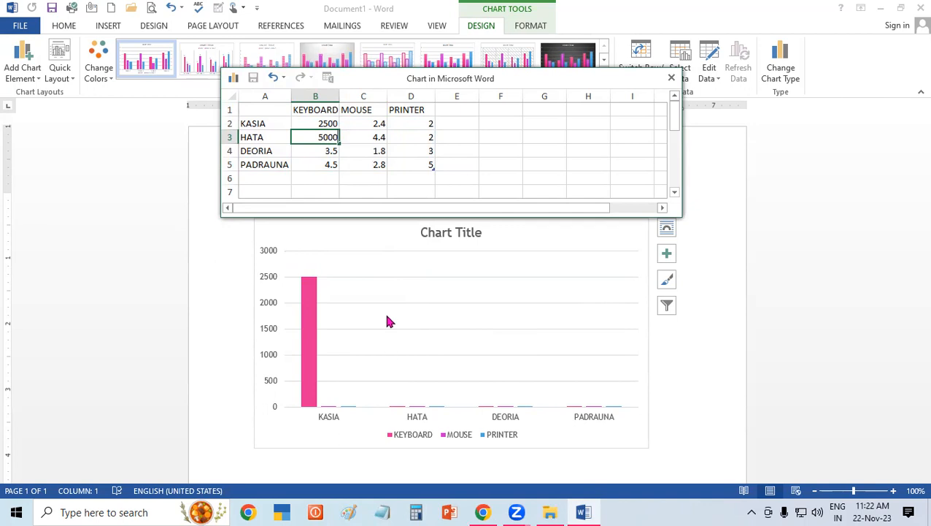
{"action": "left_click", "coordinate": [389, 129]}
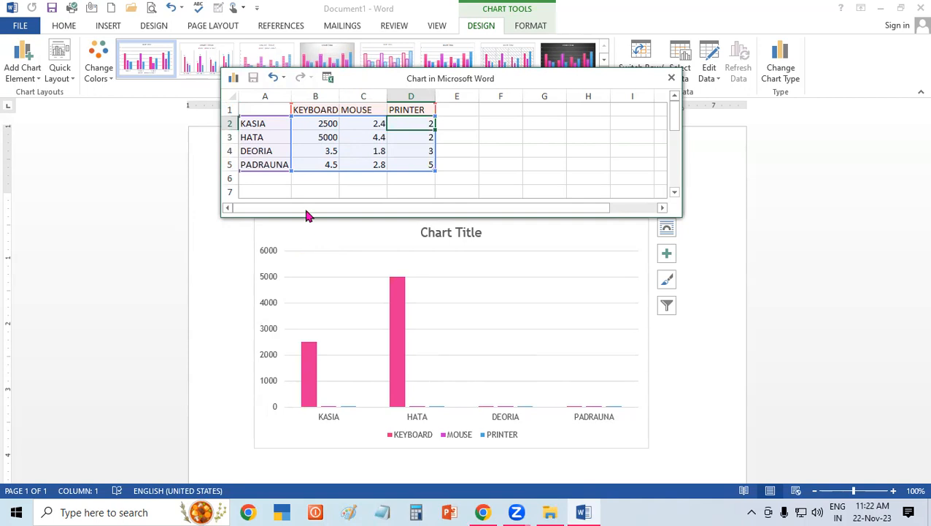
Set the KEYBOARD values for DEORIA and PADRAUNA in B4 and B5 to 7500 and 10000.
{"action": "left_click", "coordinate": [320, 151]}
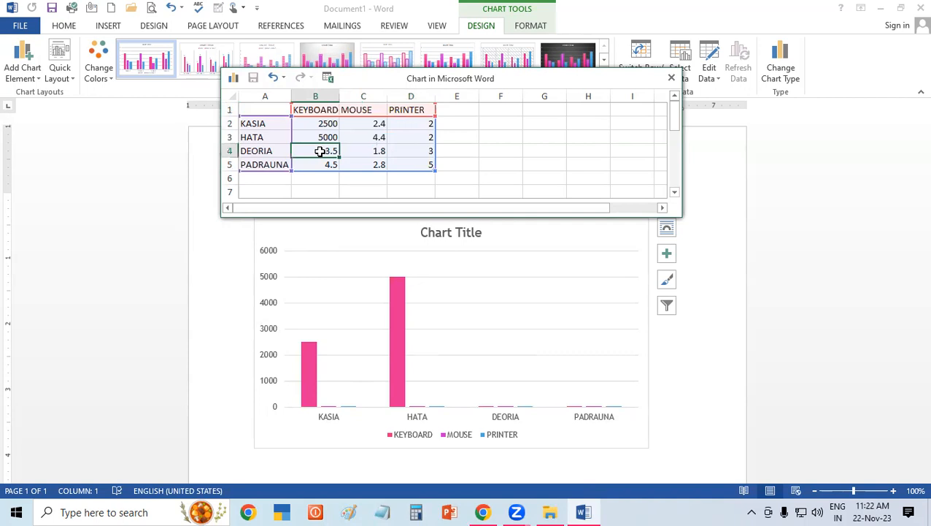
{"action": "type", "text": "7500"}
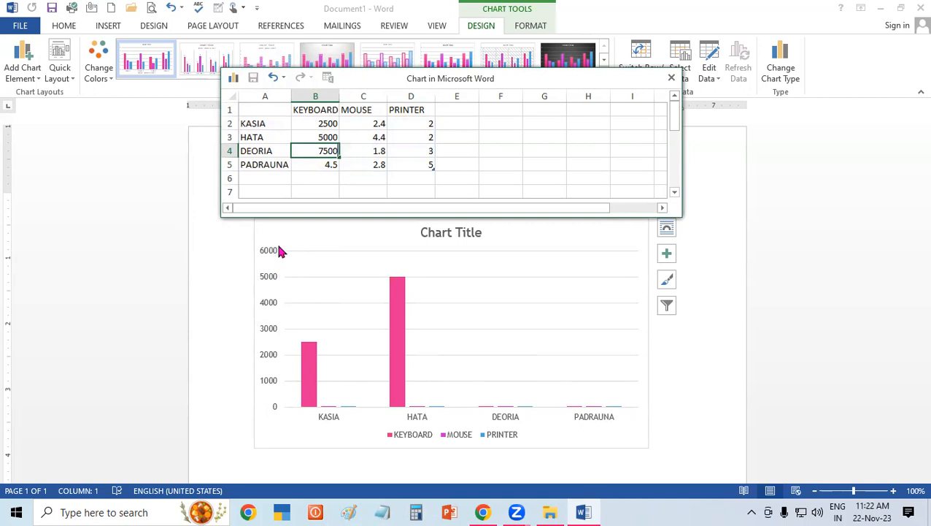
{"action": "left_click", "coordinate": [400, 166]}
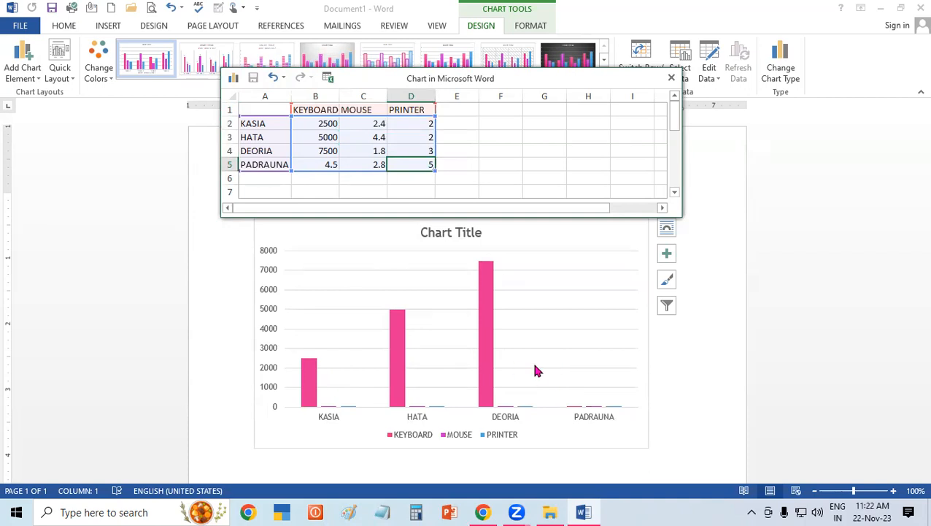
{"action": "left_click", "coordinate": [315, 164]}
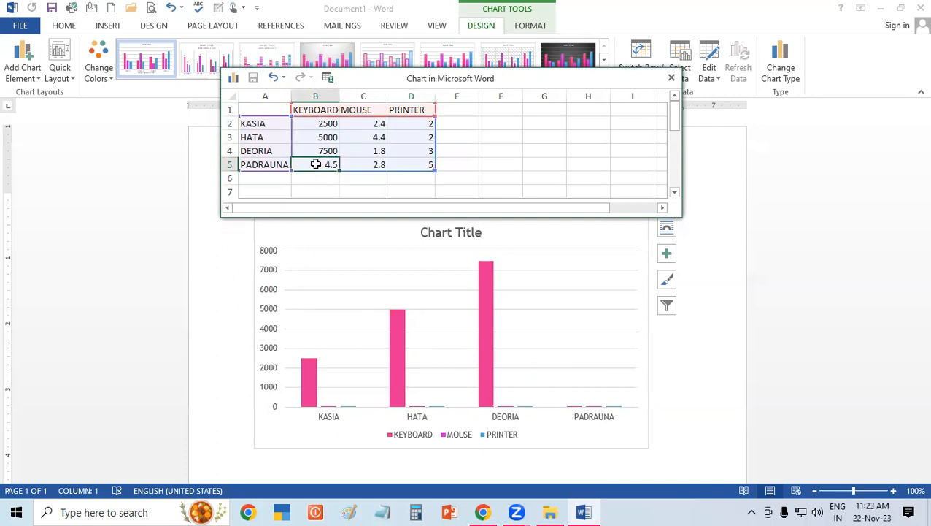
{"action": "type", "text": "10000"}
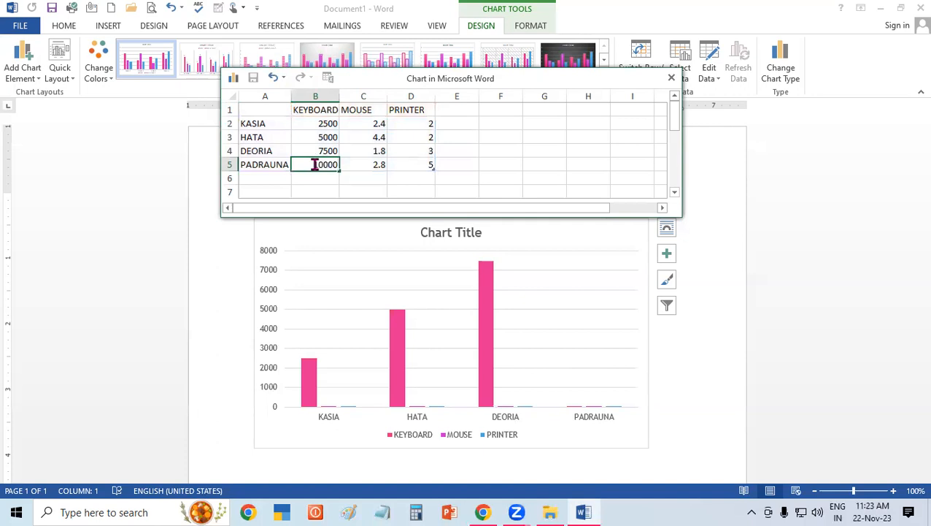
{"action": "left_click", "coordinate": [489, 163]}
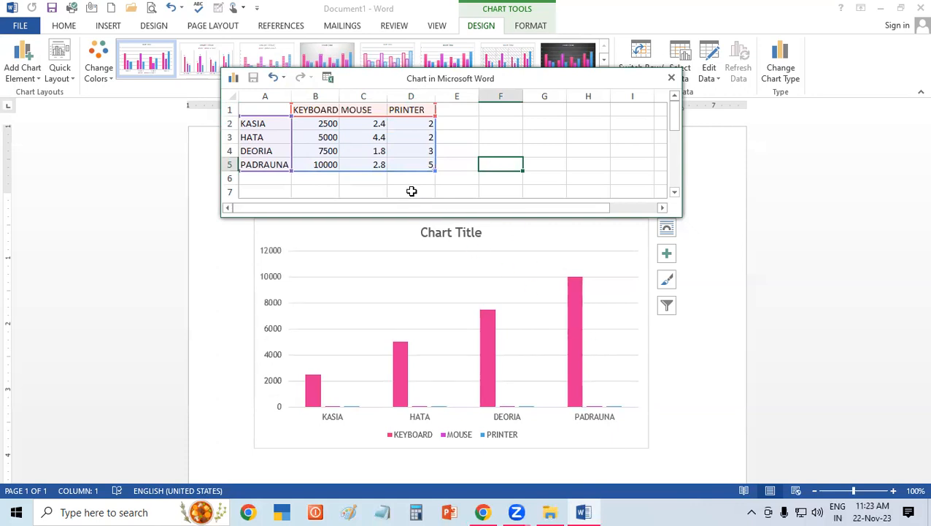
Set the MOUSE values for PADRAUNA in C5 to 2000 and for DEORIA in C4 to 2500.
{"action": "left_click", "coordinate": [365, 123]}
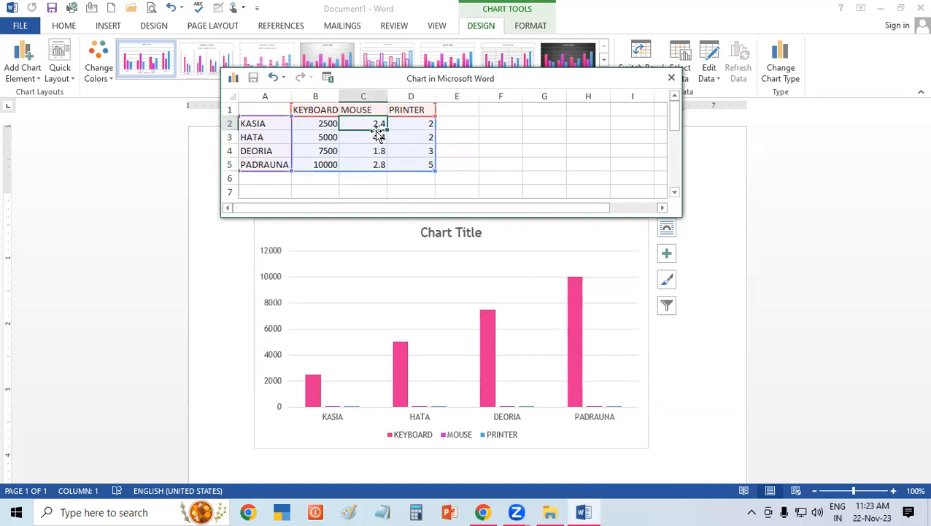
{"action": "left_click", "coordinate": [380, 165]}
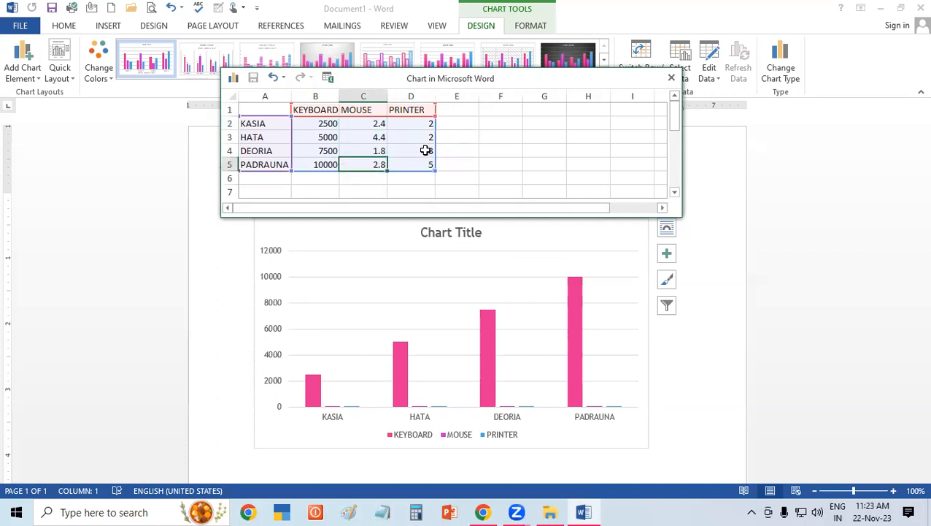
{"action": "type", "text": "2000"}
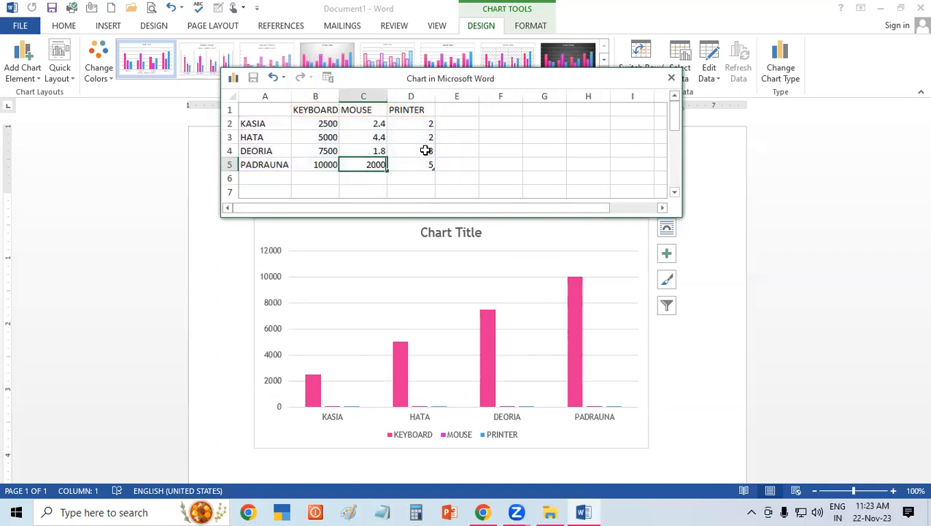
{"action": "left_click", "coordinate": [427, 152]}
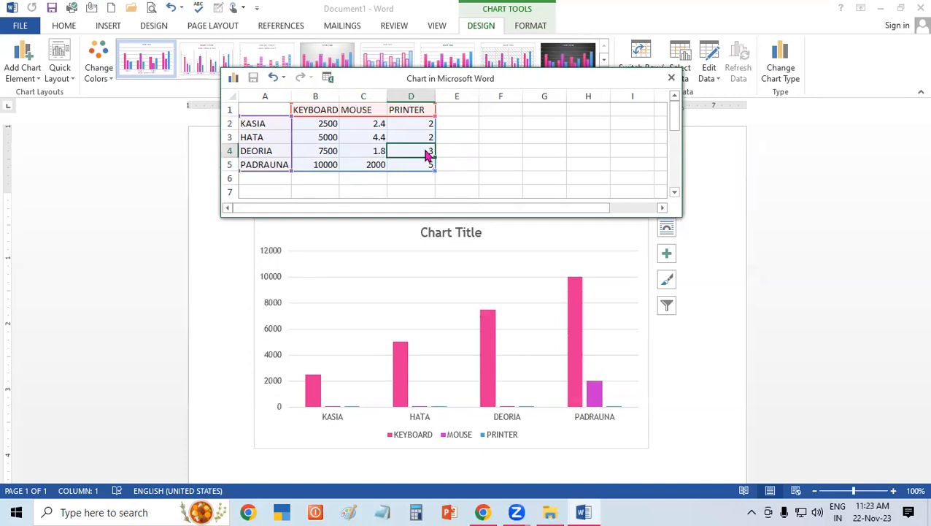
{"action": "left_click", "coordinate": [377, 151]}
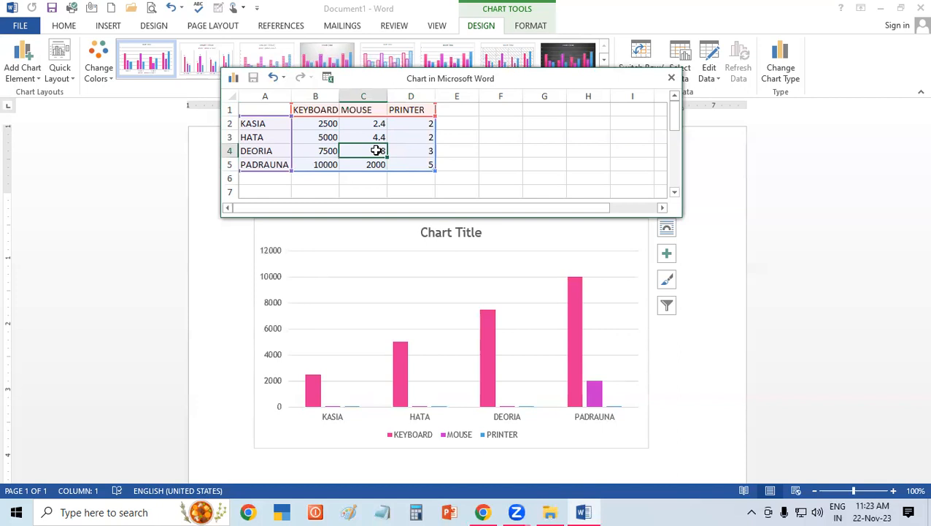
{"action": "type", "text": "2500"}
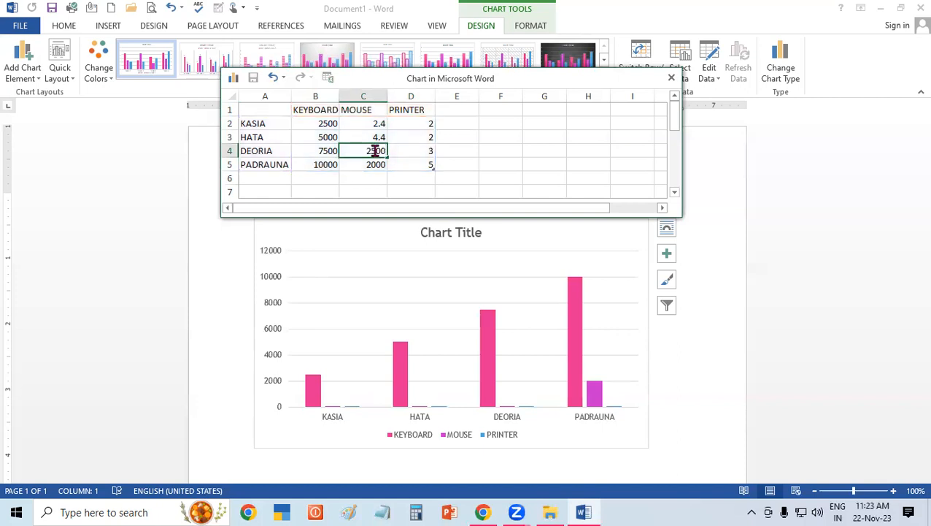
{"action": "left_click", "coordinate": [426, 162]}
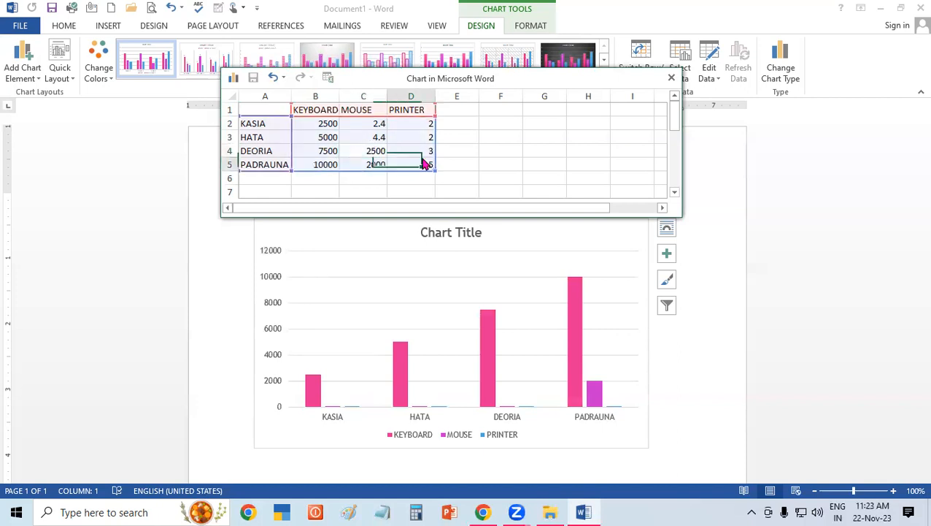
Set the MOUSE values for HATA in C3 to 6500 and for KASIA in C2 to 4500.
{"action": "left_click", "coordinate": [380, 137]}
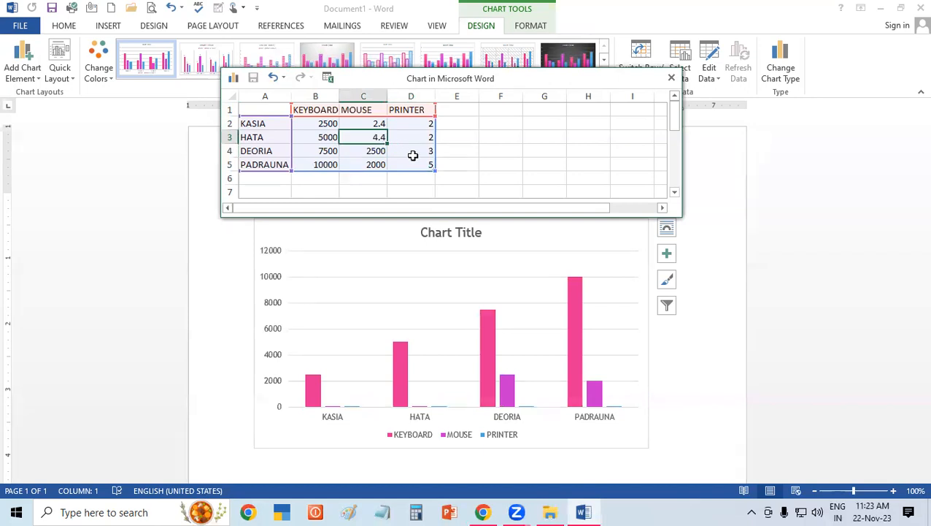
{"action": "type", "text": "6500"}
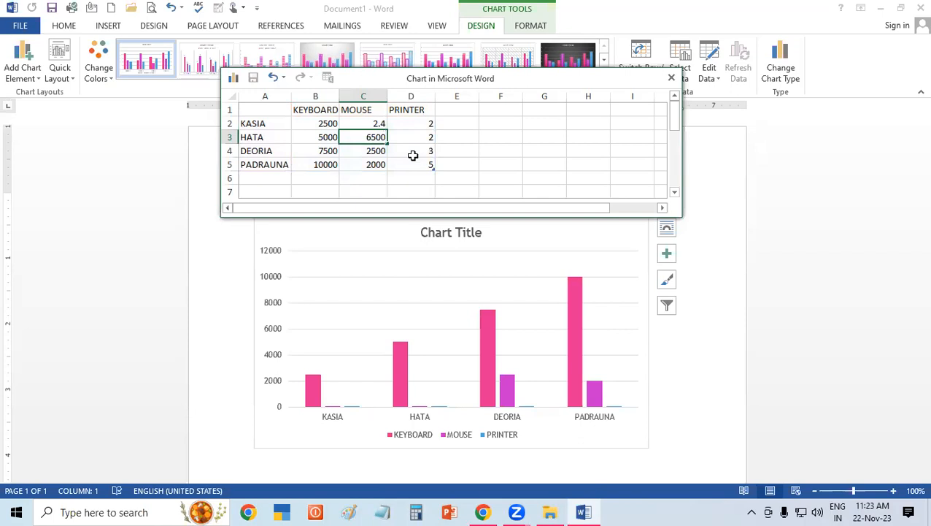
{"action": "left_click", "coordinate": [413, 156]}
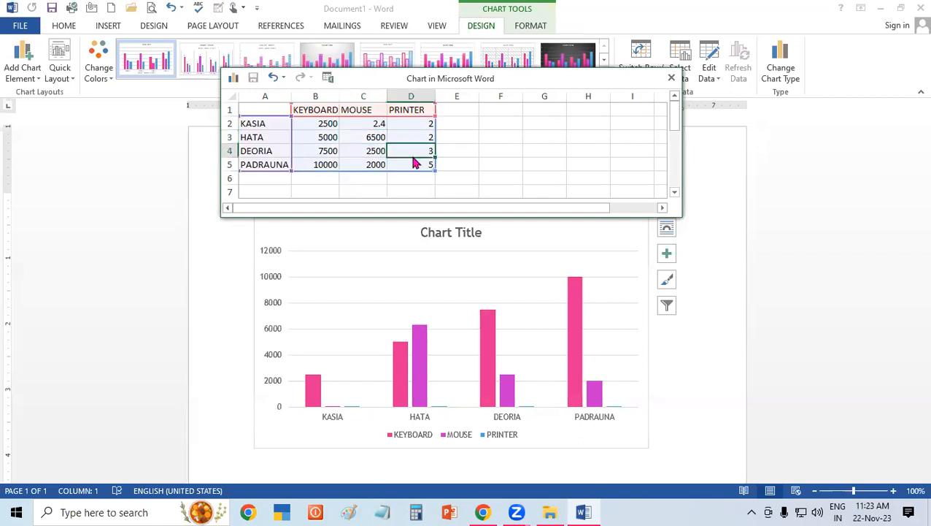
{"action": "left_click", "coordinate": [375, 123]}
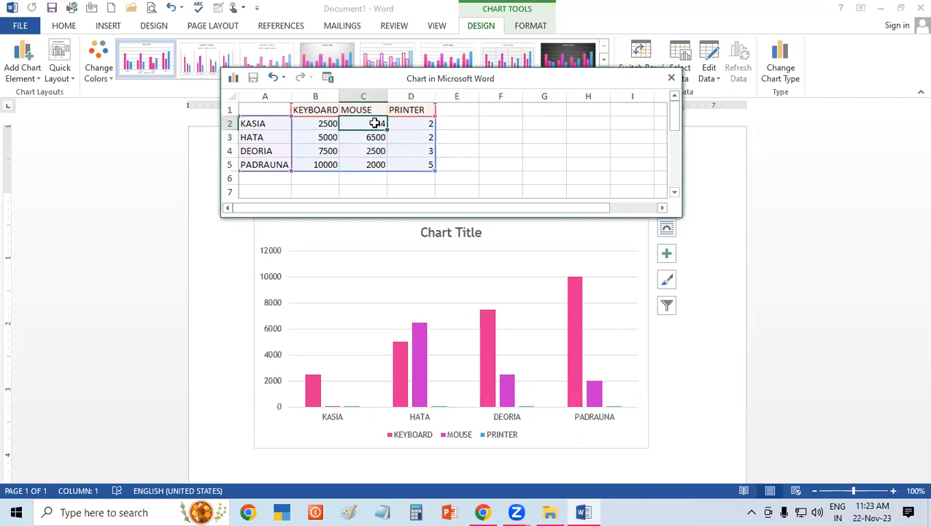
{"action": "type", "text": "4500"}
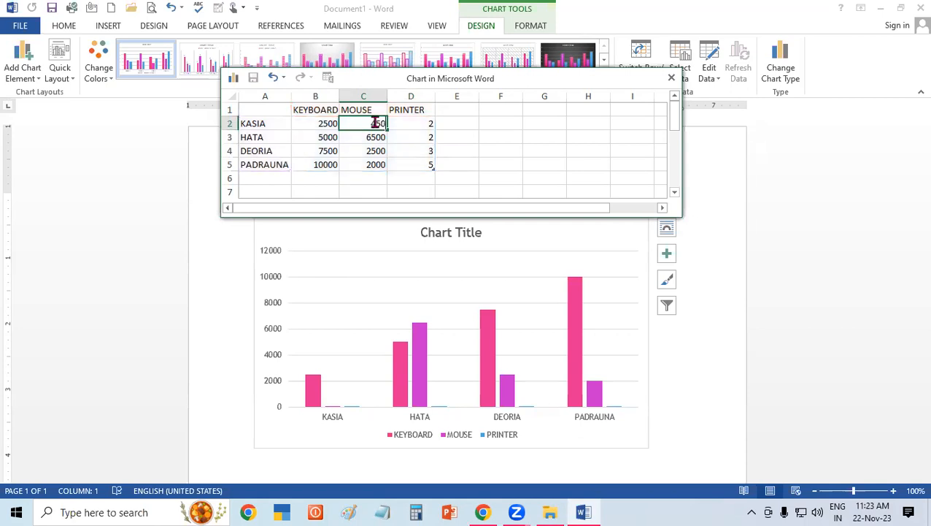
{"action": "left_click", "coordinate": [399, 165]}
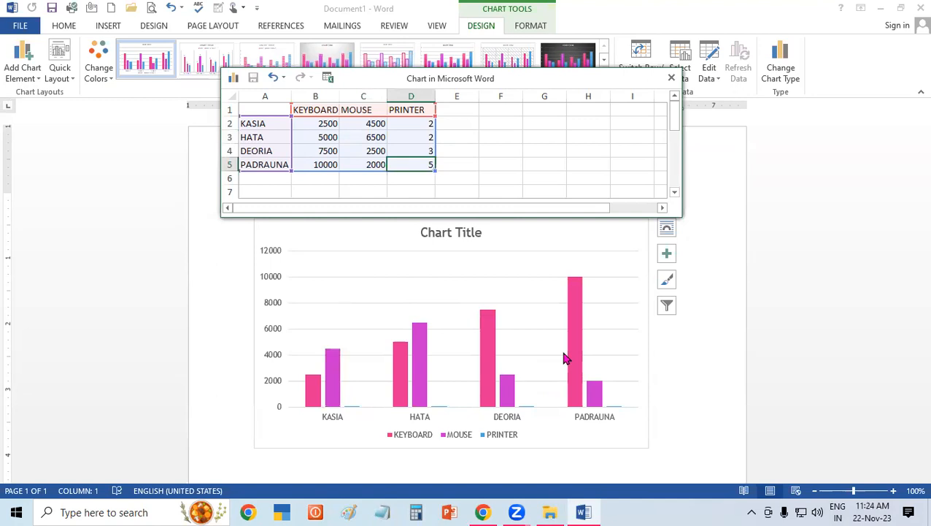
Set the PRINTER values for KASIA and HATA in D2 and D3 to 4500 and 6500.
{"action": "left_click", "coordinate": [417, 123]}
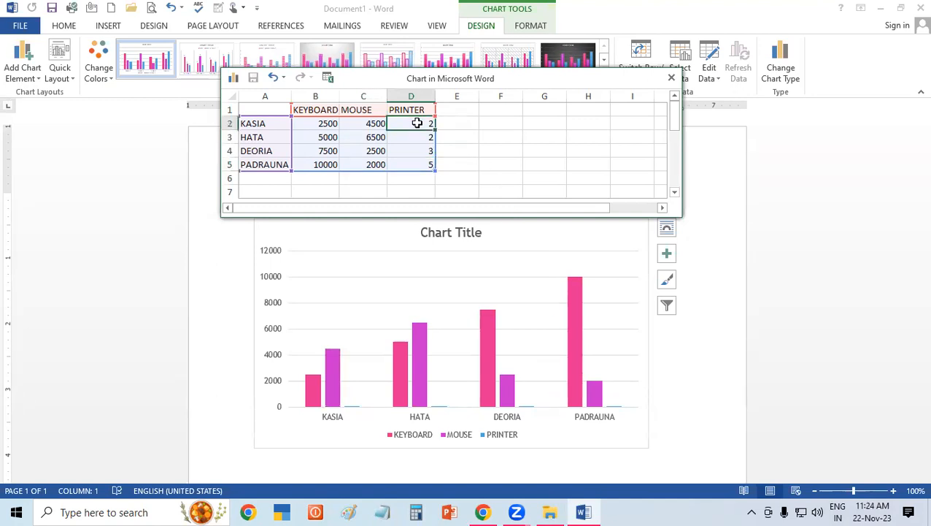
{"action": "type", "text": "4500"}
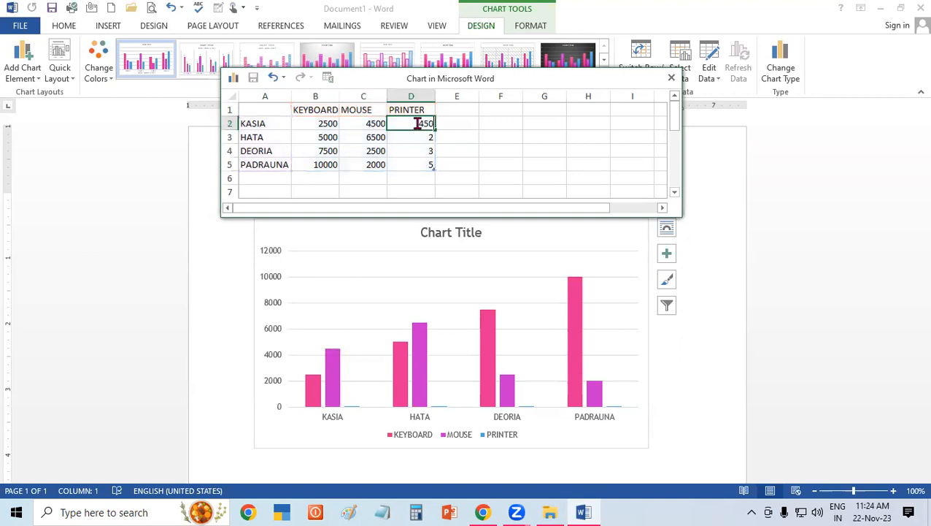
{"action": "left_click", "coordinate": [428, 141]}
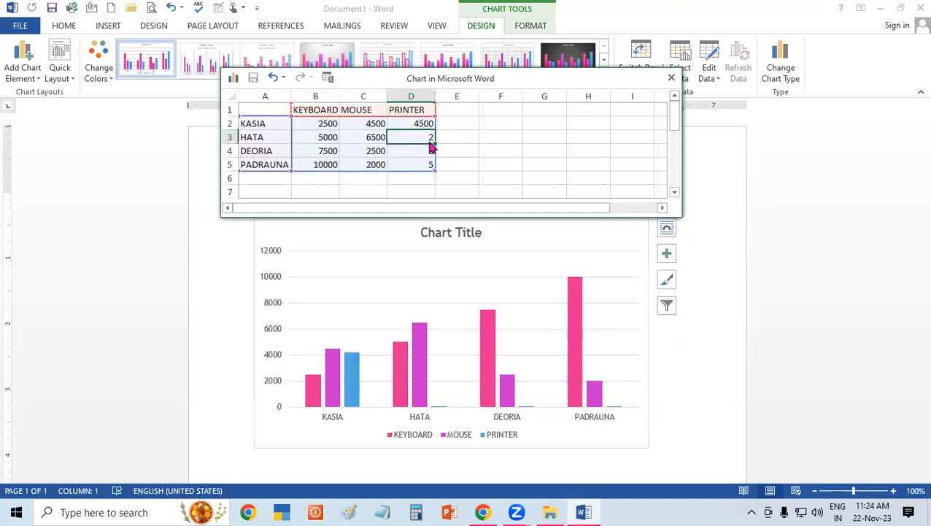
{"action": "type", "text": "6500"}
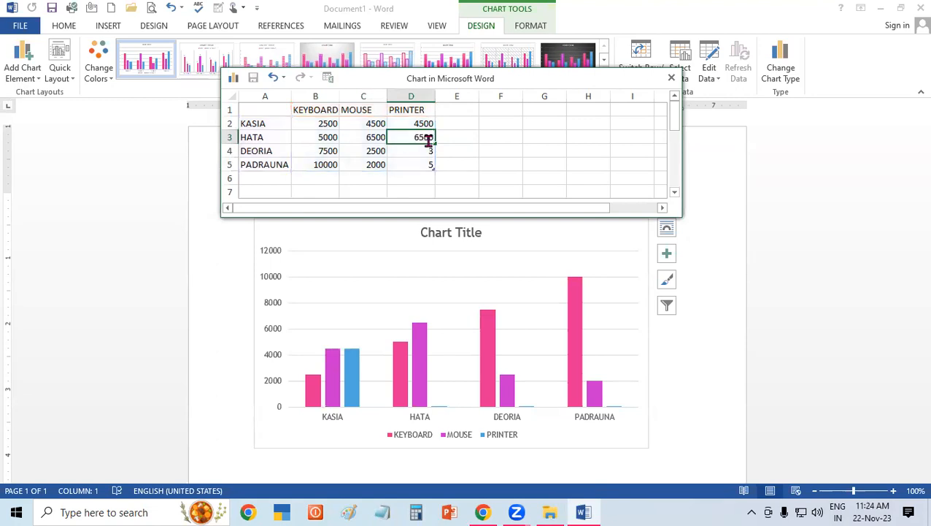
Set the PRINTER values for DEORIA and PADRAUNA in D4 and D5 to 15000 and 16000.
{"action": "left_click", "coordinate": [415, 156]}
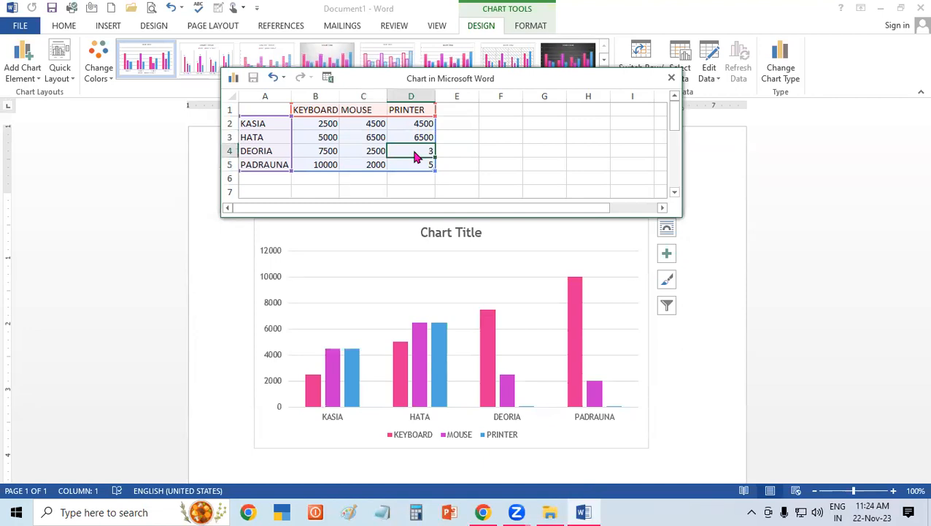
{"action": "type", "text": "1500"}
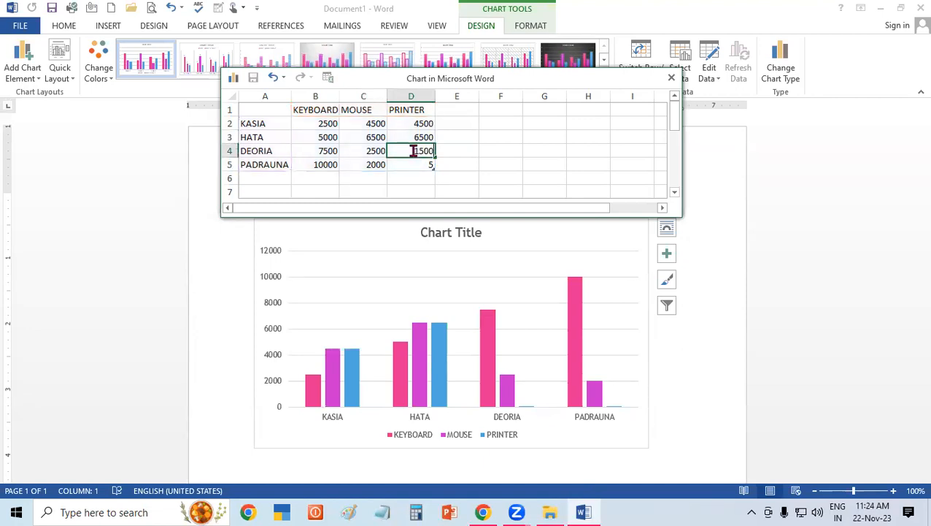
{"action": "type", "text": "0"}
{"action": "left_click", "coordinate": [452, 162]}
{"action": "left_click", "coordinate": [423, 165]}
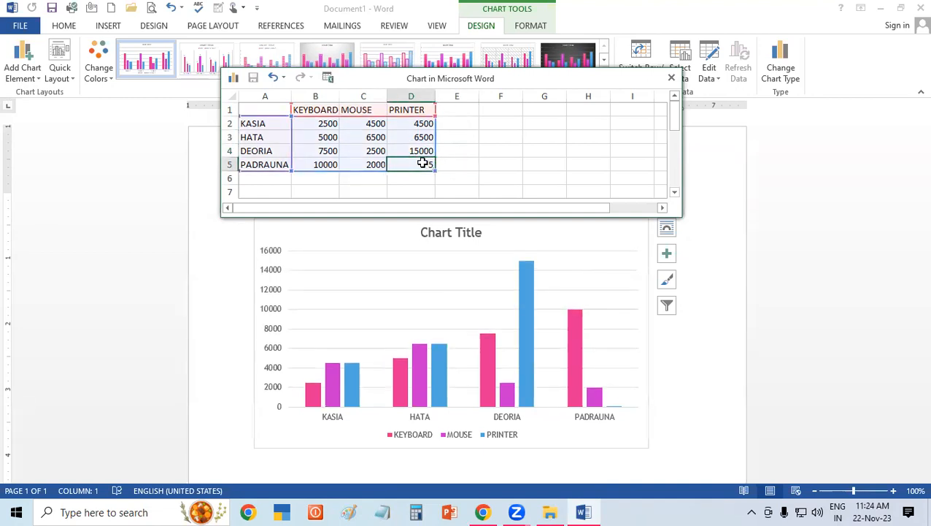
{"action": "type", "text": "1000"}
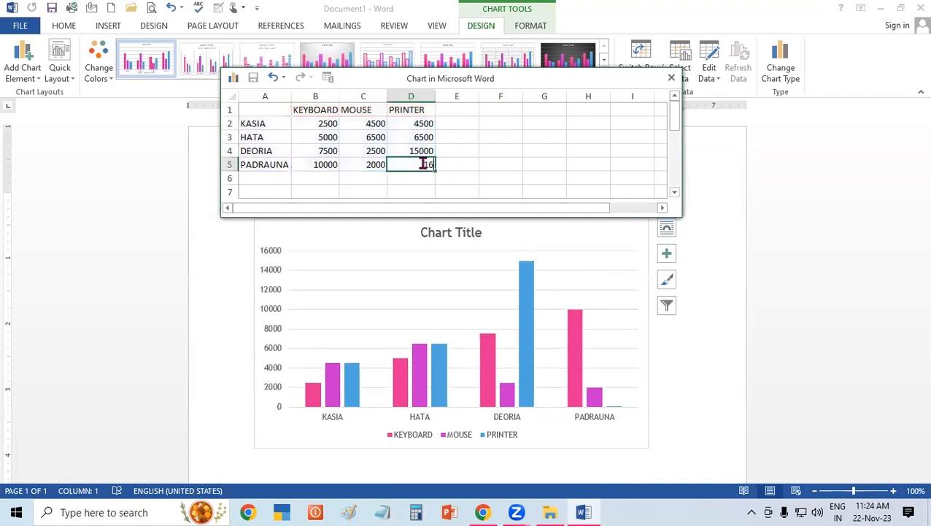
{"action": "type", "text": "0"}
{"action": "left_click", "coordinate": [348, 145]}
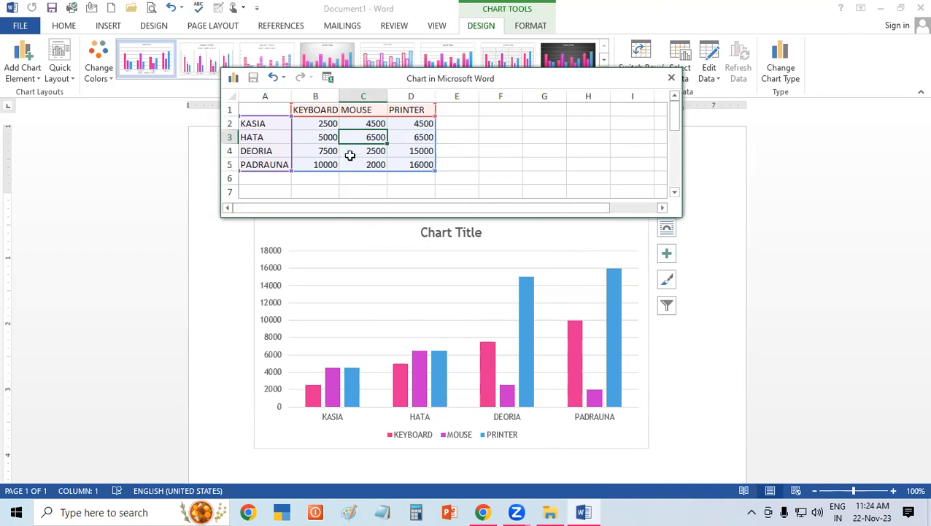
{"action": "left_click", "coordinate": [320, 122]}
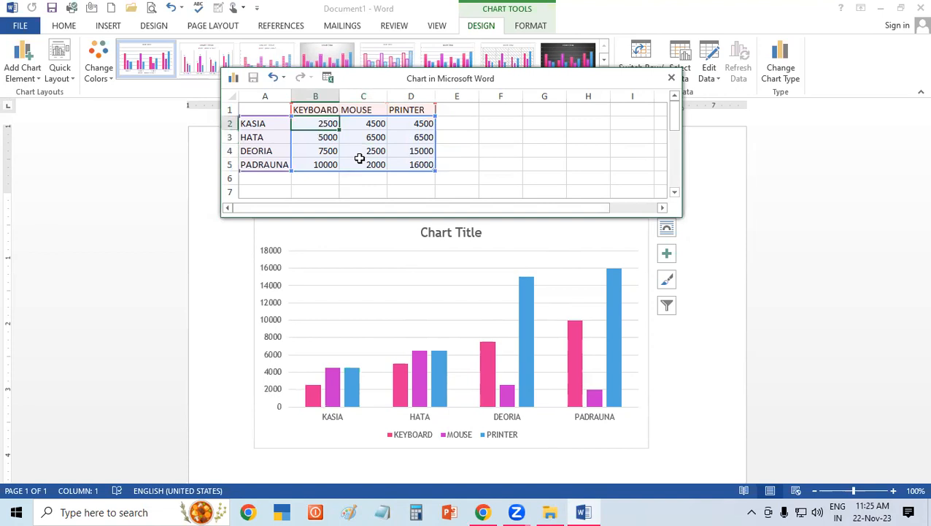
Set the KEYBOARD values for KASIA in B2 to 15000 and for HATA in B3 to 6500.
{"action": "type", "text": "15000"}
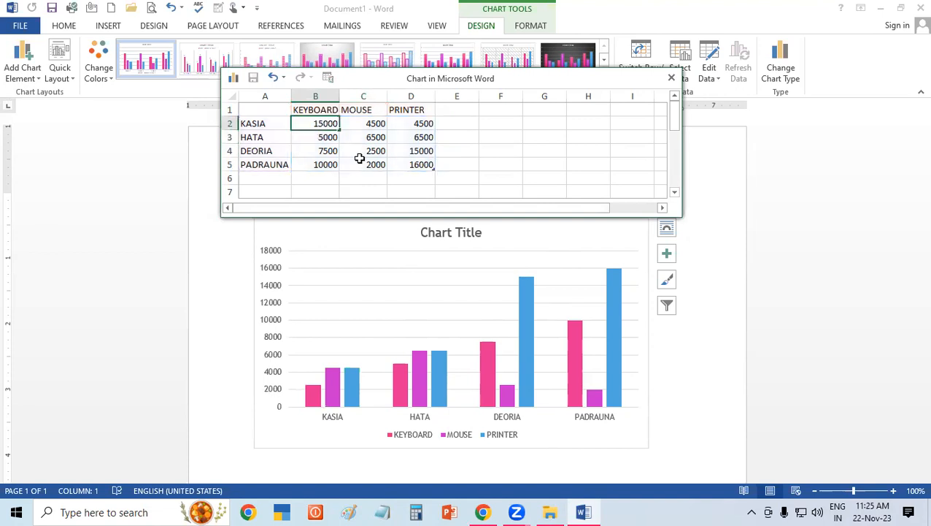
{"action": "left_click", "coordinate": [360, 158]}
{"action": "left_click", "coordinate": [326, 139]}
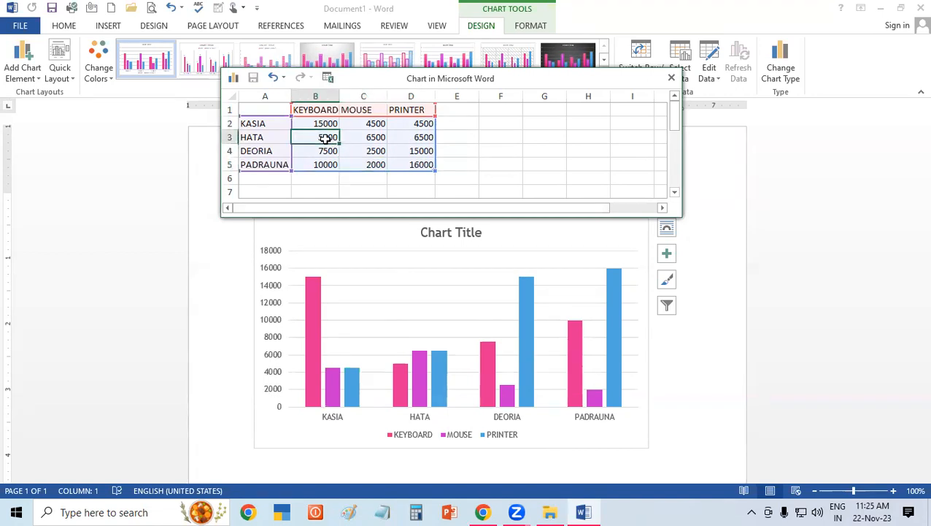
{"action": "type", "text": "6500"}
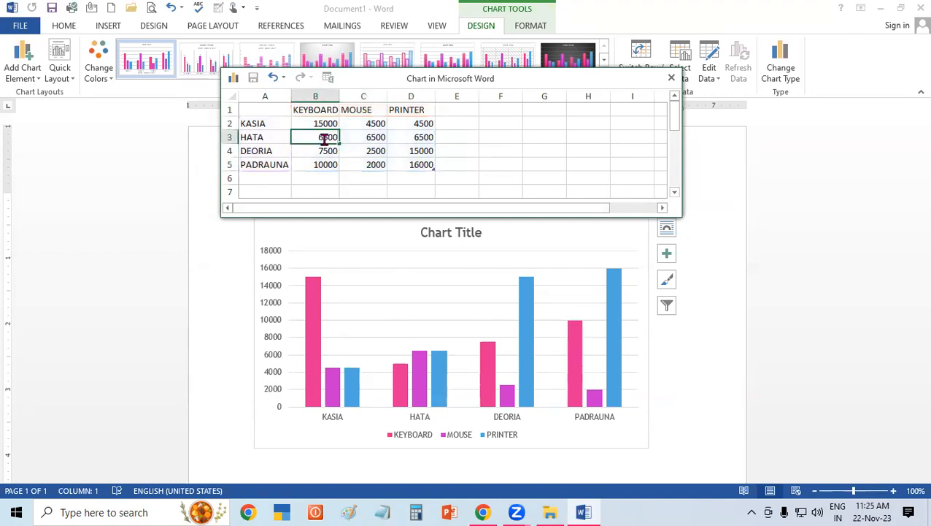
{"action": "left_click", "coordinate": [417, 122]}
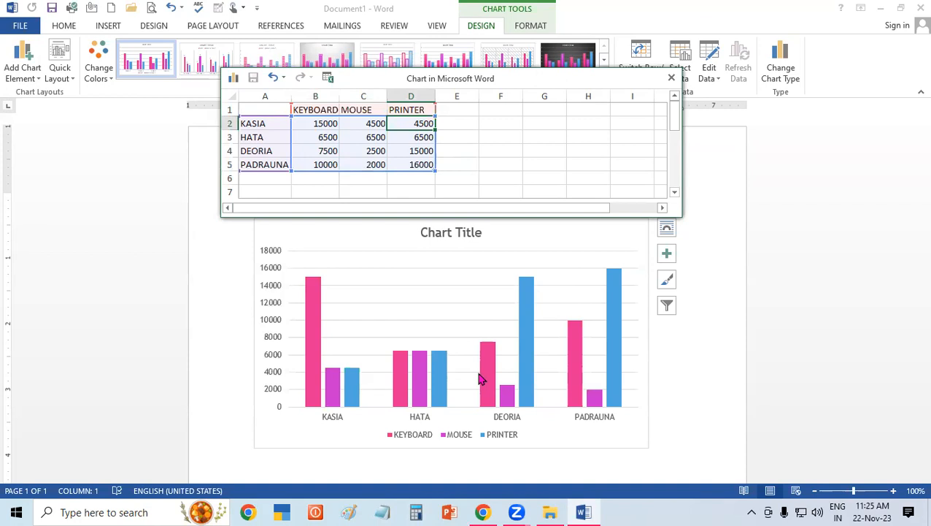
{"action": "left_click", "coordinate": [269, 150]}
Close the chart's data sheet window.
{"action": "left_click", "coordinate": [17, 68]}
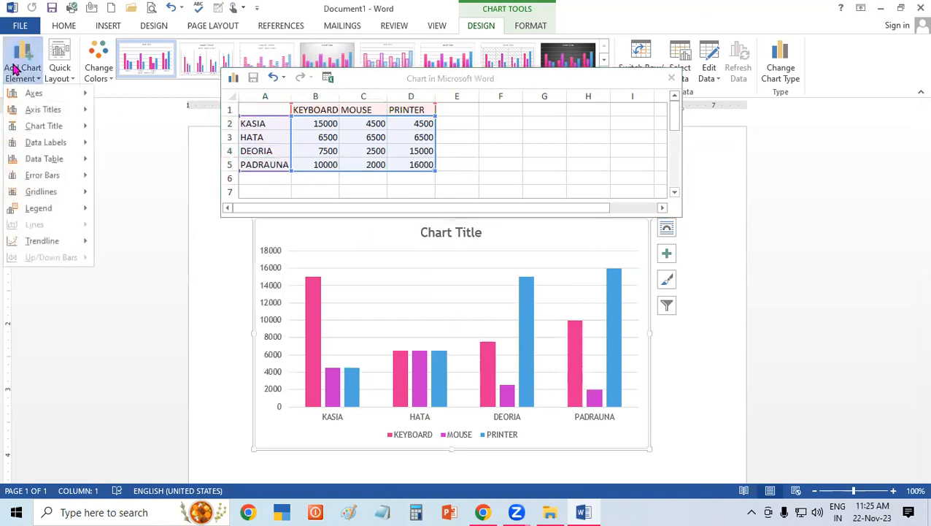
{"action": "left_click", "coordinate": [93, 142]}
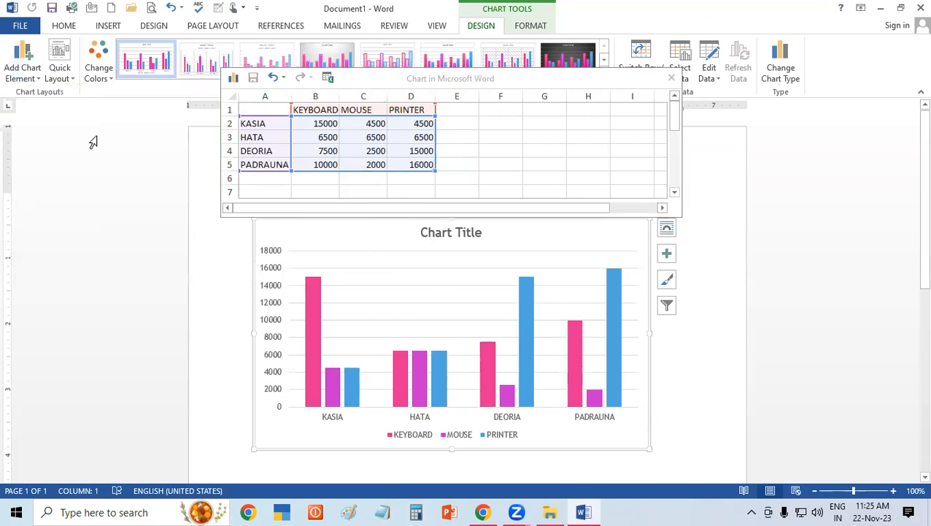
{"action": "left_click", "coordinate": [672, 78]}
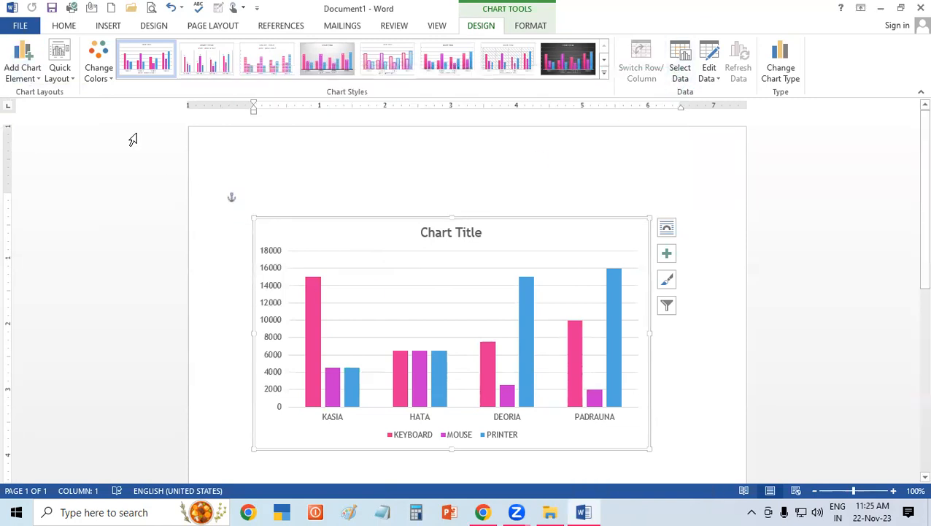
Place the chart title above the chart and change its text to PRODUCT SALE CHART.
{"action": "left_click", "coordinate": [32, 76]}
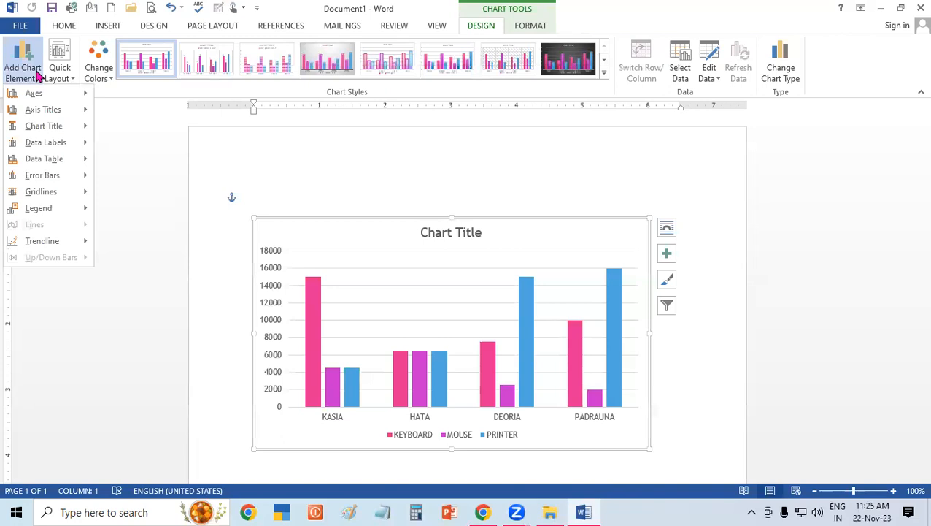
{"action": "mouse_move", "coordinate": [65, 98]}
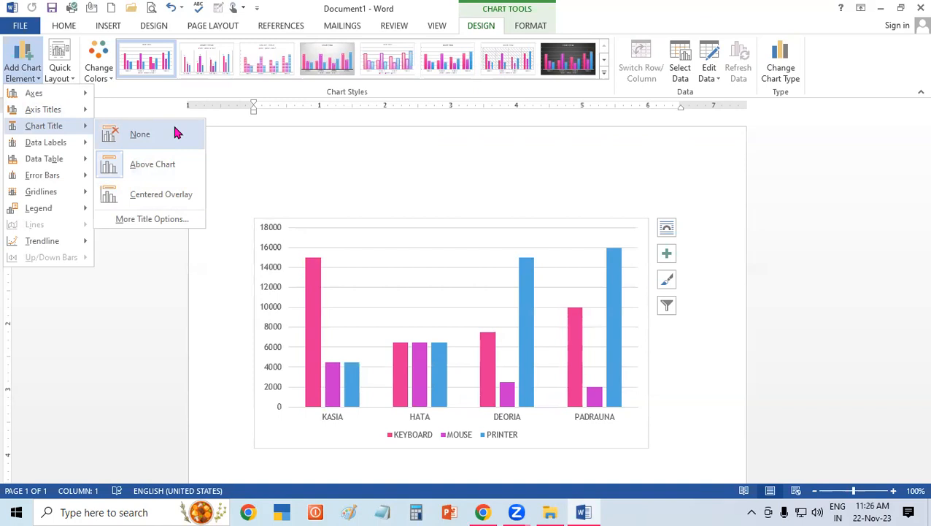
{"action": "left_click", "coordinate": [166, 169]}
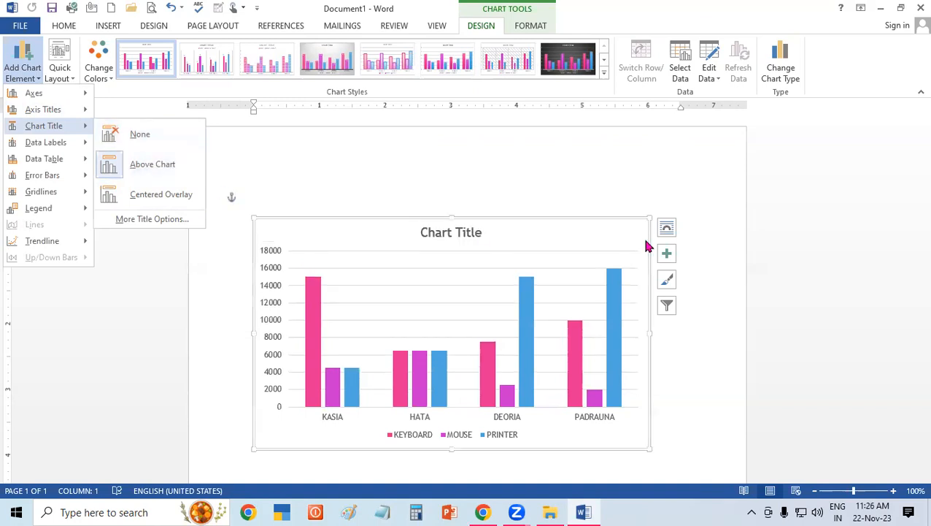
{"action": "left_click", "coordinate": [451, 235]}
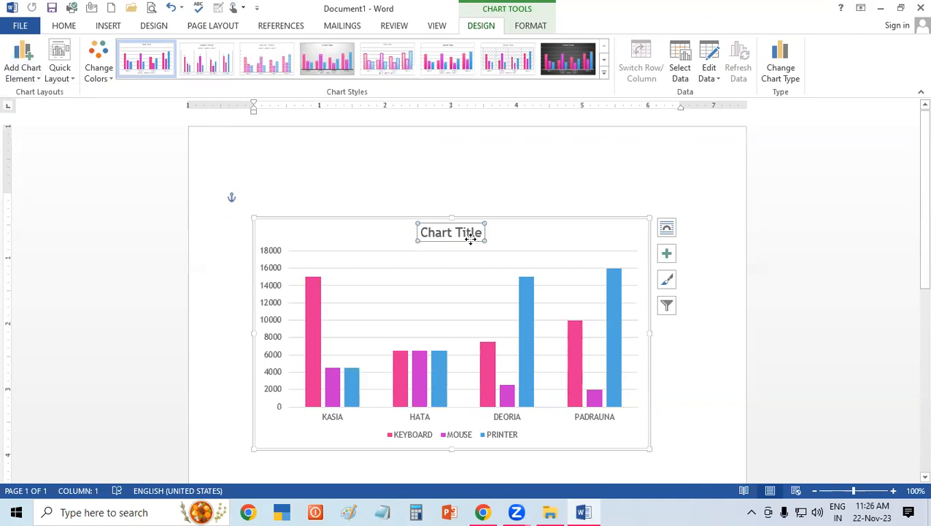
{"action": "type", "text": "PRODUCT SALE CHART"}
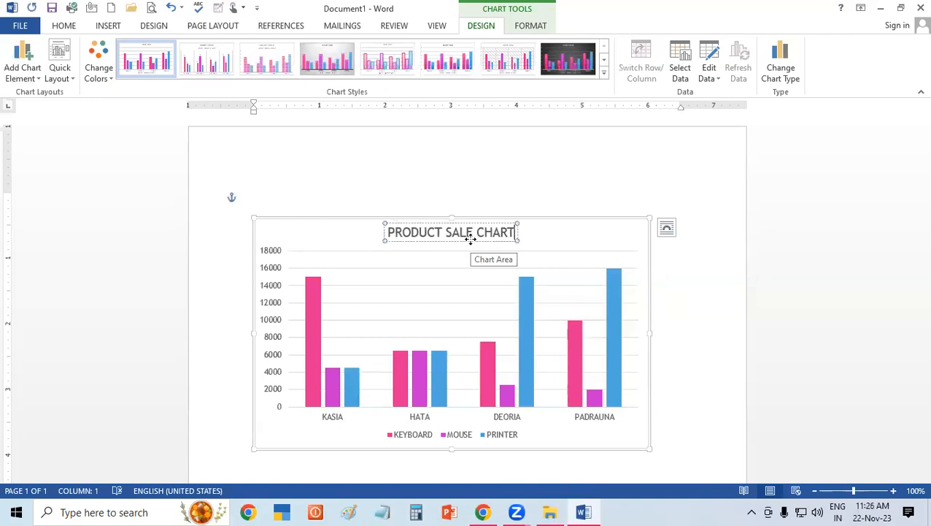
Make the whole chart title bold and increase its font size by two steps.
{"action": "key", "text": "shift+Left"}
{"action": "key", "text": "shift+Left"}
{"action": "key", "text": "shift+Left"}
{"action": "key", "text": "shift+Left"}
{"action": "key", "text": "shift+Left"}
{"action": "key", "text": "shift+Left"}
{"action": "key", "text": "shift+Left"}
{"action": "key", "text": "shift+Left"}
{"action": "key", "text": "shift+Left"}
{"action": "key", "text": "shift+Left"}
{"action": "key", "text": "shift+Left"}
{"action": "key", "text": "shift+Left"}
{"action": "key", "text": "shift+Left"}
{"action": "key", "text": "shift+Left"}
{"action": "key", "text": "shift+Left"}
{"action": "key", "text": "shift+Left"}
{"action": "key", "text": "shift+Left"}
{"action": "key", "text": "shift+Left"}
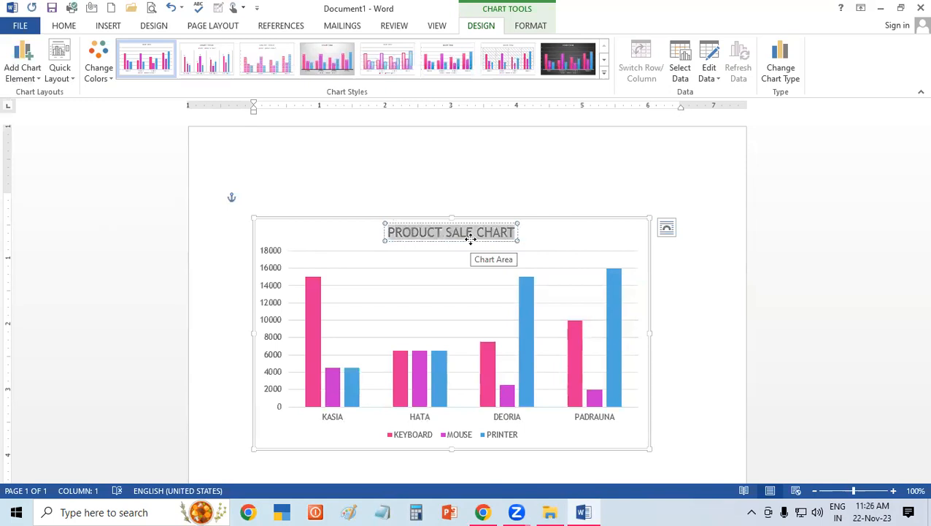
{"action": "key", "text": "ctrl+b"}
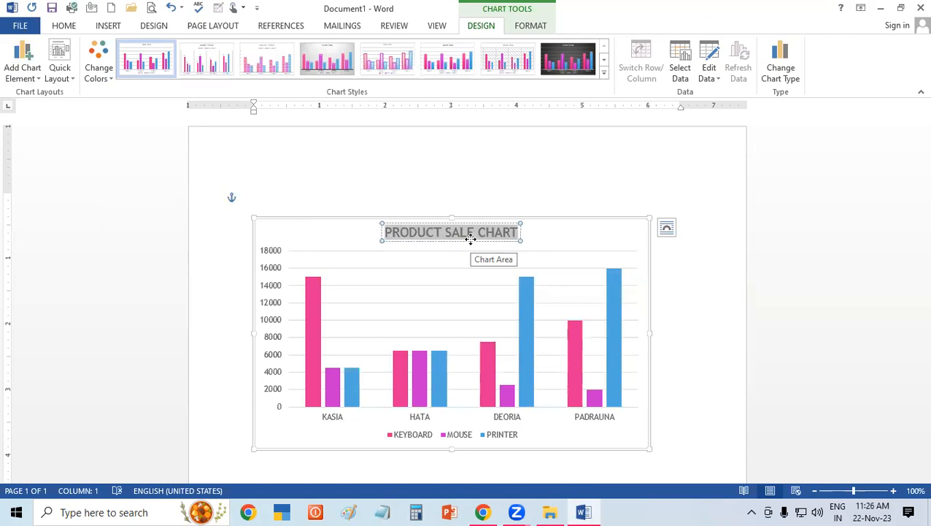
{"action": "key", "text": "ctrl+shift+period"}
{"action": "key", "text": "ctrl+shift+period"}
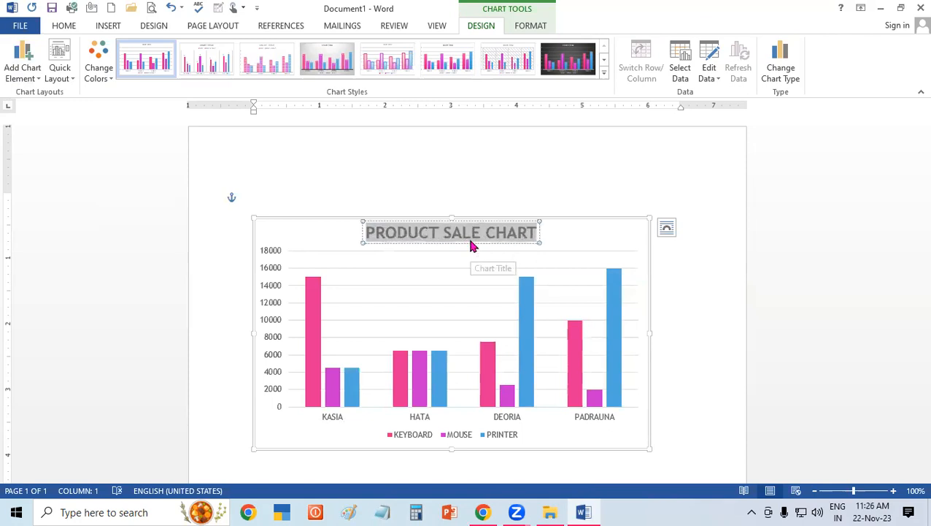
{"action": "left_click", "coordinate": [560, 189]}
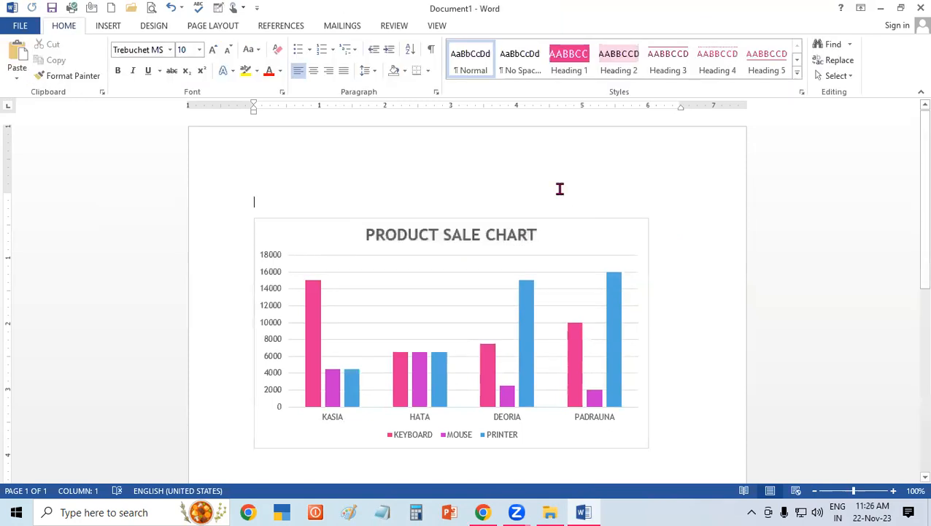
Fill the chart title's box with standard yellow and make its text black.
{"action": "left_click", "coordinate": [438, 235]}
{"action": "left_click", "coordinate": [456, 246]}
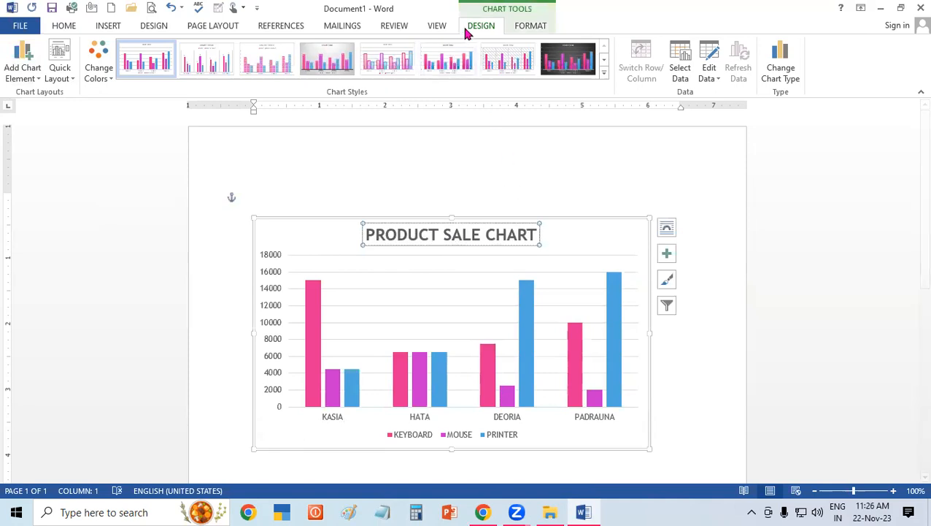
{"action": "left_click", "coordinate": [531, 27]}
{"action": "left_click", "coordinate": [363, 44]}
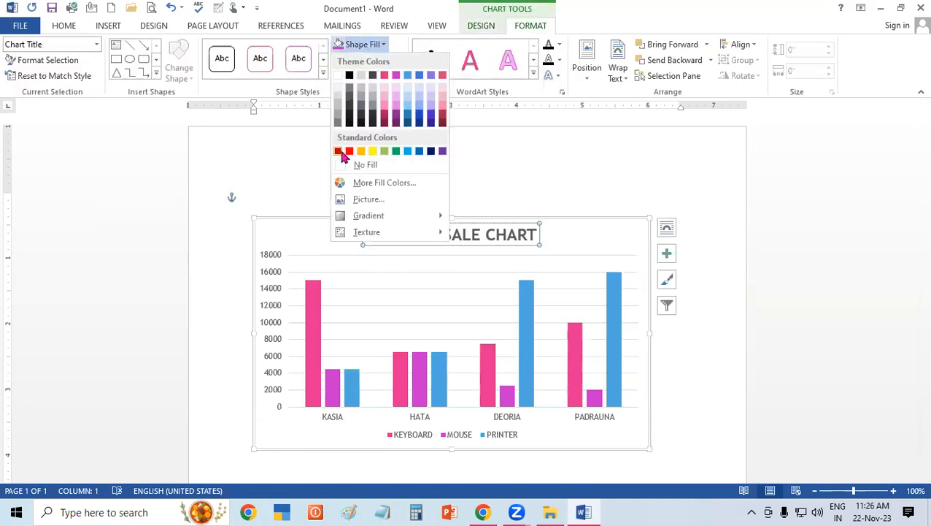
{"action": "left_click", "coordinate": [373, 151]}
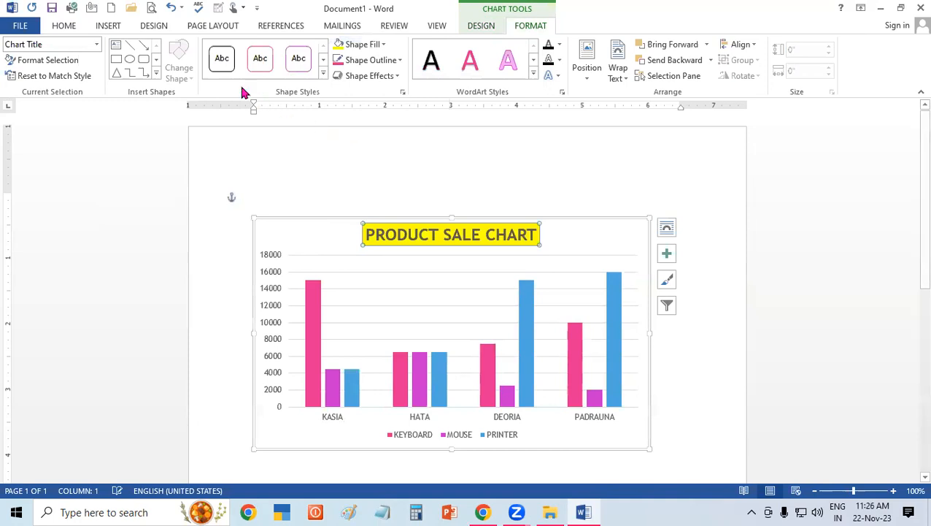
{"action": "left_click", "coordinate": [566, 222]}
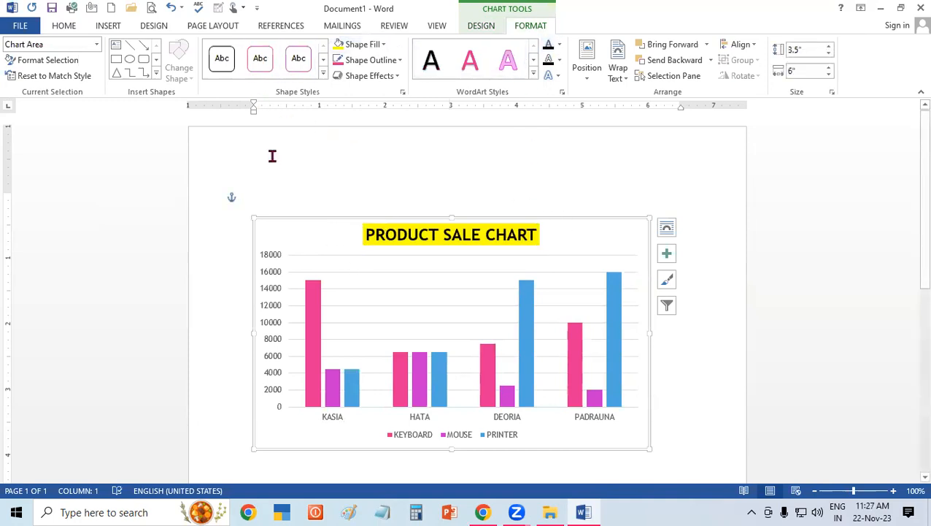
Preview the data label, data table, error bar, gridline and legend options on the chart without applying any.
{"action": "left_click", "coordinate": [481, 27]}
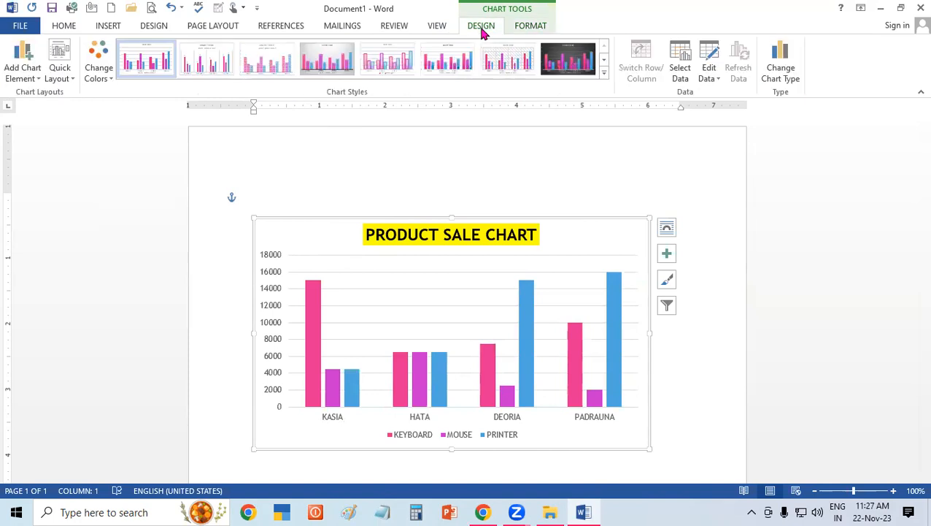
{"action": "left_click", "coordinate": [24, 67]}
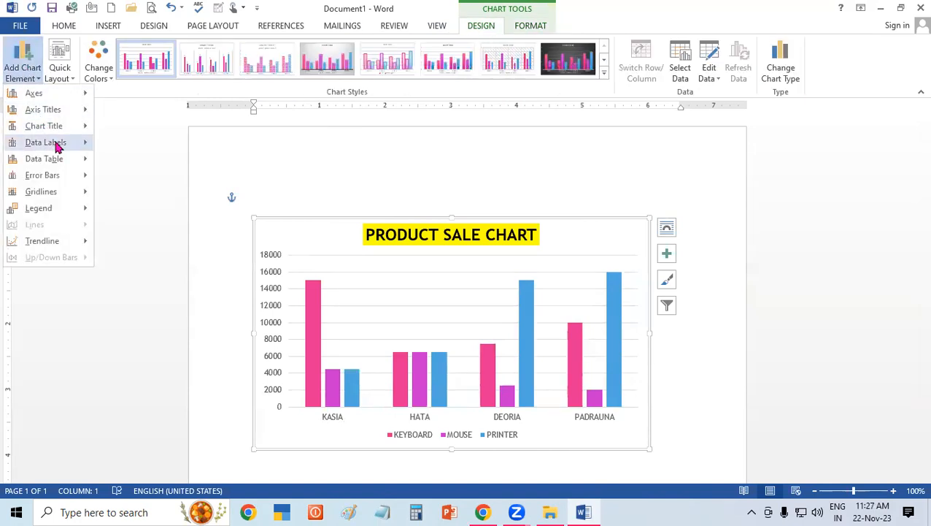
{"action": "mouse_move", "coordinate": [57, 145]}
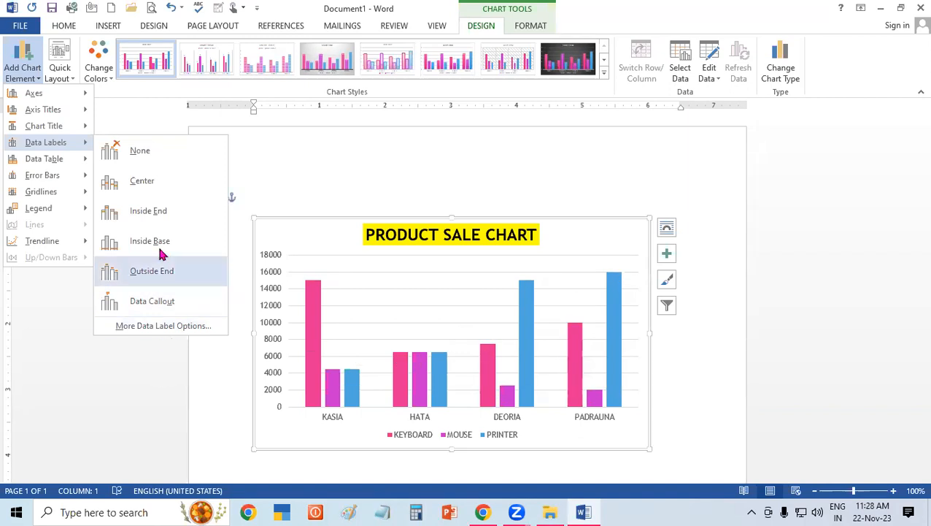
{"action": "left_click", "coordinate": [50, 294]}
{"action": "left_click", "coordinate": [35, 66]}
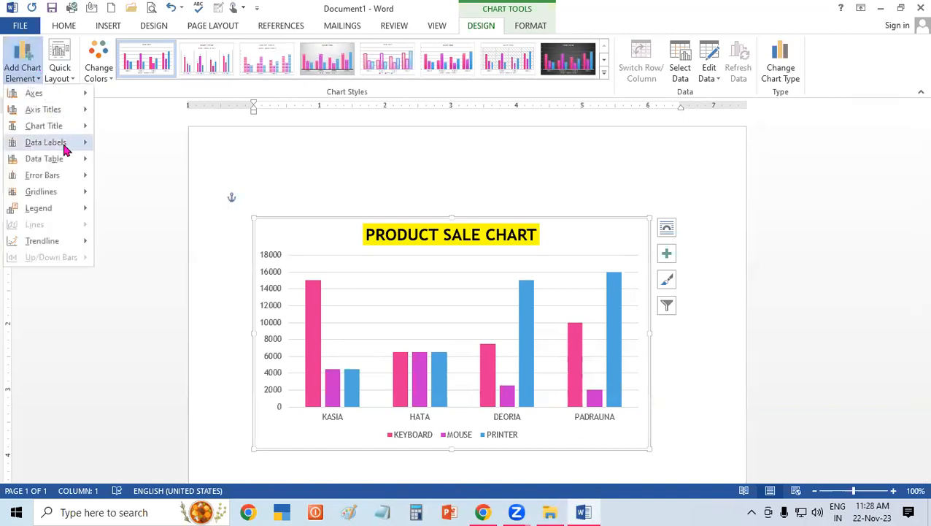
{"action": "mouse_move", "coordinate": [65, 143]}
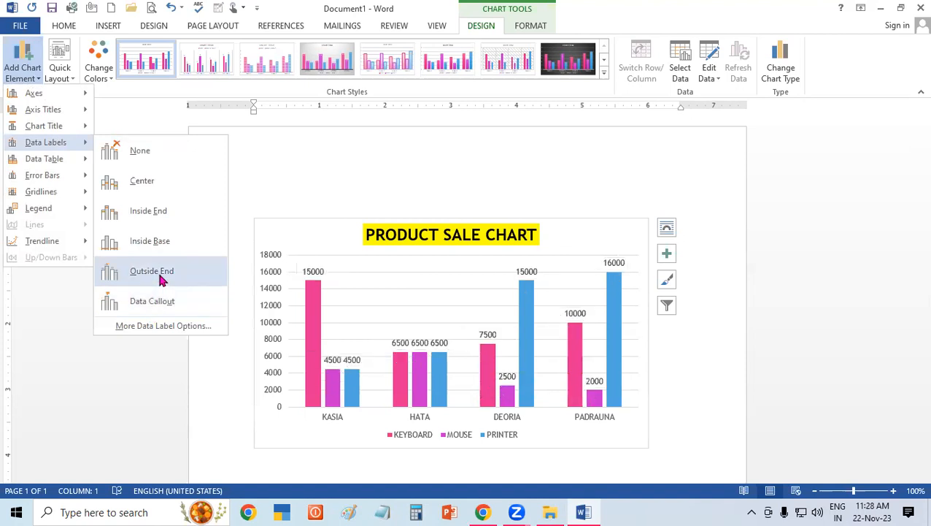
{"action": "mouse_move", "coordinate": [65, 161]}
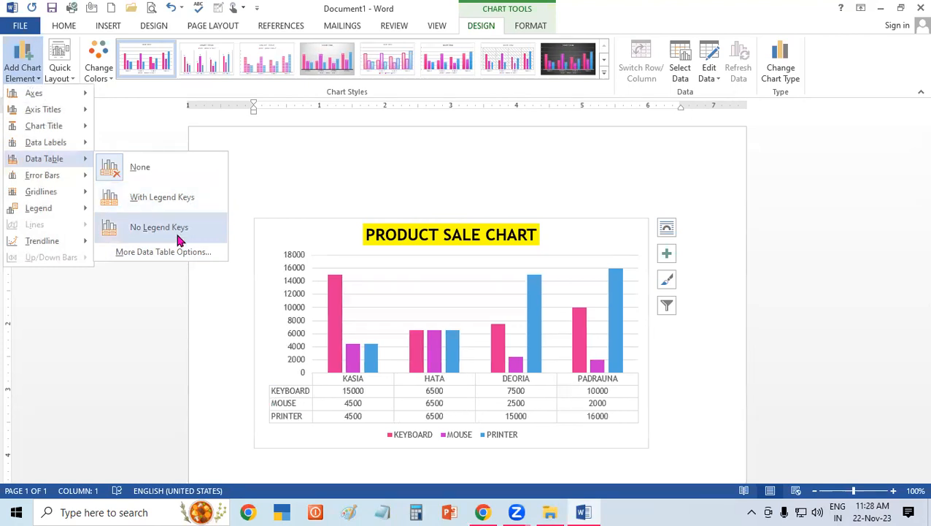
{"action": "mouse_move", "coordinate": [77, 176]}
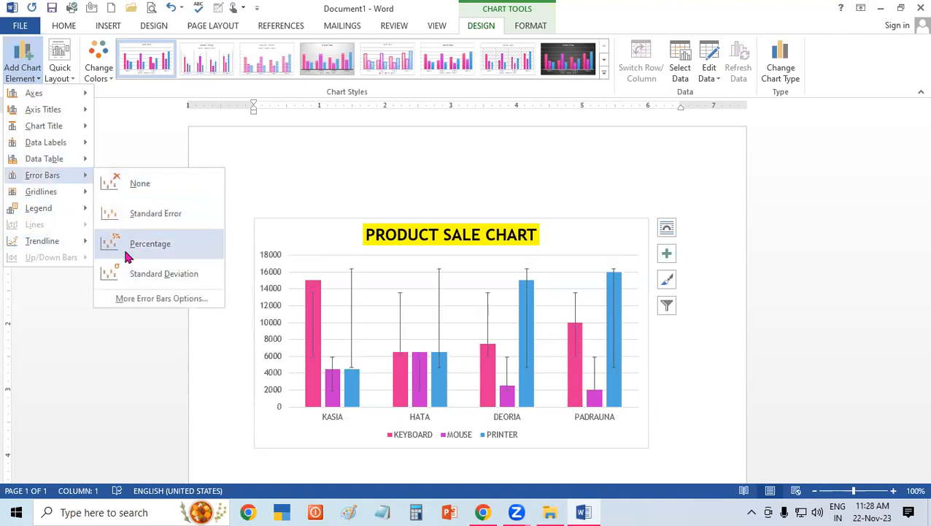
{"action": "mouse_move", "coordinate": [98, 202]}
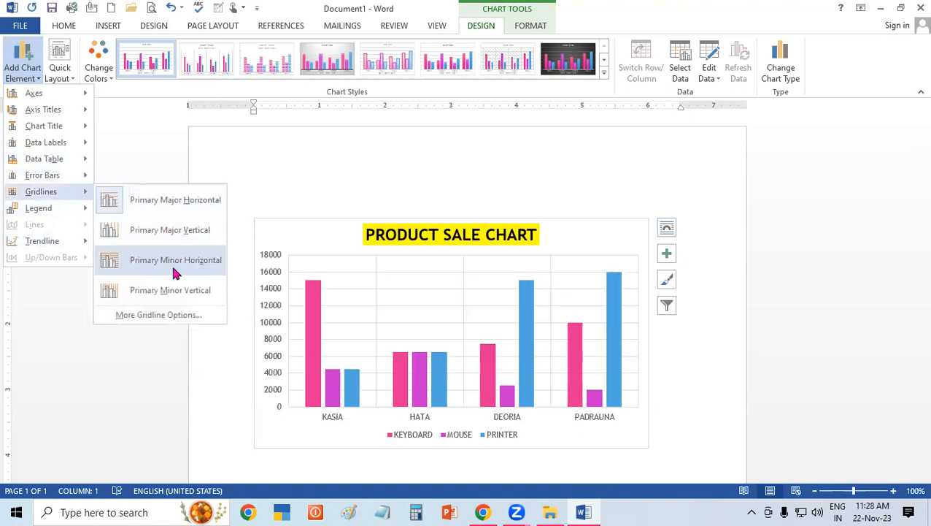
{"action": "mouse_move", "coordinate": [70, 210]}
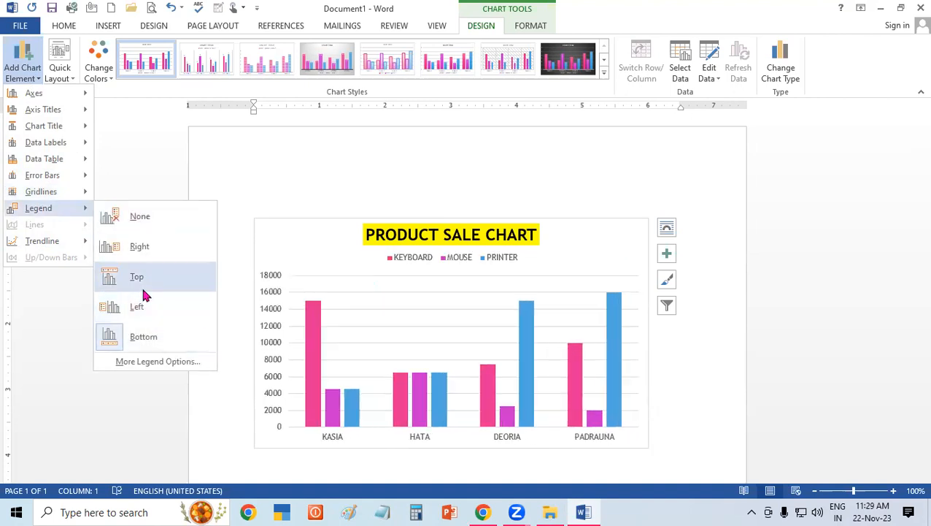
{"action": "left_click", "coordinate": [329, 176]}
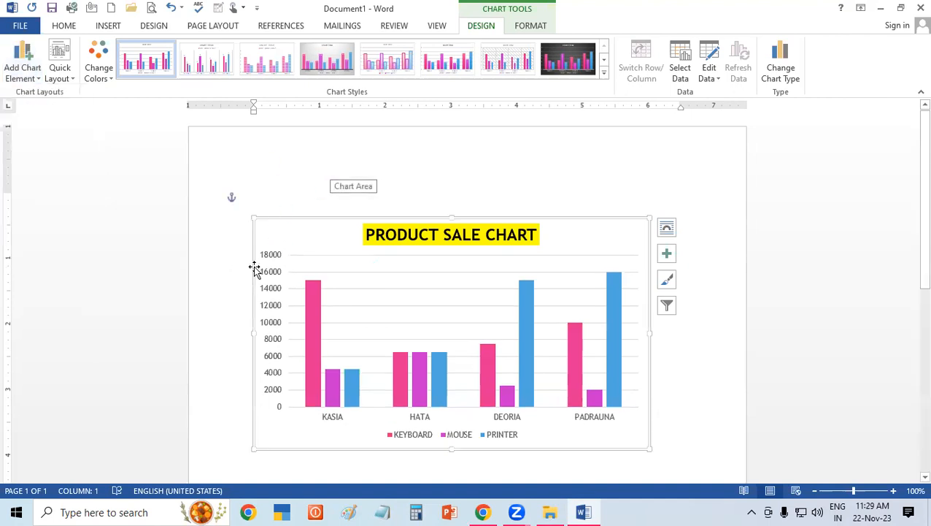
Preview the quick layout presets on the chart, including Layout 9, without applying one.
{"action": "mouse_move", "coordinate": [314, 293]}
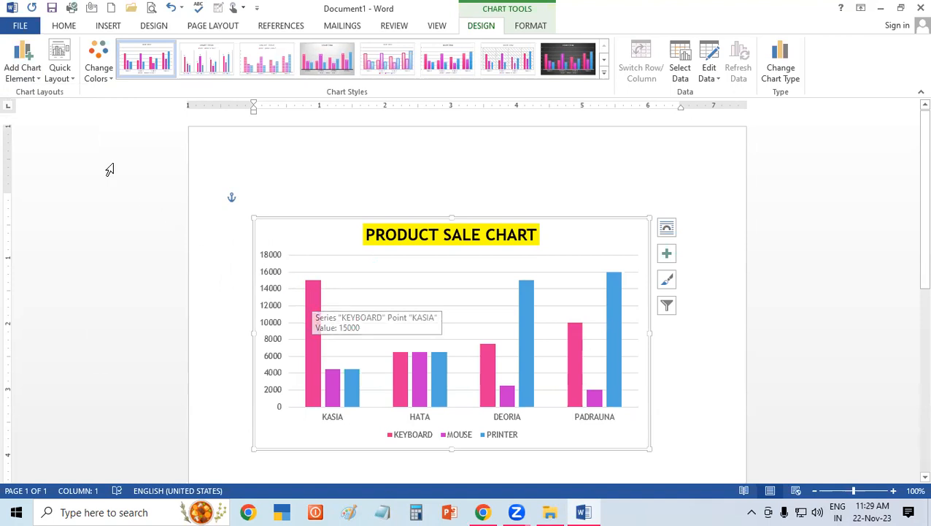
{"action": "left_click", "coordinate": [58, 78]}
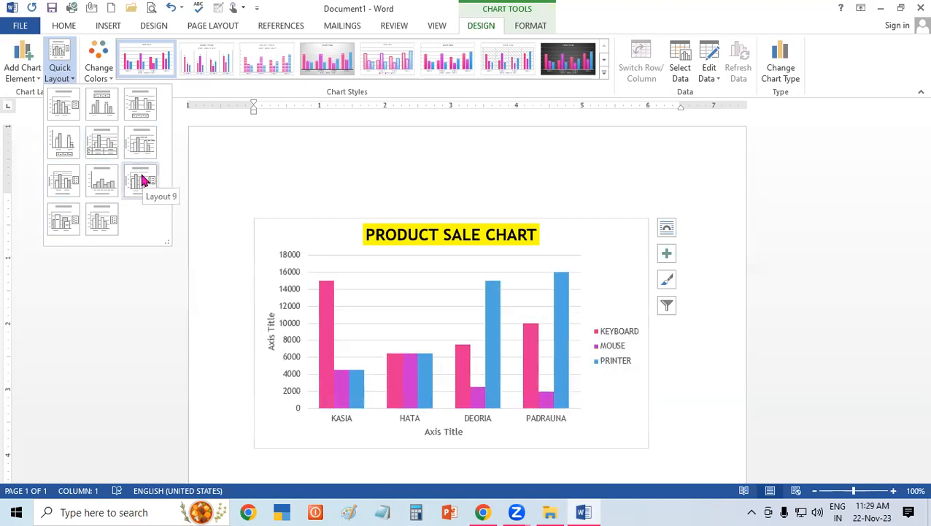
{"action": "left_click", "coordinate": [396, 203]}
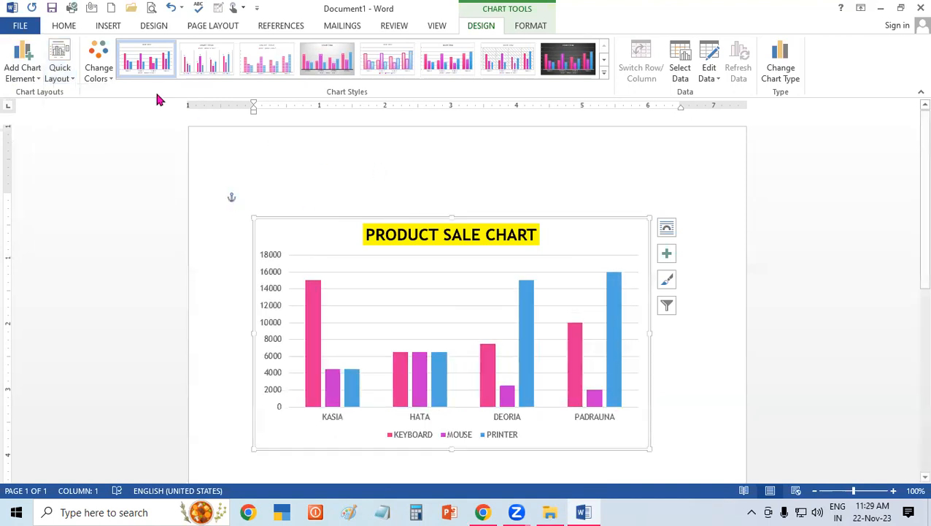
Change the chart's colors to the fourth Colorful palette.
{"action": "left_click", "coordinate": [94, 77]}
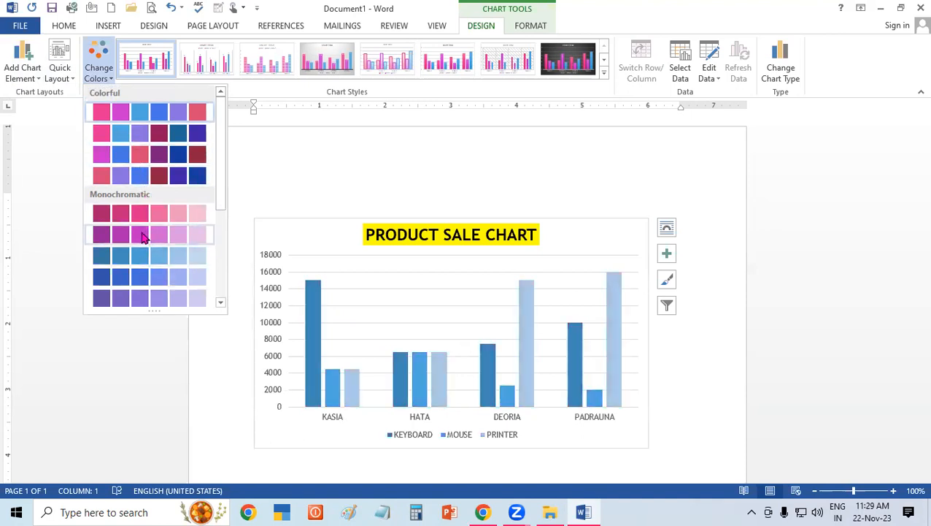
{"action": "left_click", "coordinate": [156, 175]}
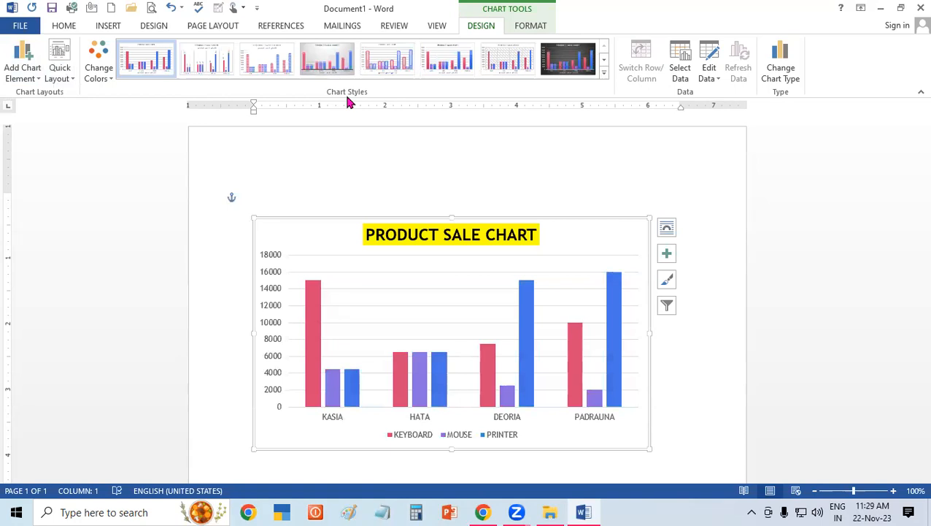
Apply the seventh chart style, with the hatched plot area background, to the product sale chart.
{"action": "left_click", "coordinate": [604, 73]}
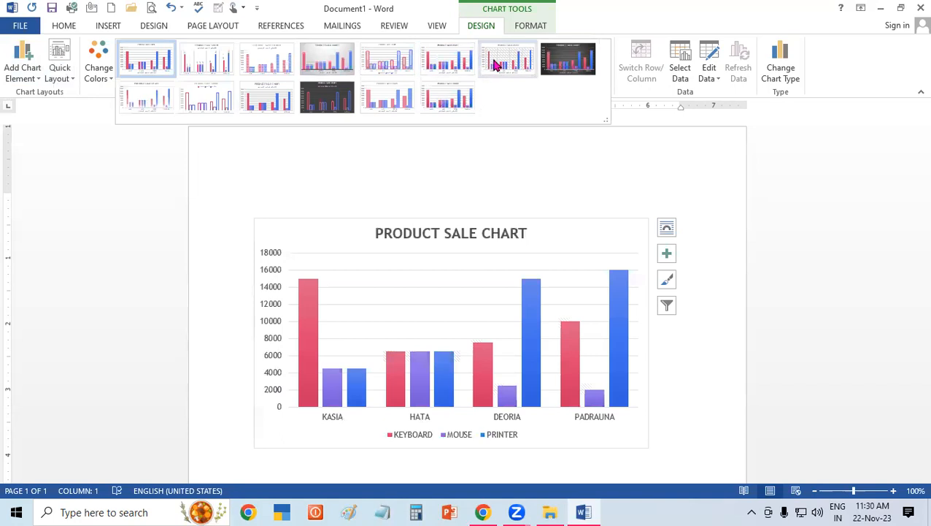
{"action": "left_click", "coordinate": [526, 60]}
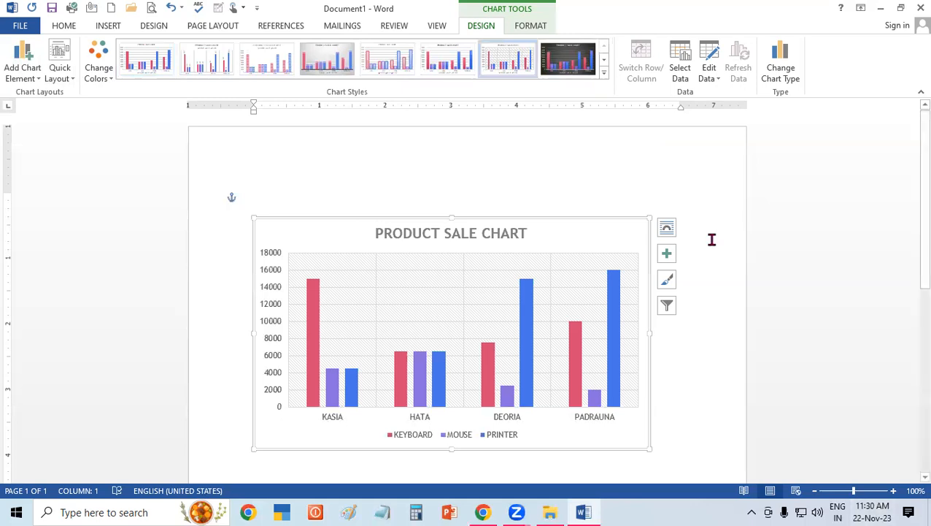
Examine the chart's data source selection and its A1:D5 range in the data sheet, making no changes.
{"action": "left_click", "coordinate": [686, 72]}
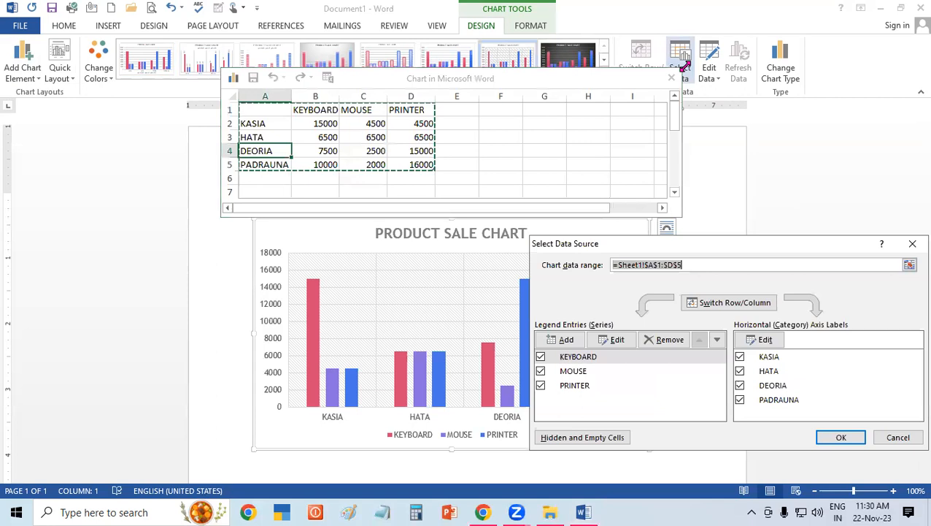
{"action": "left_click", "coordinate": [913, 243]}
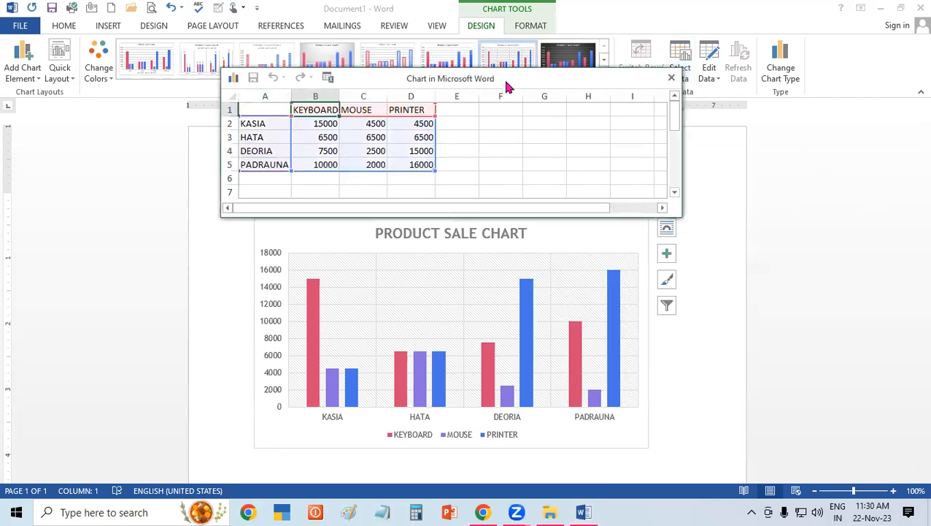
{"action": "left_click_drag", "start_coordinate": [507, 83], "coordinate": [440, 140]}
{"action": "left_click_drag", "start_coordinate": [177, 162], "coordinate": [356, 223]}
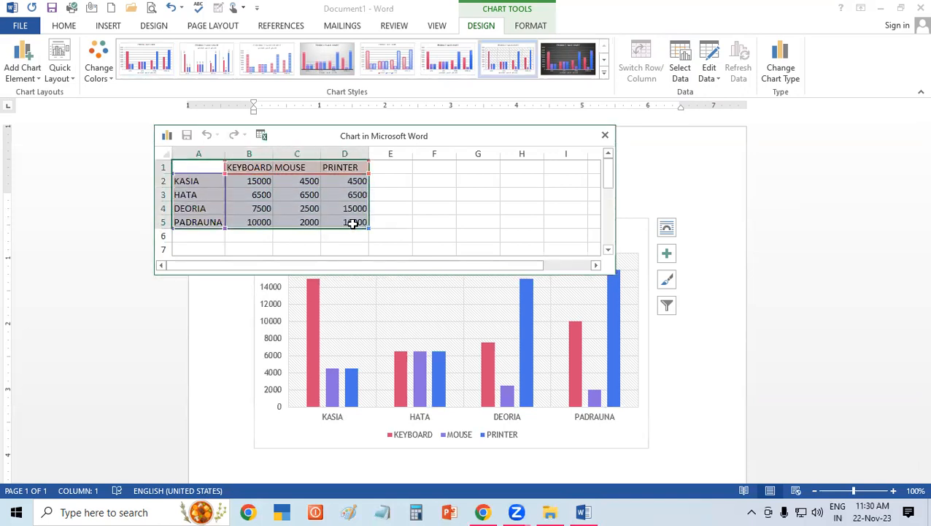
{"action": "left_click", "coordinate": [605, 137]}
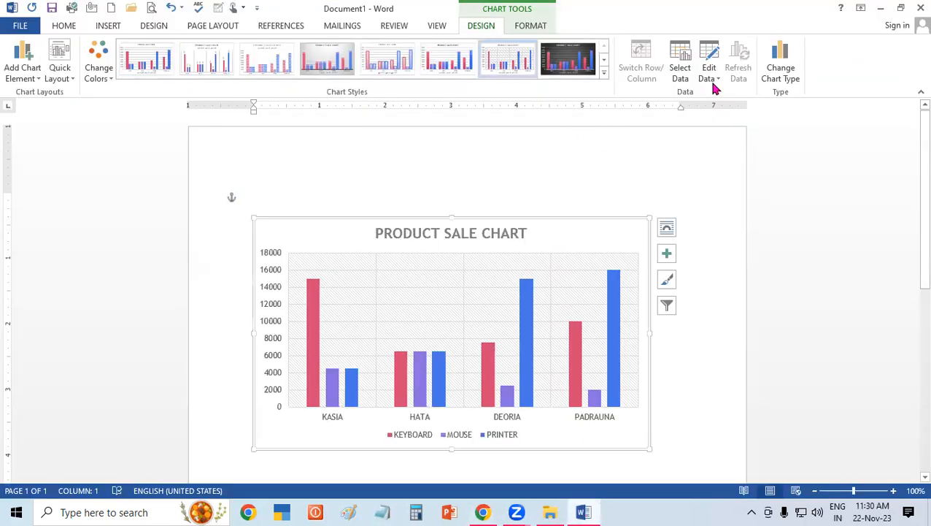
Review the chart's sales figures in the embedded data editor and close it without changing anything.
{"action": "left_click", "coordinate": [714, 79]}
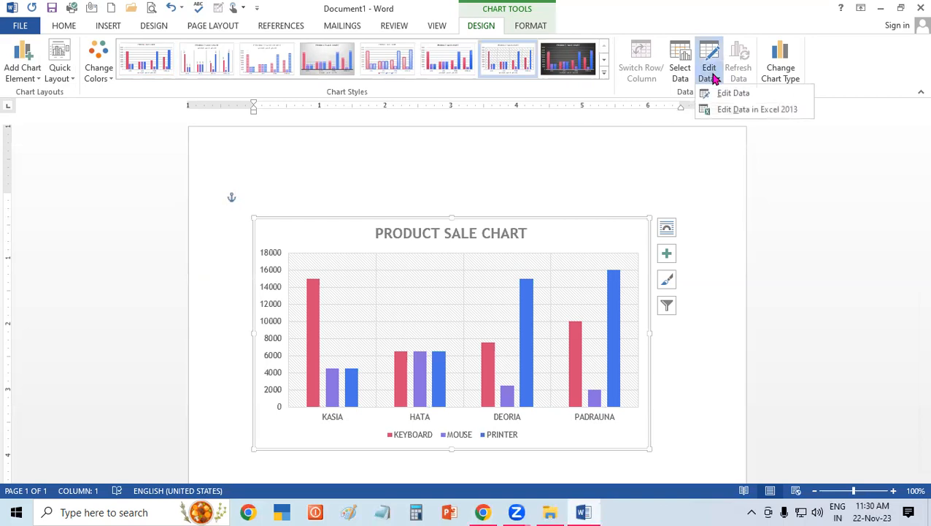
{"action": "left_click", "coordinate": [726, 93]}
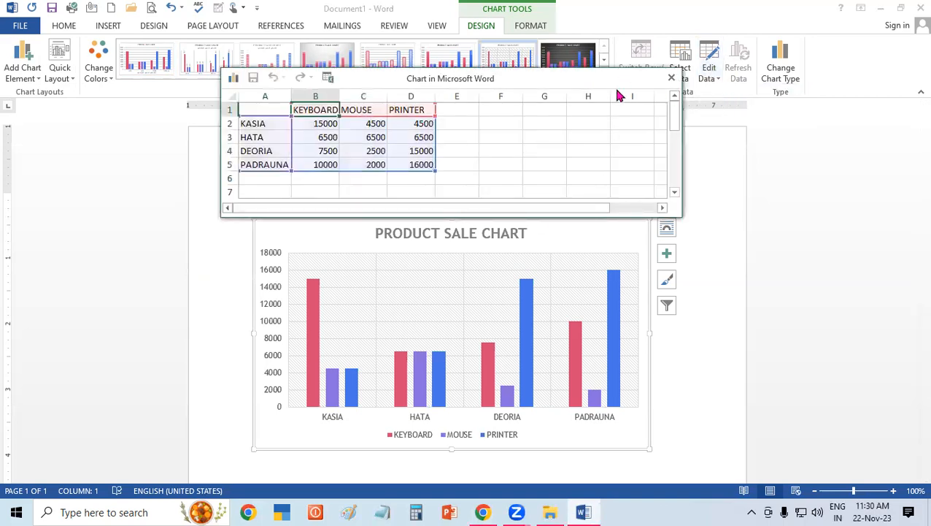
{"action": "left_click_drag", "start_coordinate": [619, 79], "coordinate": [601, 134]}
{"action": "left_click", "coordinate": [473, 202]}
{"action": "left_click_drag", "start_coordinate": [249, 165], "coordinate": [404, 216]}
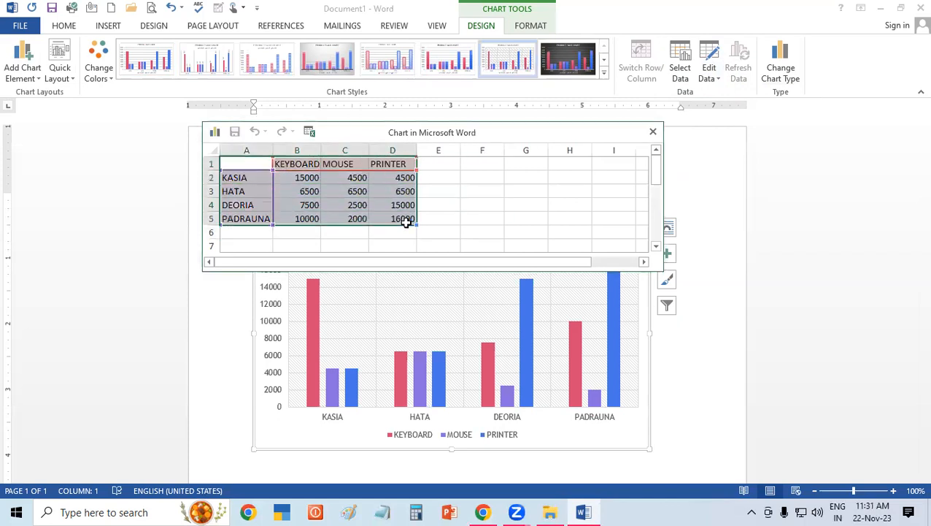
{"action": "left_click", "coordinate": [653, 133]}
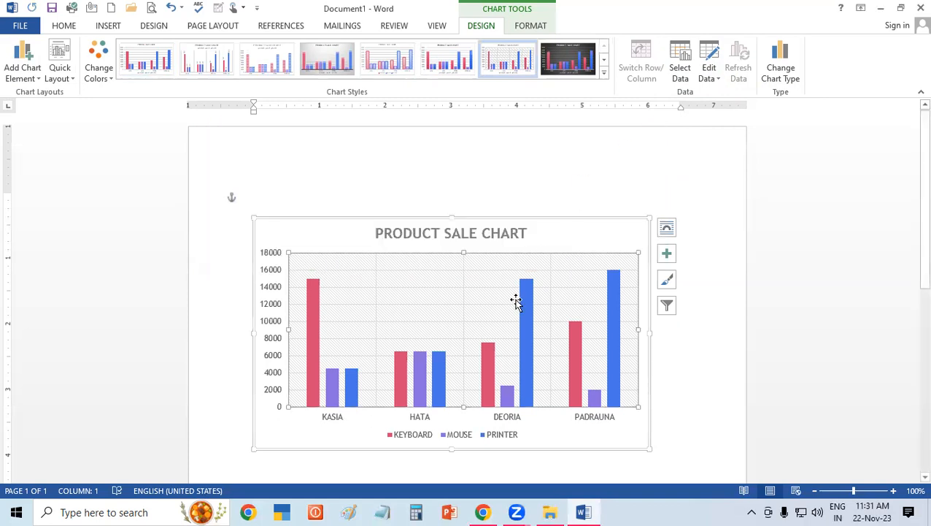
{"action": "double_click", "coordinate": [474, 301]}
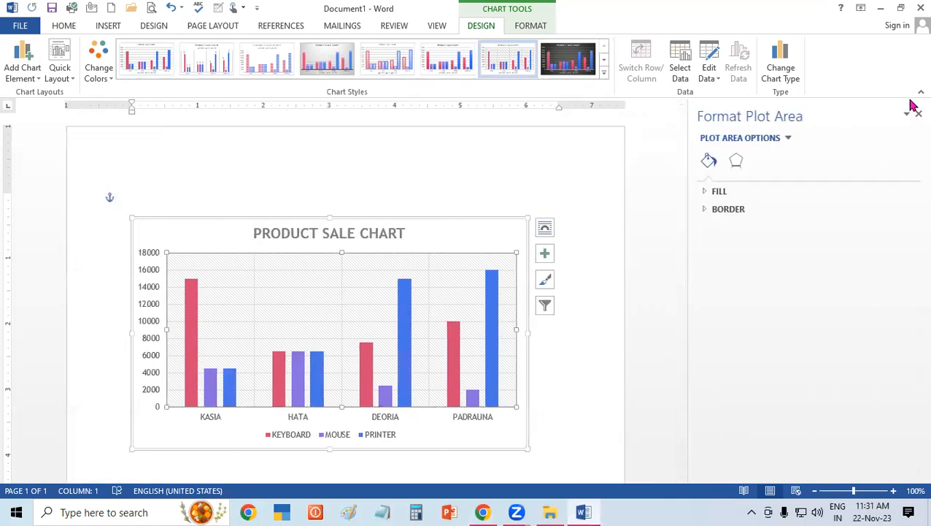
{"action": "left_click", "coordinate": [917, 115]}
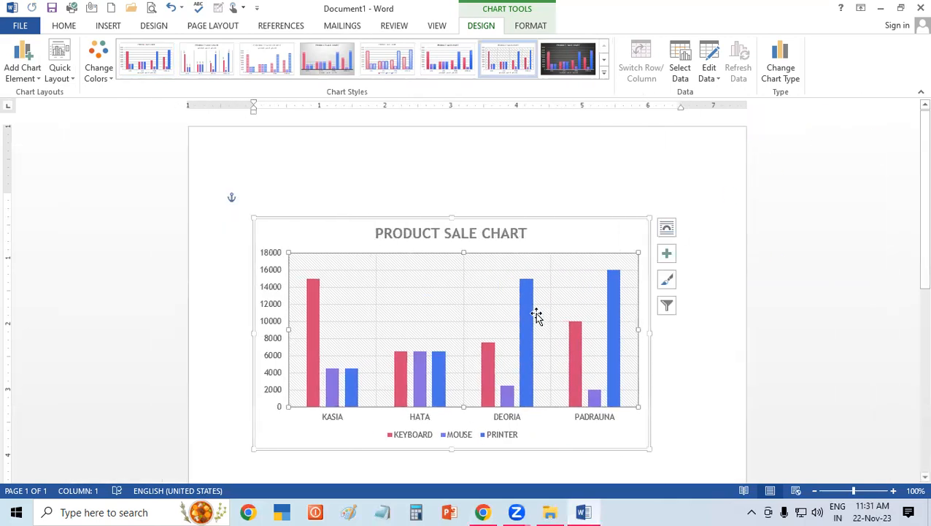
With the data sheet open, swap the chart's rows and columns back and forth, finishing with the towns on the horizontal axis.
{"action": "left_click", "coordinate": [680, 80]}
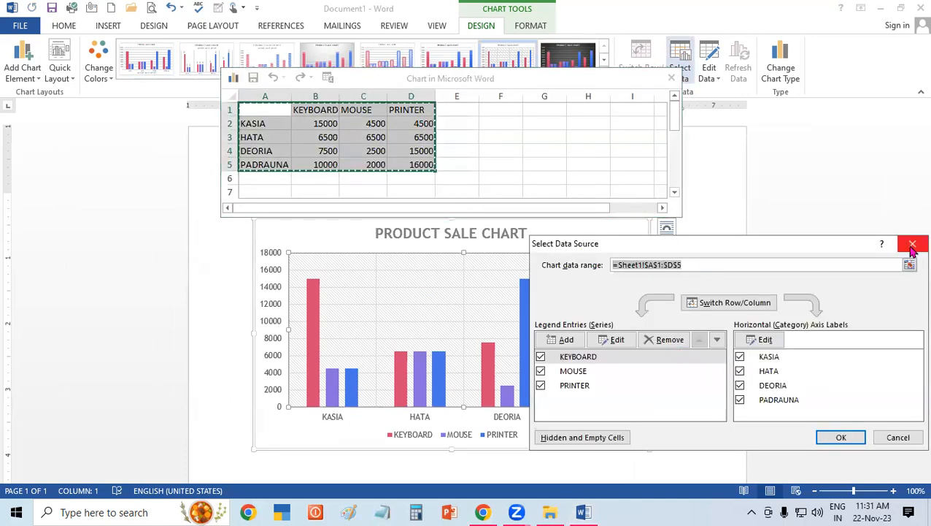
{"action": "left_click", "coordinate": [913, 245]}
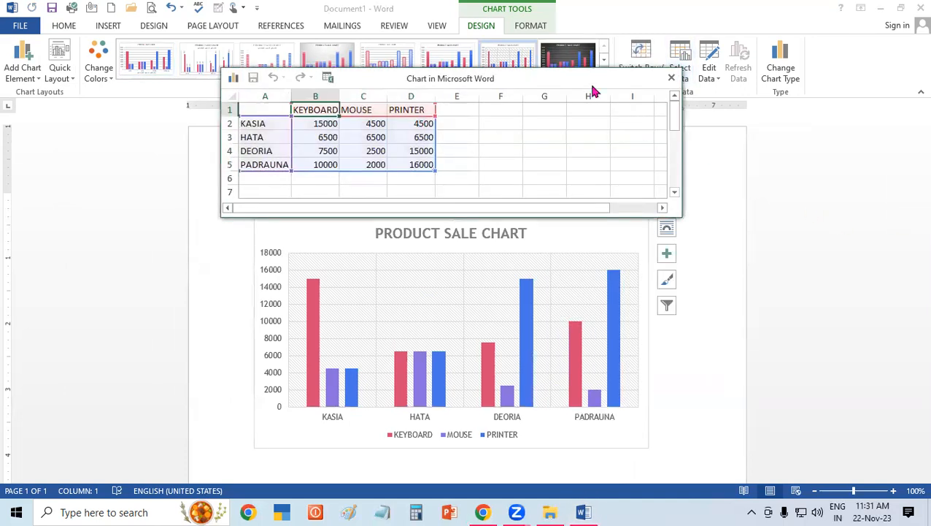
{"action": "left_click_drag", "start_coordinate": [589, 86], "coordinate": [588, 175]}
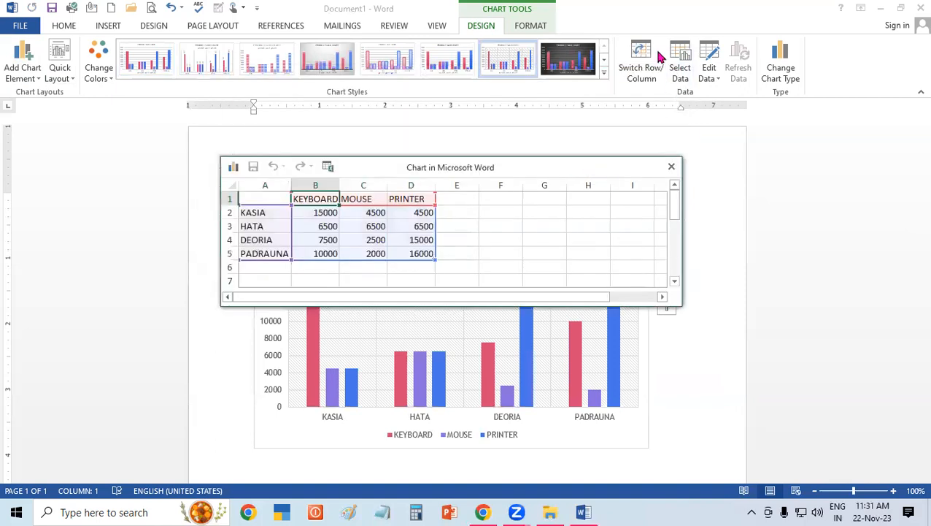
{"action": "left_click", "coordinate": [491, 210]}
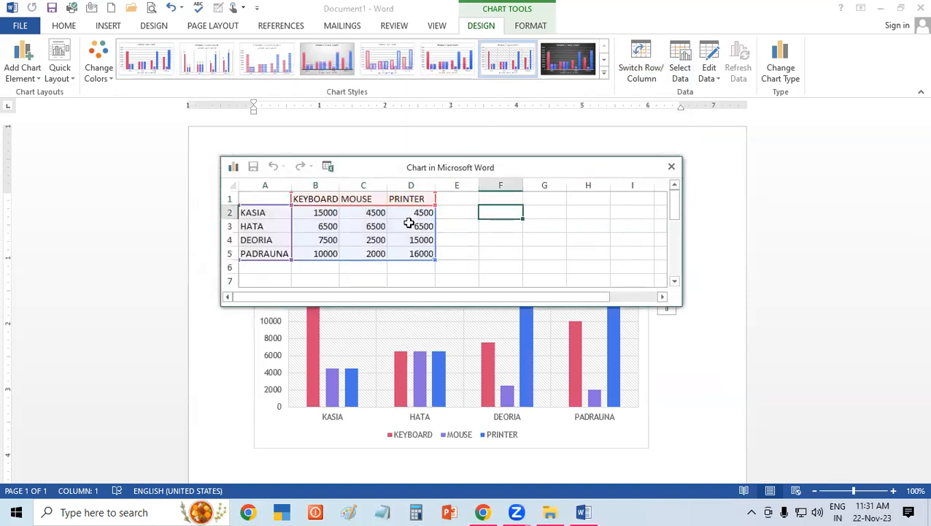
{"action": "left_click_drag", "start_coordinate": [261, 198], "coordinate": [418, 249]}
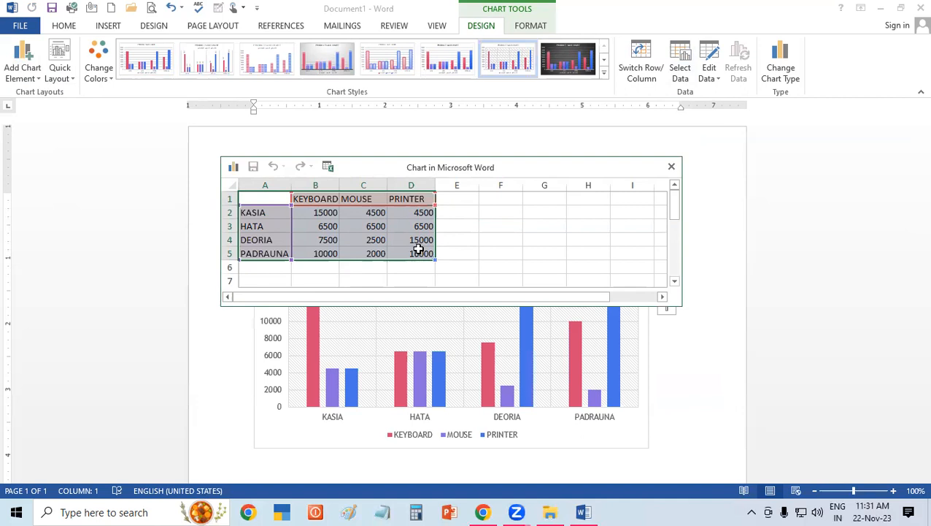
{"action": "left_click", "coordinate": [641, 68]}
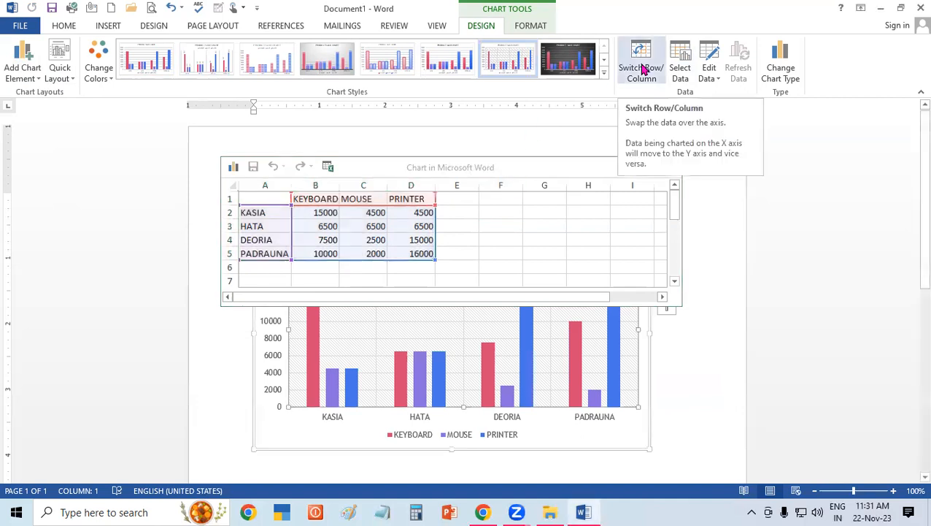
{"action": "left_click", "coordinate": [642, 68]}
{"action": "left_click", "coordinate": [642, 68]}
{"action": "left_click", "coordinate": [642, 67]}
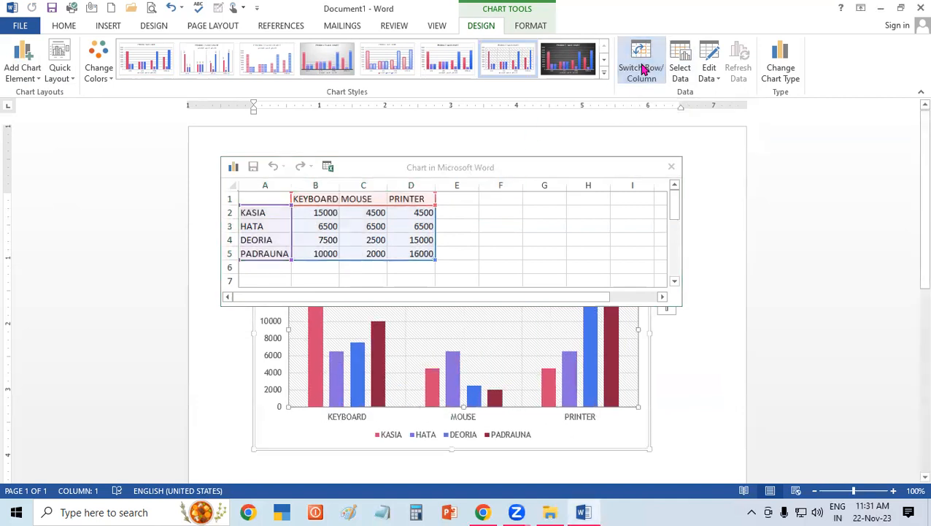
{"action": "left_click", "coordinate": [643, 68]}
{"action": "left_click", "coordinate": [643, 67]}
{"action": "left_click", "coordinate": [642, 68]}
{"action": "left_click", "coordinate": [642, 68]}
{"action": "left_click", "coordinate": [643, 67]}
{"action": "left_click", "coordinate": [642, 68]}
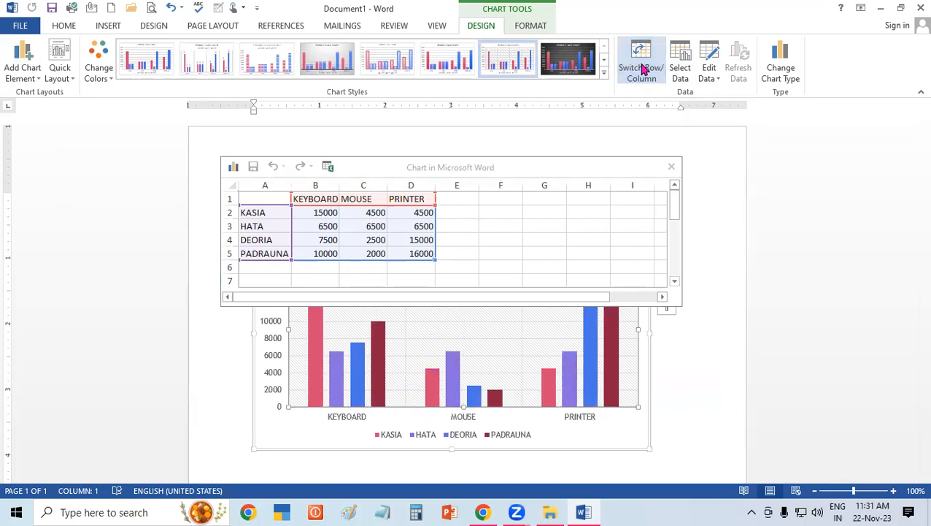
{"action": "left_click", "coordinate": [642, 68]}
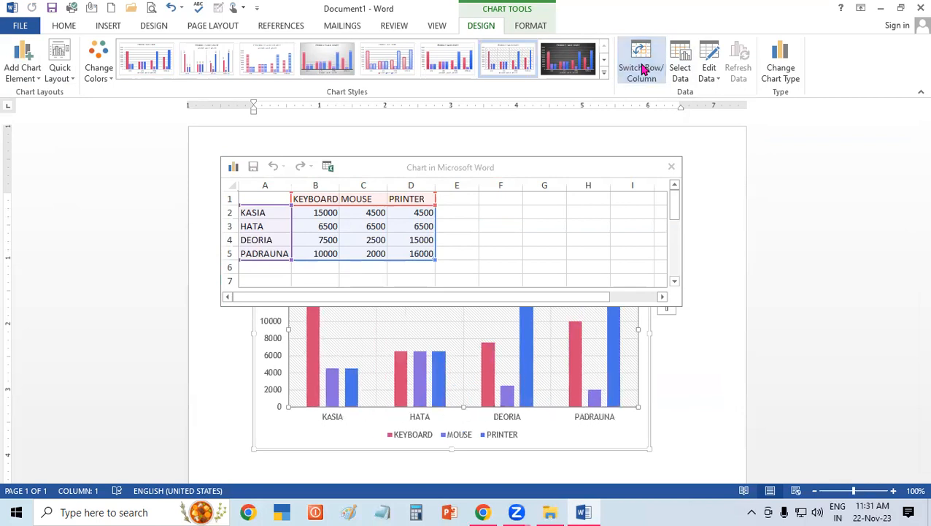
{"action": "left_click", "coordinate": [643, 68]}
{"action": "left_click", "coordinate": [643, 68]}
{"action": "left_click", "coordinate": [642, 68]}
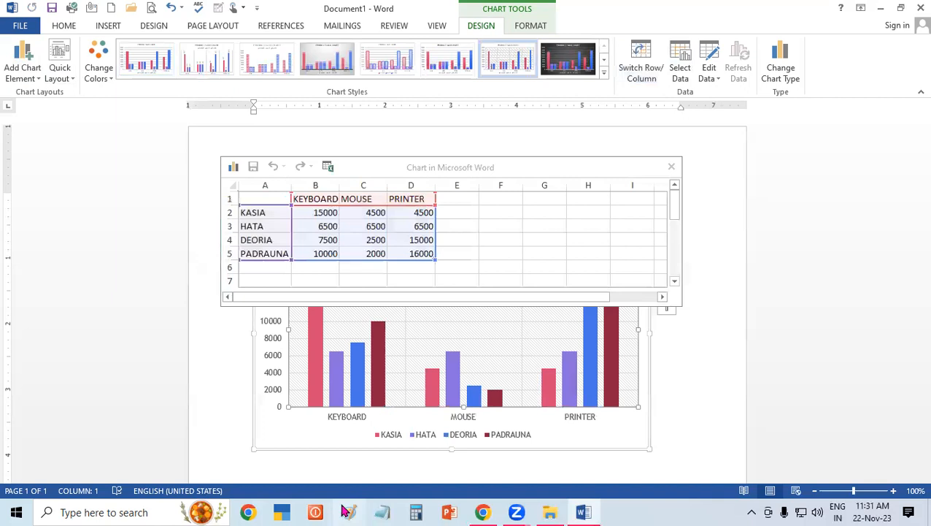
{"action": "left_click", "coordinate": [642, 68]}
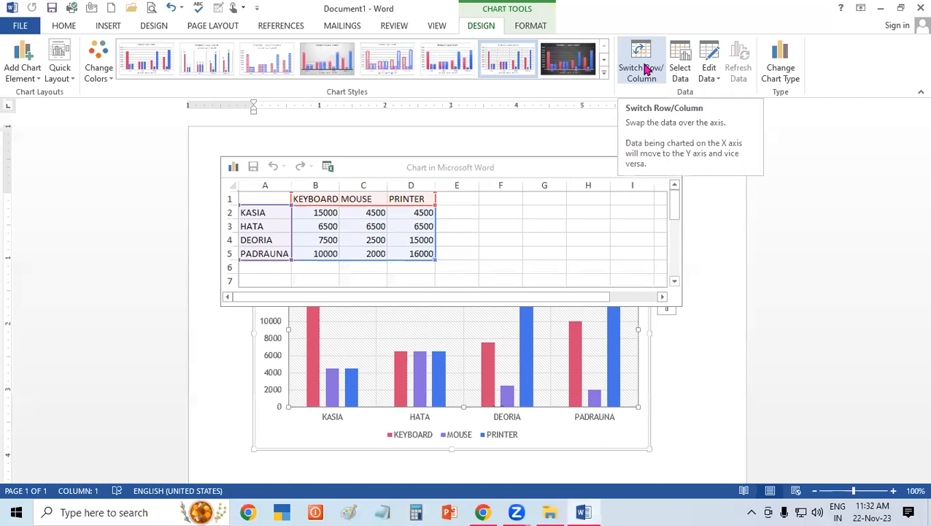
{"action": "left_click", "coordinate": [670, 168]}
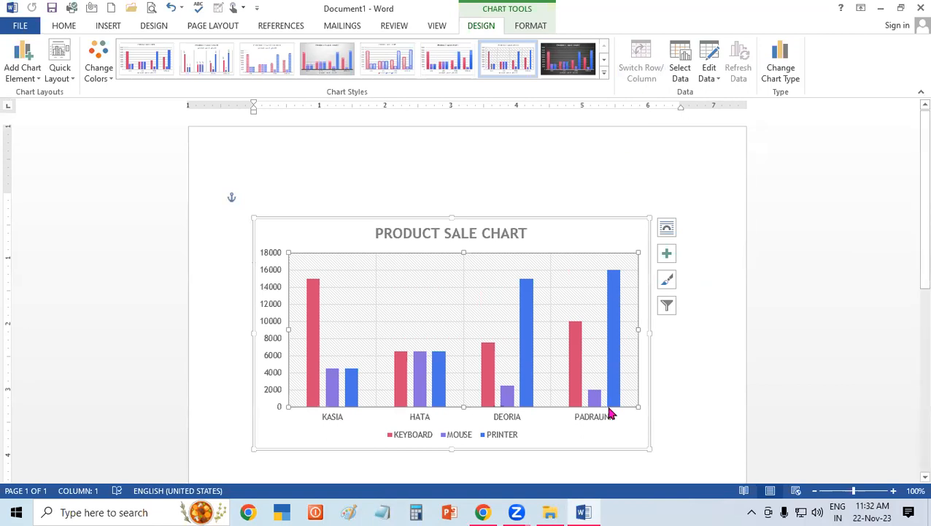
Check the chart's data source and data sheet once more, close both and return to the Word document.
{"action": "left_click", "coordinate": [680, 63]}
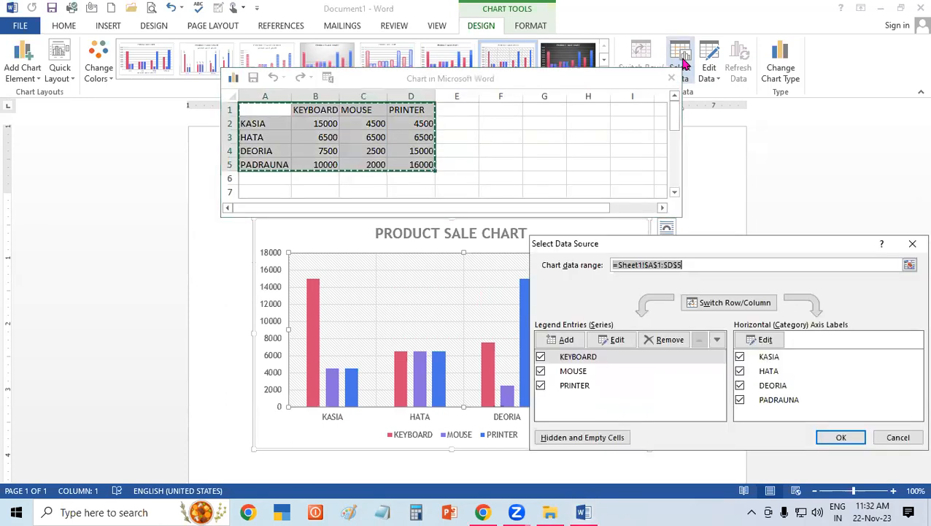
{"action": "left_click", "coordinate": [912, 246]}
{"action": "left_click_drag", "start_coordinate": [592, 79], "coordinate": [599, 137]}
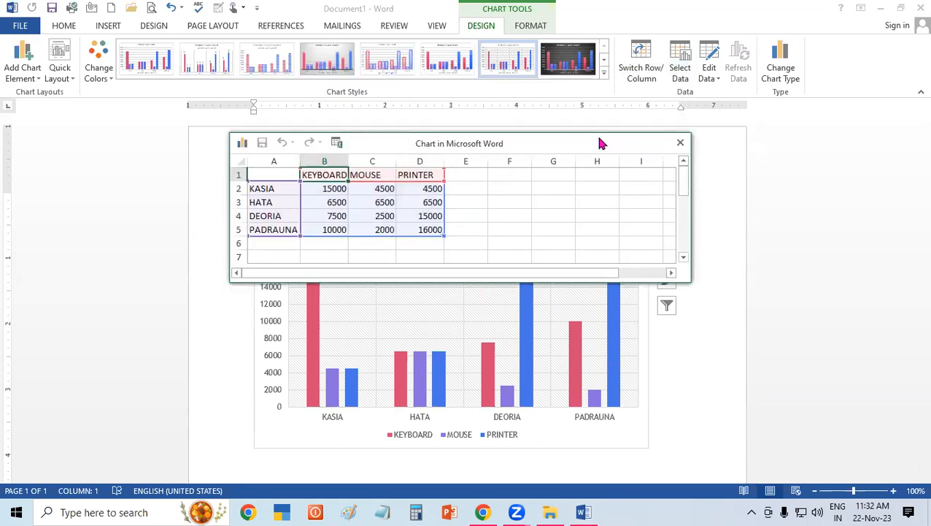
{"action": "left_click", "coordinate": [676, 143]}
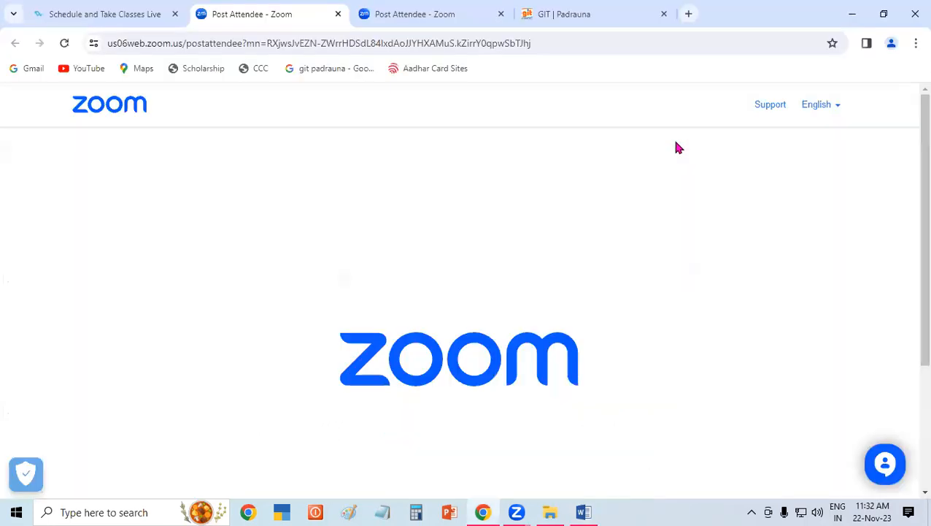
{"action": "left_click", "coordinate": [583, 512]}
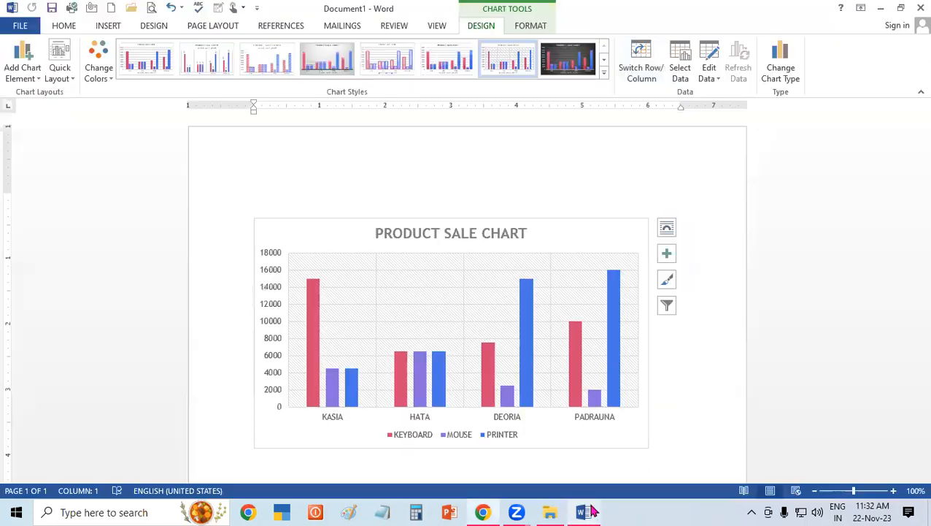
{"action": "left_click", "coordinate": [690, 67]}
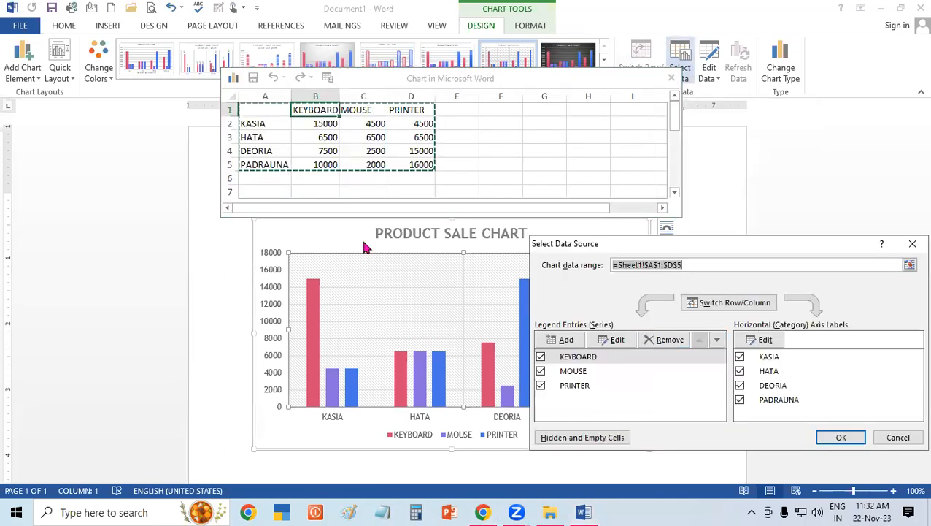
{"action": "left_click", "coordinate": [333, 136]}
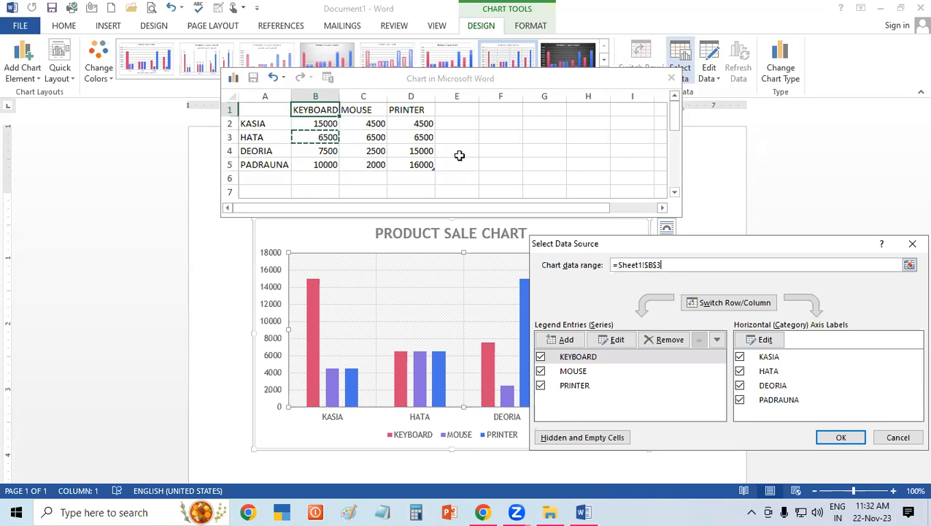
{"action": "type", "text": "80+"}
{"action": "left_click", "coordinate": [330, 139]}
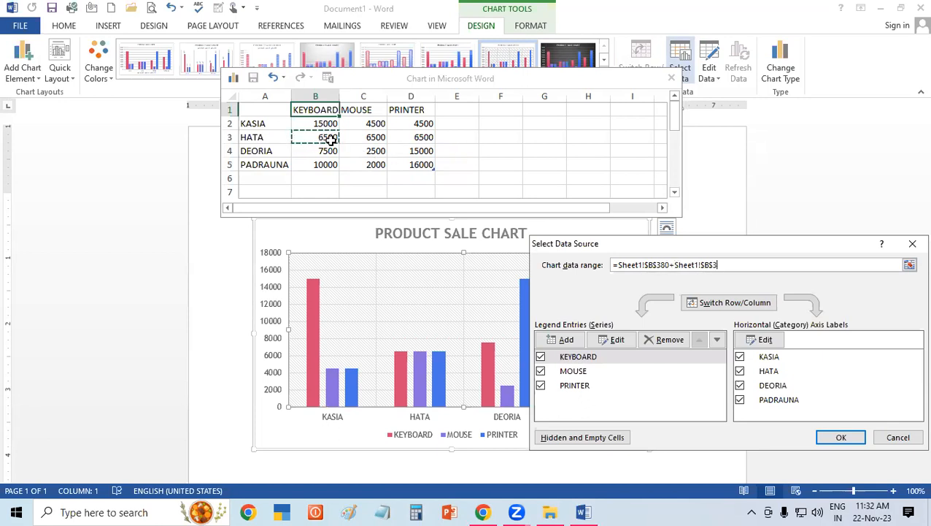
{"action": "left_click", "coordinate": [912, 245]}
Set the KEYBOARD value for HATA to 8000 in the chart's data sheet and return to the document.
{"action": "left_click", "coordinate": [325, 140]}
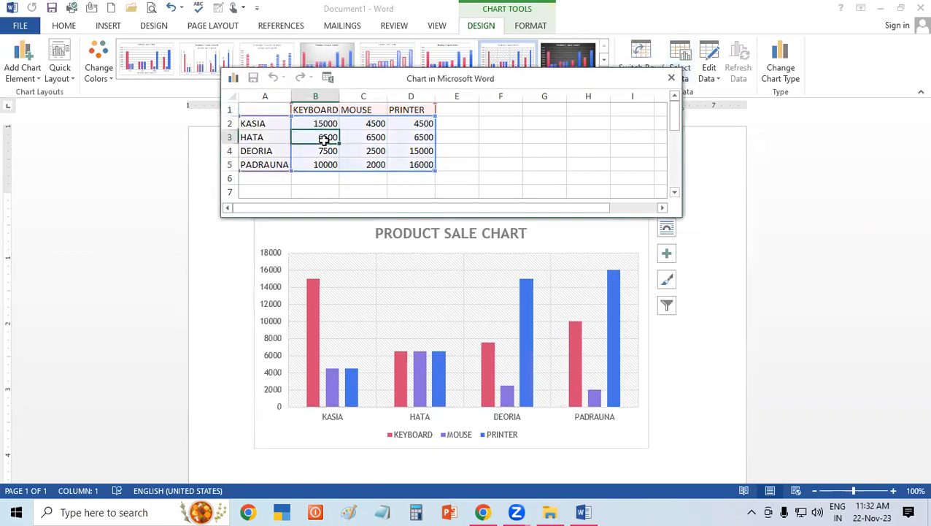
{"action": "type", "text": "8000"}
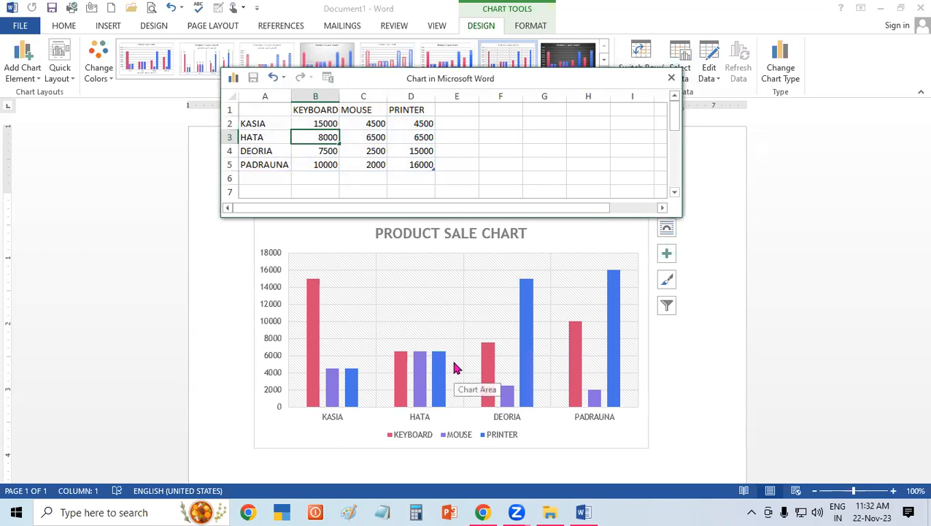
{"action": "left_click", "coordinate": [374, 152]}
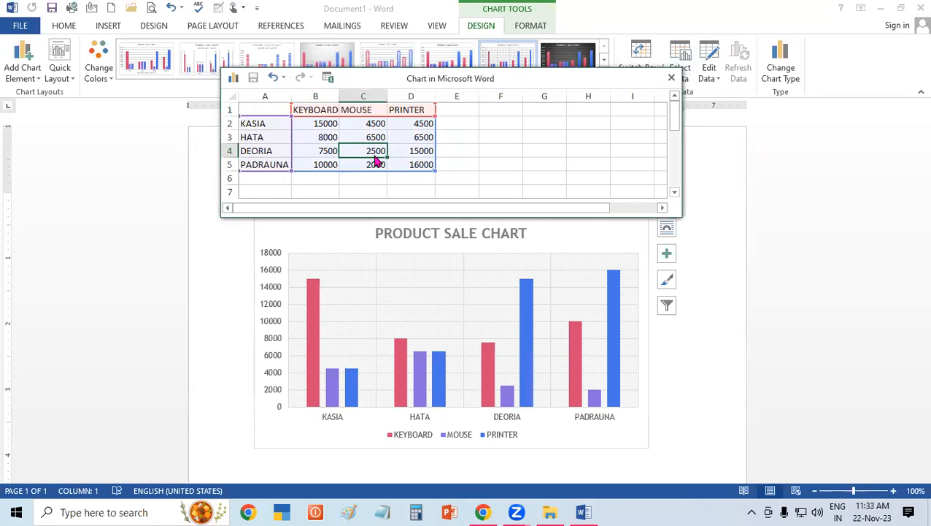
{"action": "left_click", "coordinate": [672, 80]}
{"action": "left_click", "coordinate": [584, 511]}
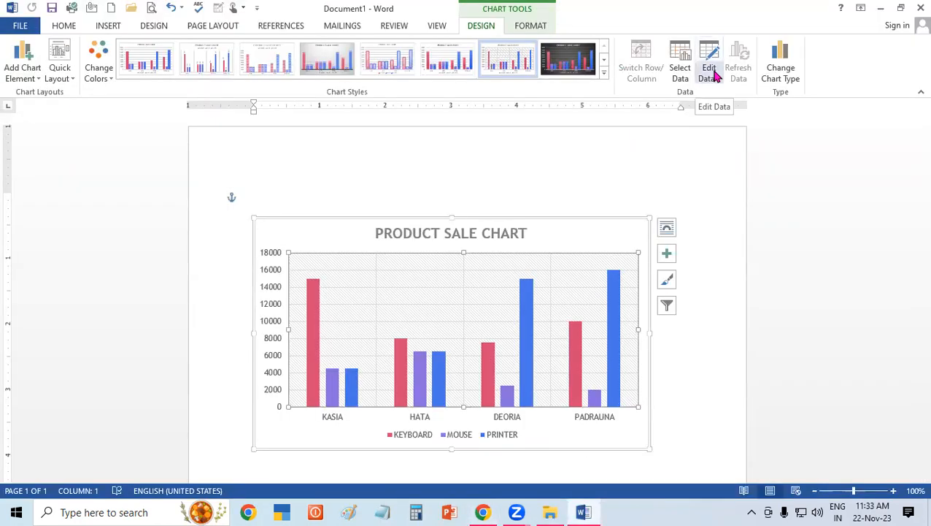
Set the MOUSE value for KASIA to 9000 in the chart's data sheet and return to the document.
{"action": "left_click", "coordinate": [716, 76]}
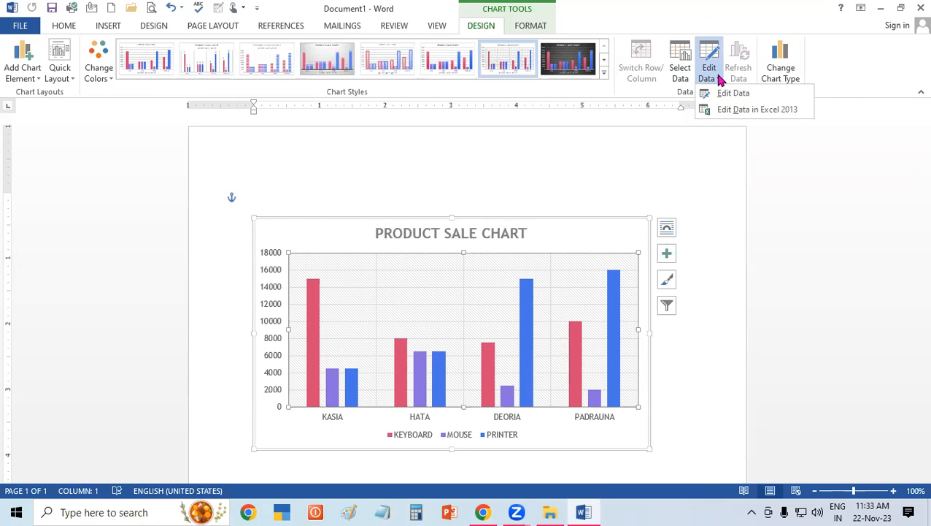
{"action": "left_click", "coordinate": [730, 94]}
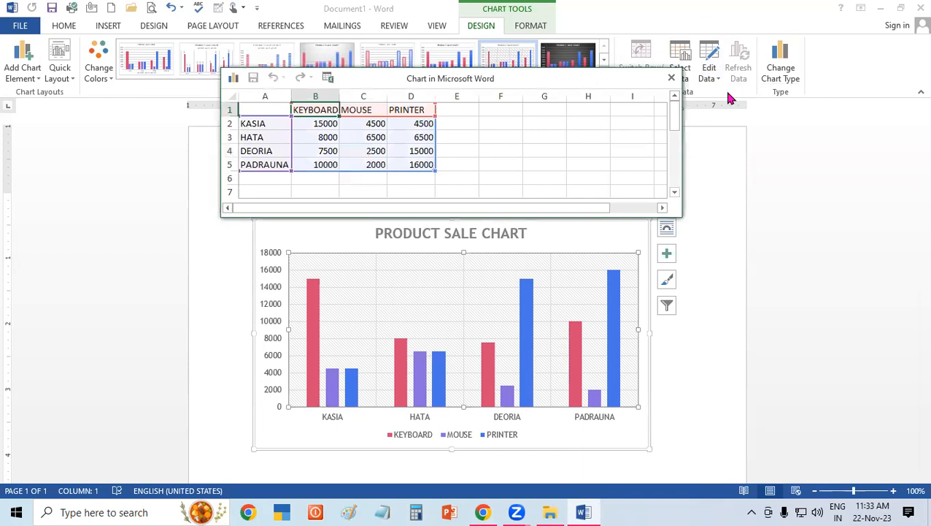
{"action": "left_click", "coordinate": [371, 124]}
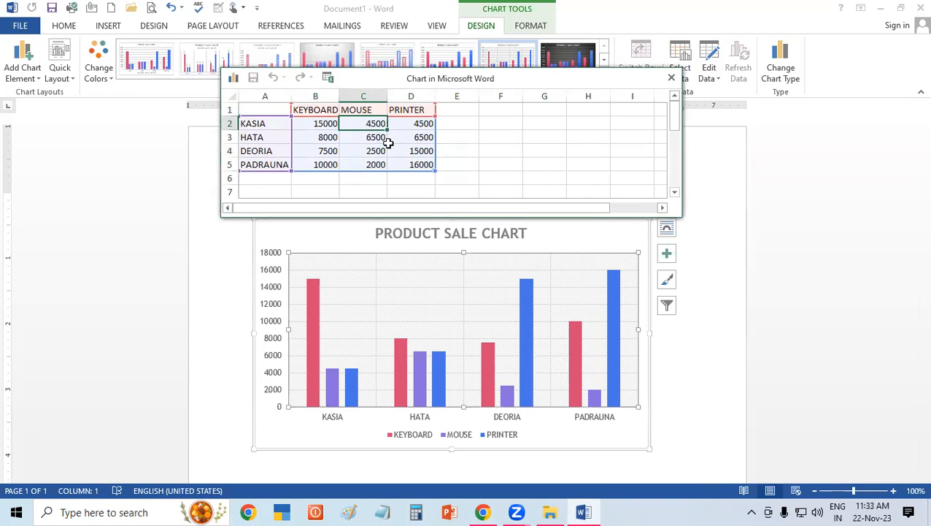
{"action": "type", "text": "9000"}
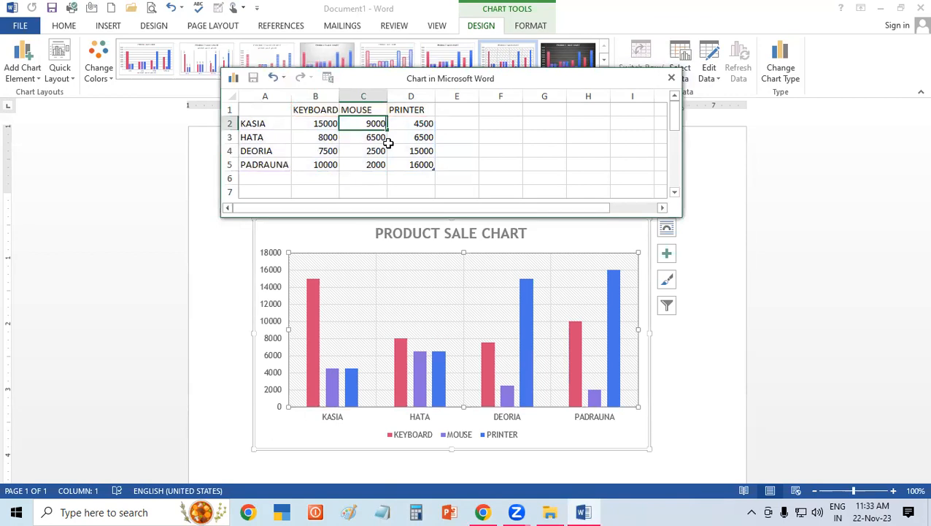
{"action": "left_click", "coordinate": [389, 143]}
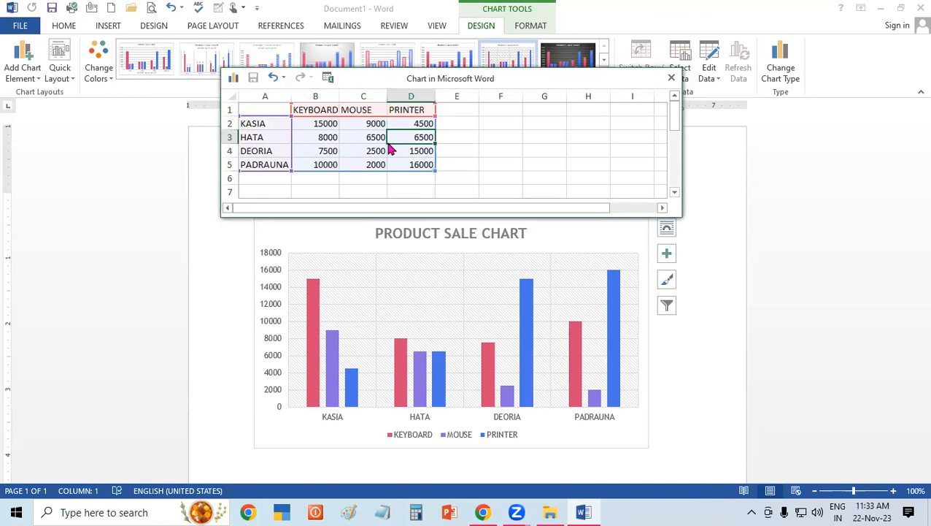
{"action": "left_click", "coordinate": [673, 79]}
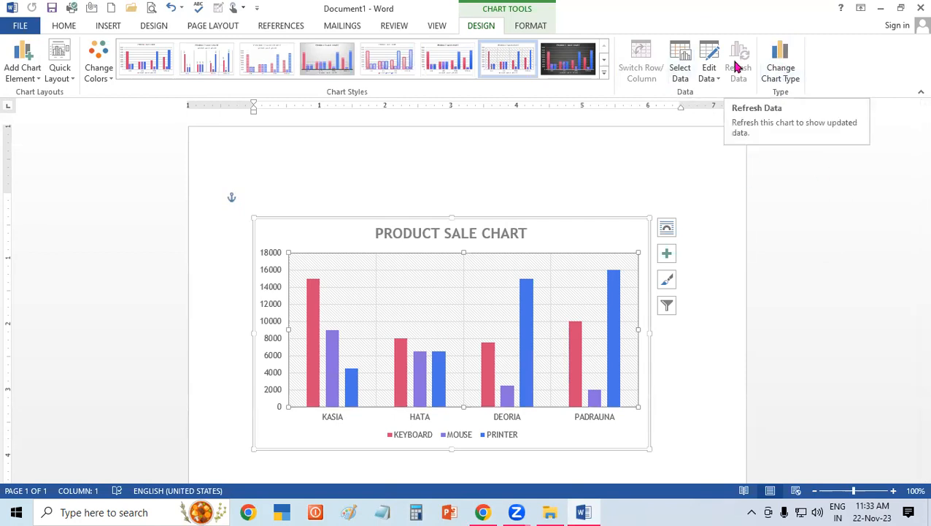
Change the chart type to Area.
{"action": "left_click", "coordinate": [785, 68]}
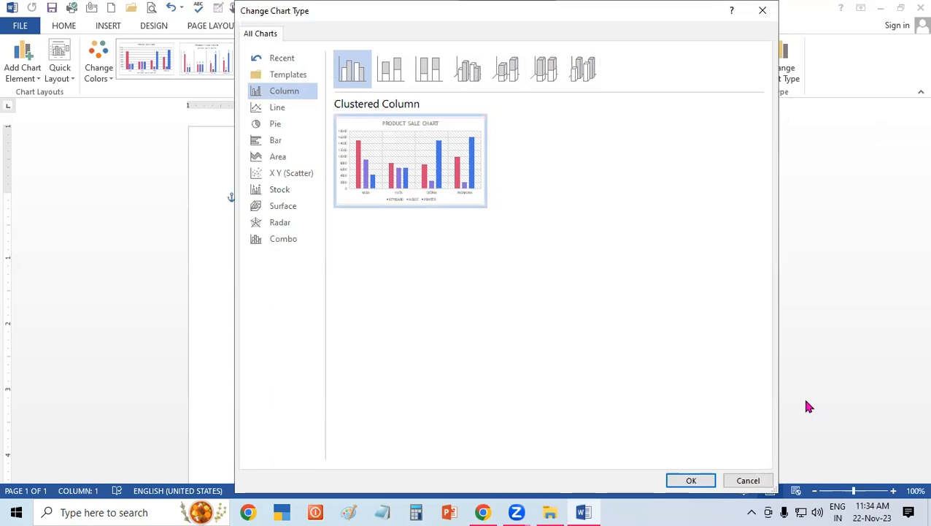
{"action": "left_click", "coordinate": [295, 157]}
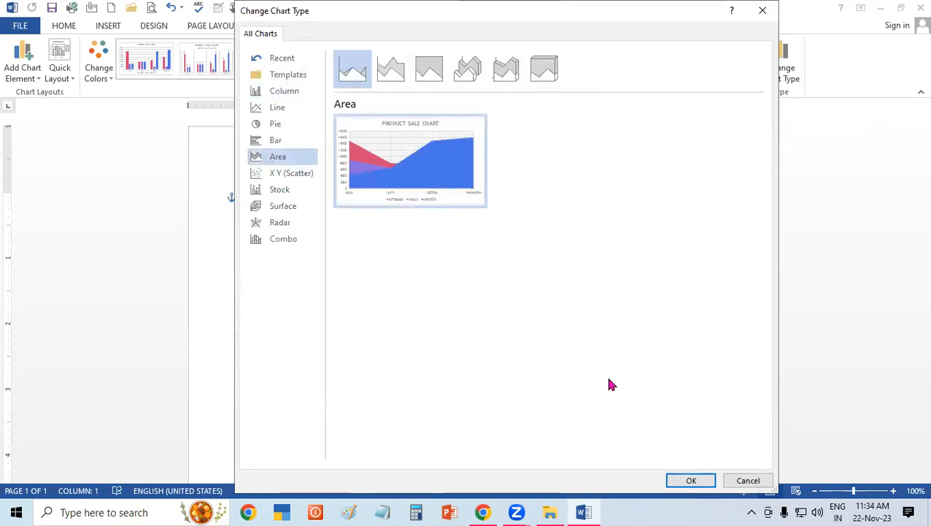
{"action": "left_click", "coordinate": [692, 480]}
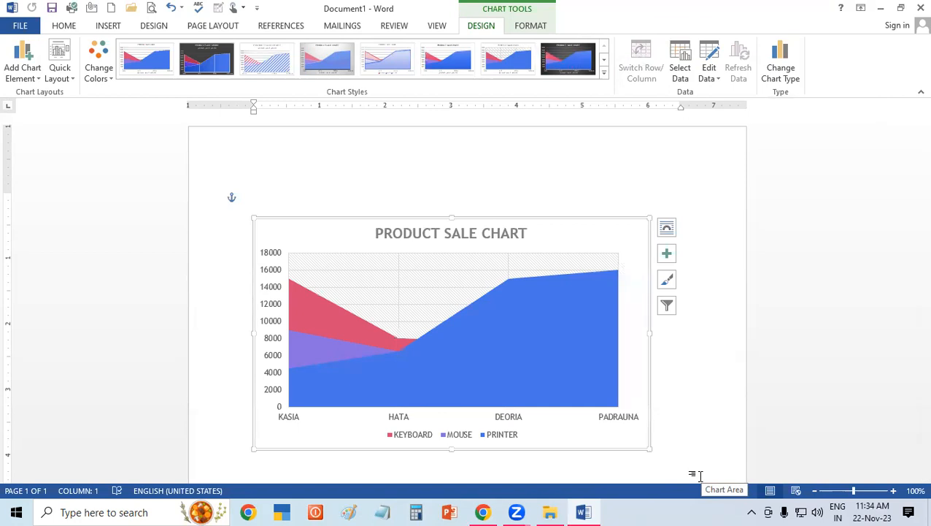
Change the chart type to a High-Low-Close stock chart.
{"action": "left_click", "coordinate": [792, 72]}
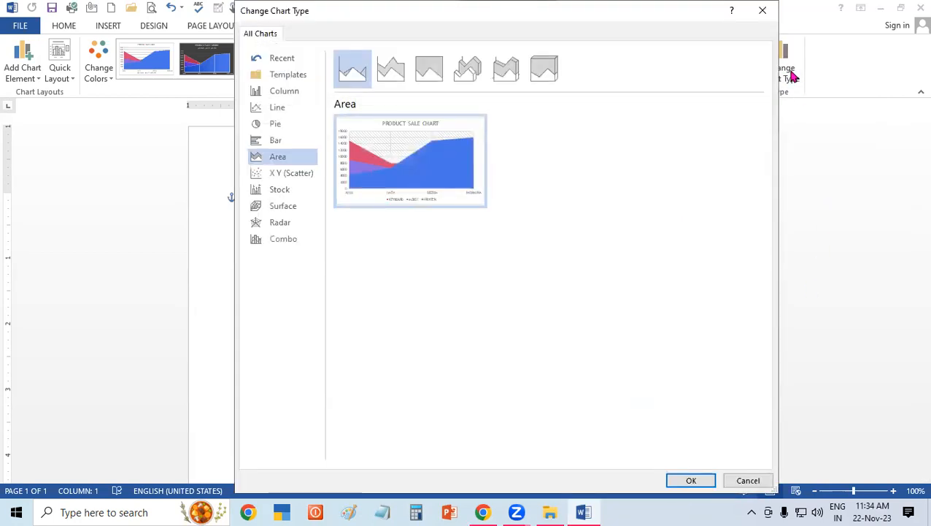
{"action": "left_click", "coordinate": [283, 189]}
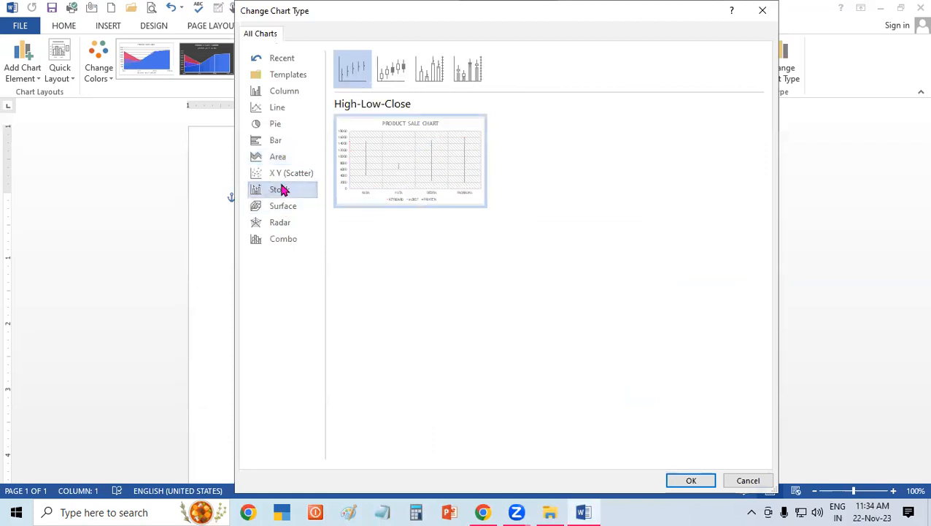
{"action": "left_click", "coordinate": [691, 480]}
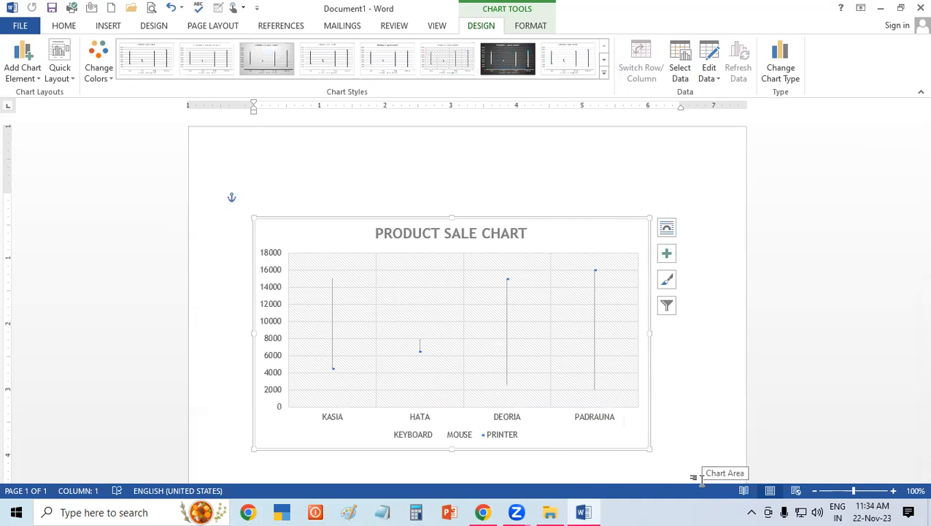
Switch the stock chart back to a Clustered Column chart.
{"action": "left_click", "coordinate": [780, 73]}
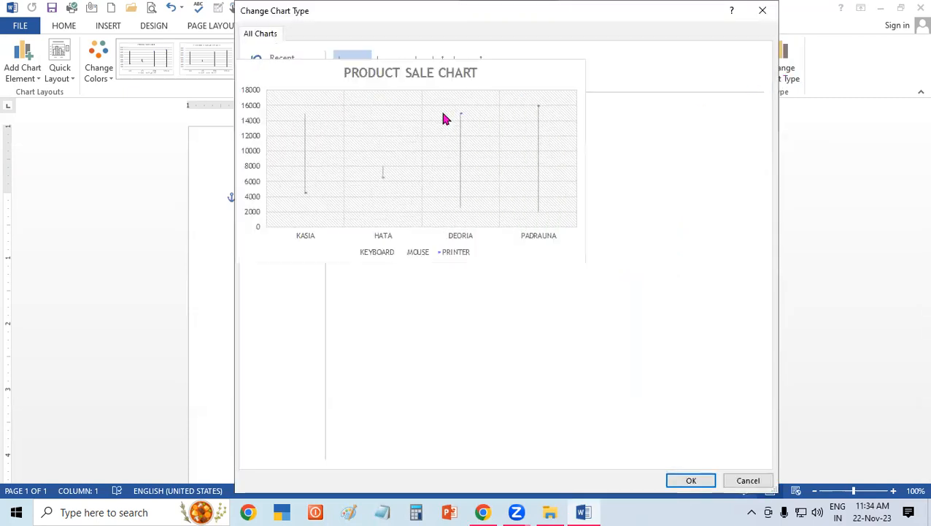
{"action": "left_click", "coordinate": [303, 95]}
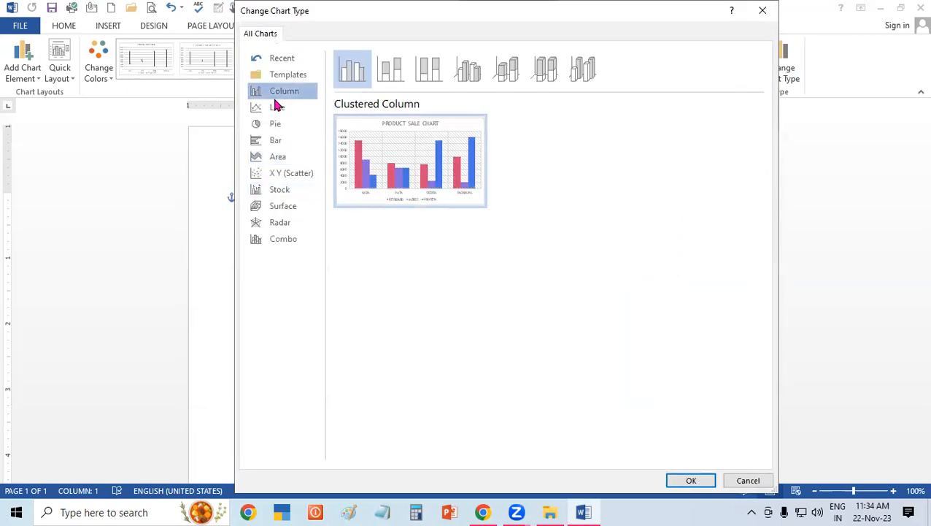
{"action": "left_click", "coordinate": [703, 482]}
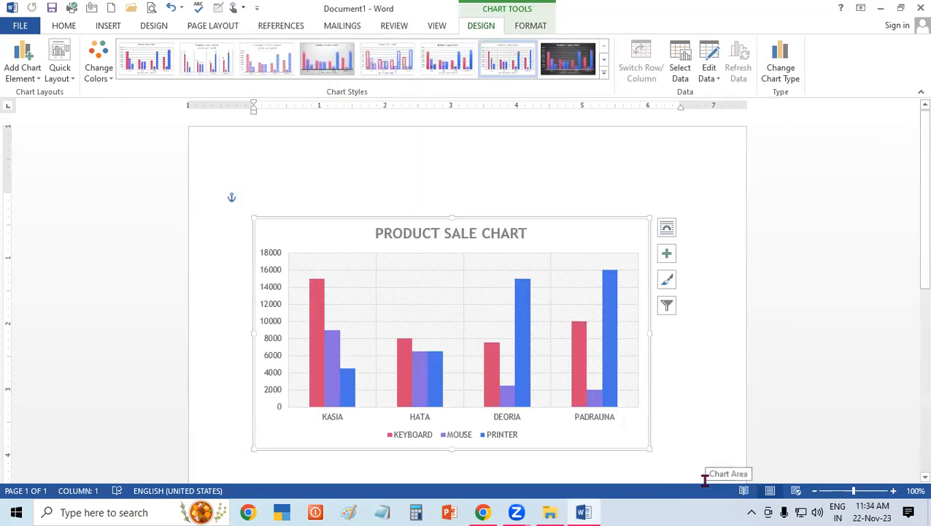
Change the clustered column chart to a Pie chart.
{"action": "left_click", "coordinate": [781, 67]}
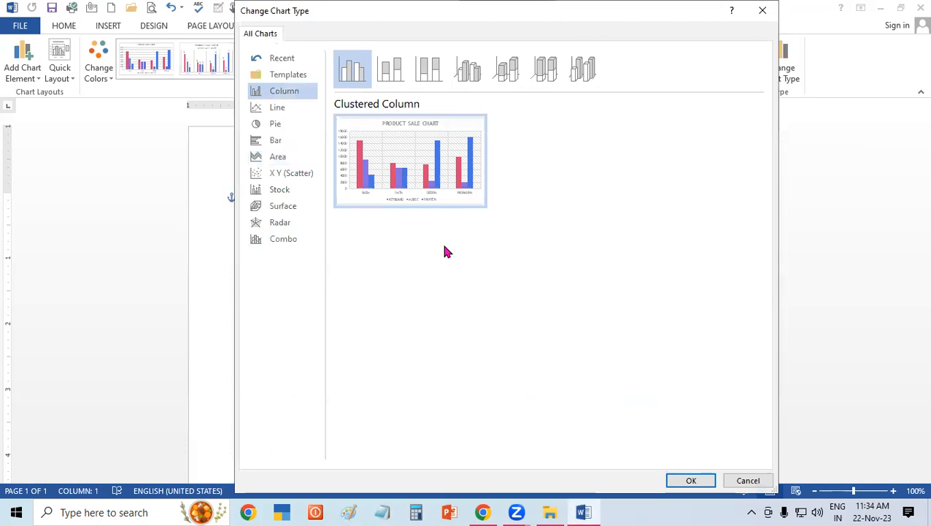
{"action": "left_click", "coordinate": [274, 125]}
{"action": "left_click", "coordinate": [701, 481]}
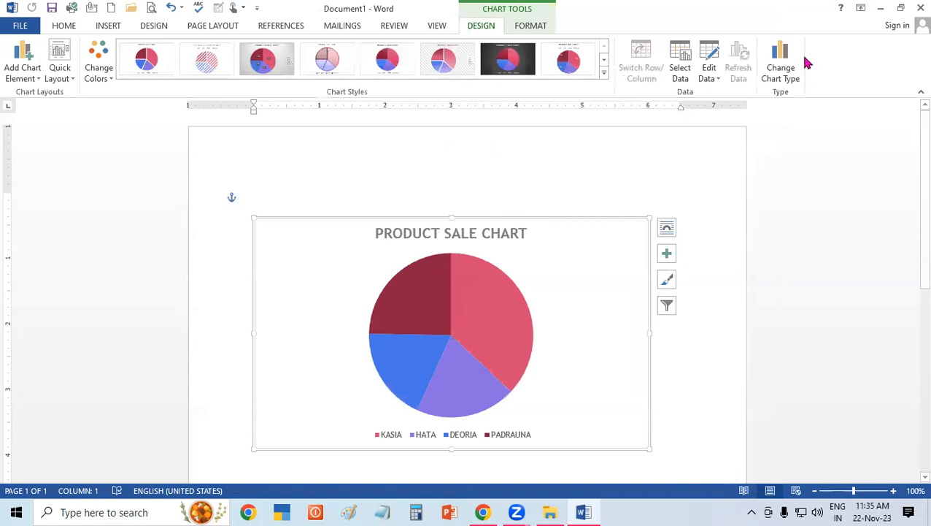
Convert the pie chart back to a Clustered Column chart.
{"action": "left_click", "coordinate": [781, 63]}
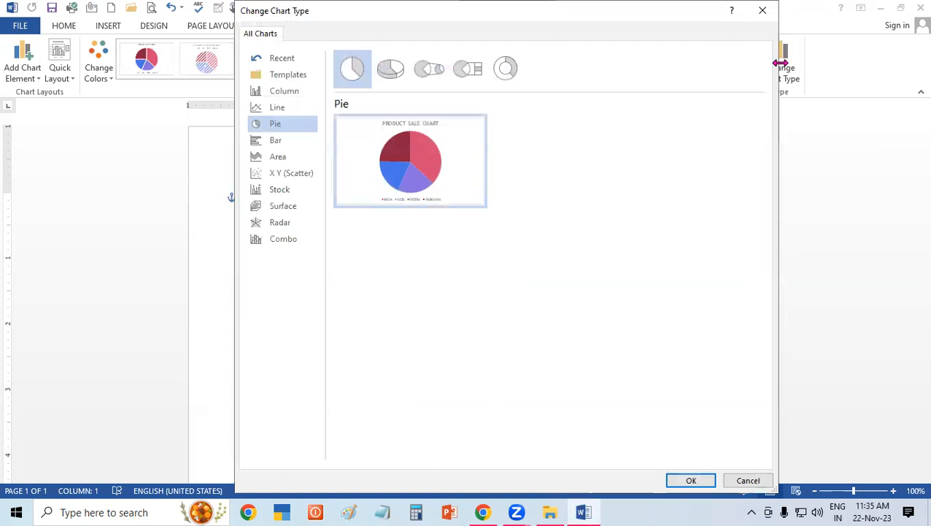
{"action": "left_click", "coordinate": [284, 93]}
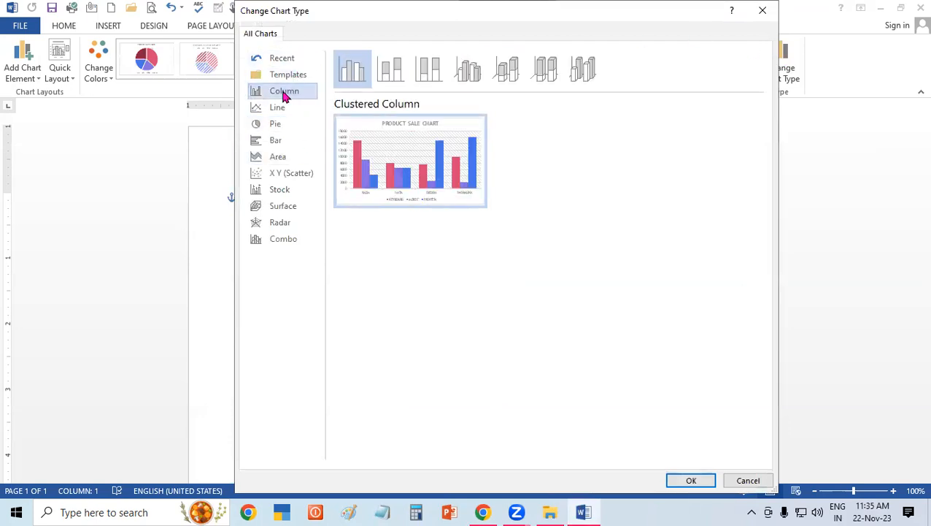
{"action": "left_click", "coordinate": [704, 482]}
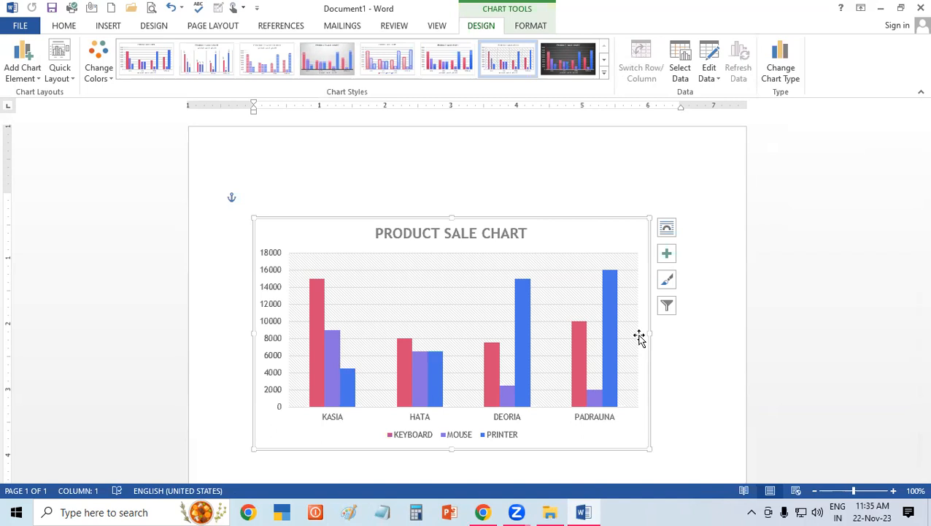
Fill the chart area with standard yellow.
{"action": "left_click", "coordinate": [537, 27]}
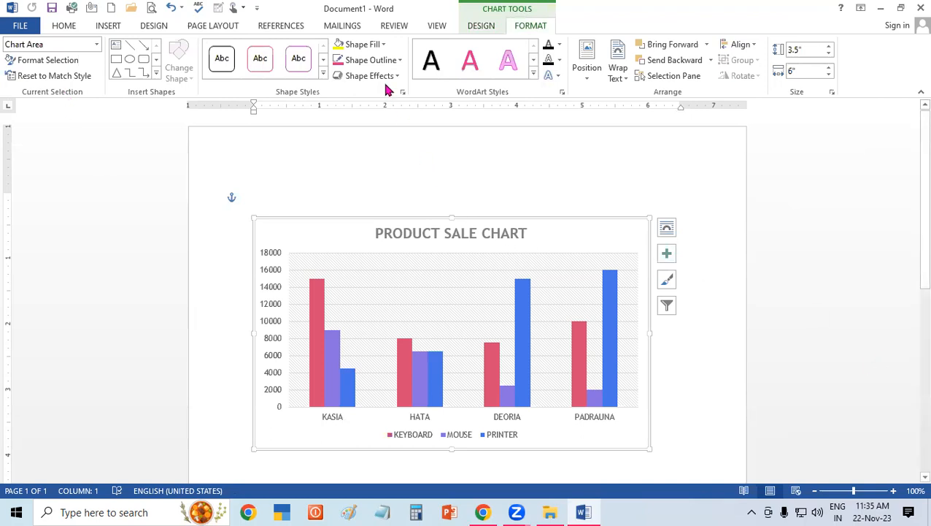
{"action": "left_click", "coordinate": [358, 44]}
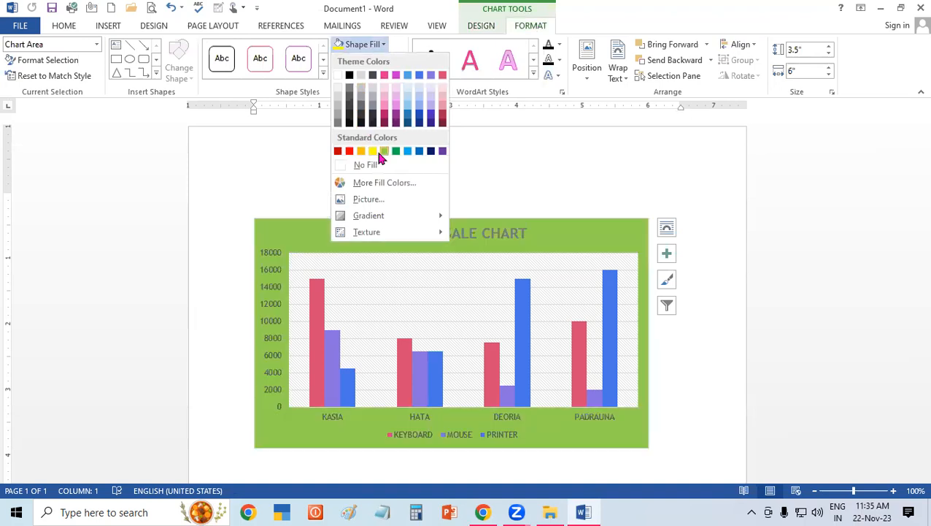
{"action": "left_click", "coordinate": [373, 152]}
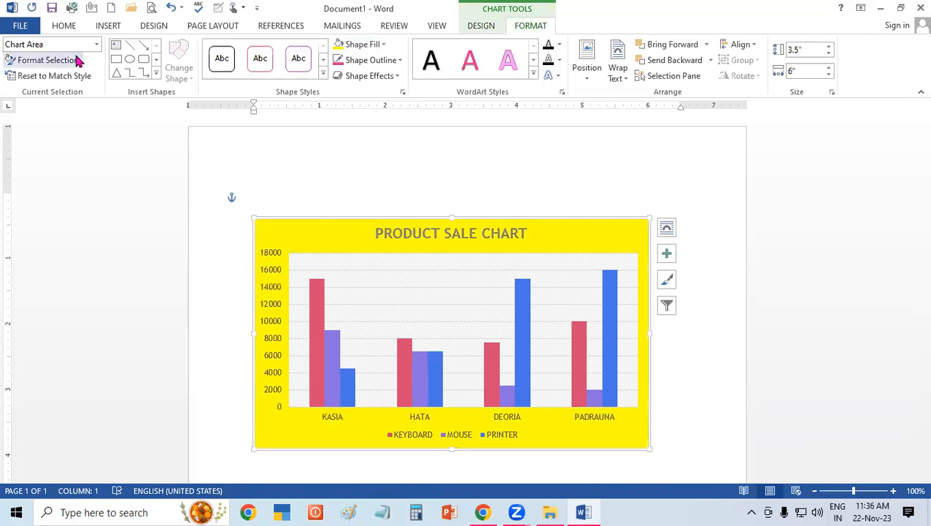
Switch the chart area to a gradient fill and move its second gradient stop to the 49% position.
{"action": "left_click", "coordinate": [46, 60]}
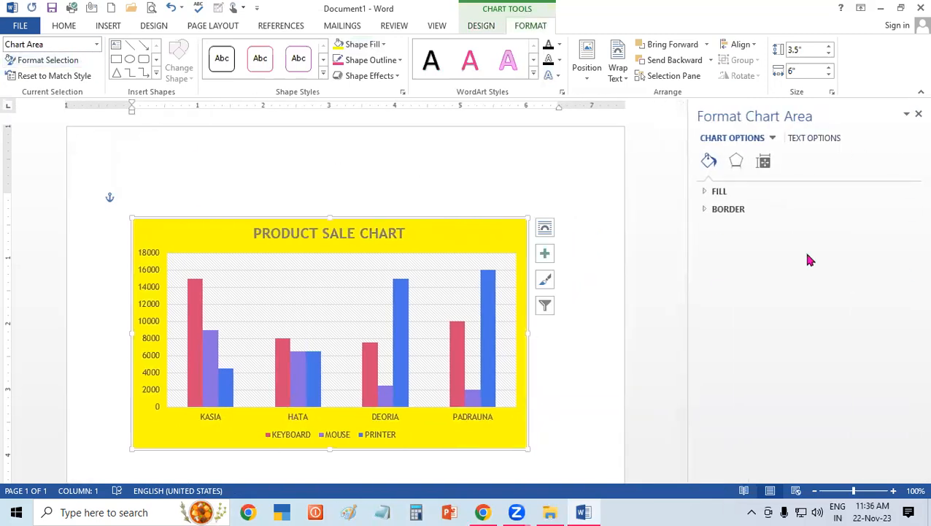
{"action": "left_click", "coordinate": [728, 191]}
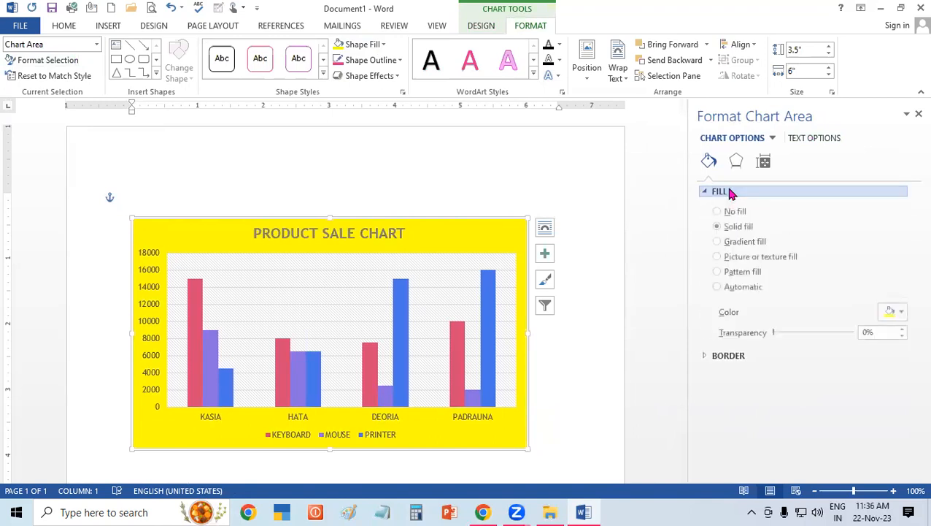
{"action": "left_click", "coordinate": [735, 242]}
{"action": "left_click_drag", "start_coordinate": [827, 408], "coordinate": [792, 423]}
Color the chart area's first gradient stop red and the stop at 49% yellow.
{"action": "left_click", "coordinate": [731, 410]}
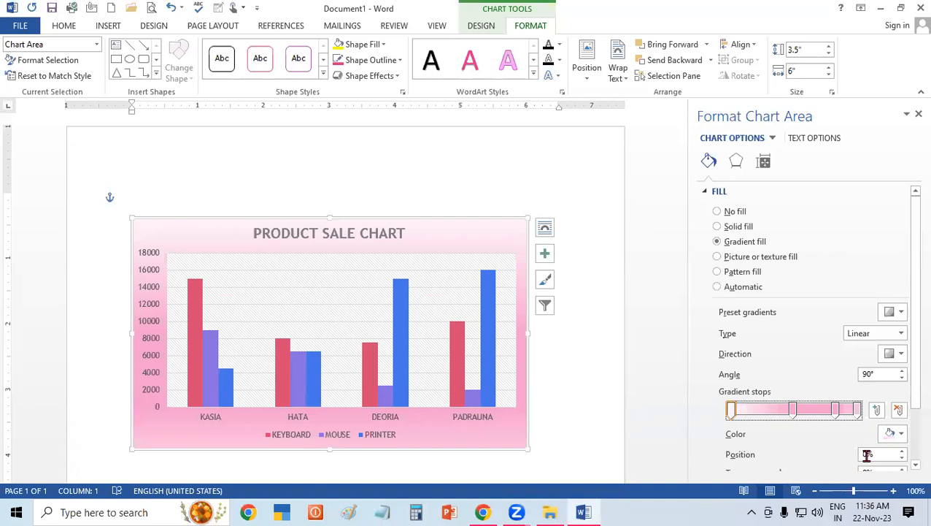
{"action": "left_click", "coordinate": [902, 433]}
{"action": "left_click", "coordinate": [831, 403]}
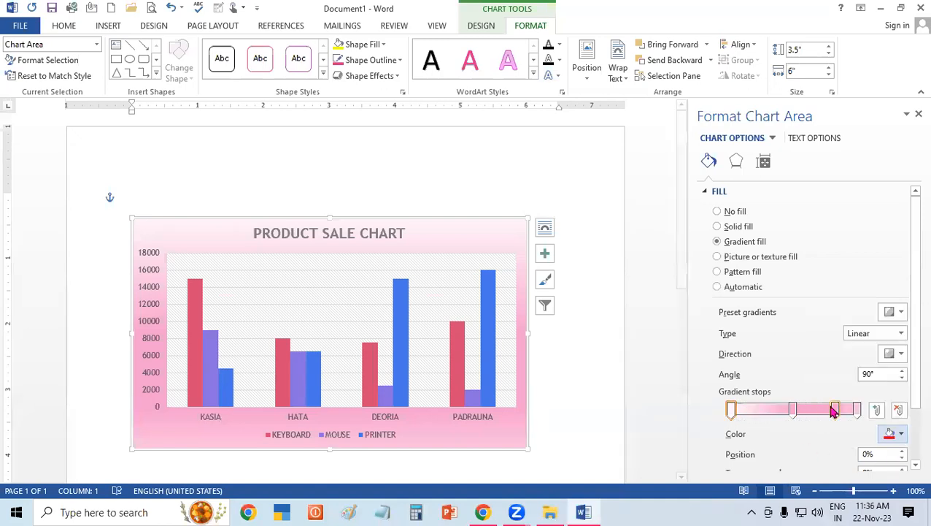
{"action": "left_click", "coordinate": [791, 410]}
{"action": "left_click", "coordinate": [902, 434]}
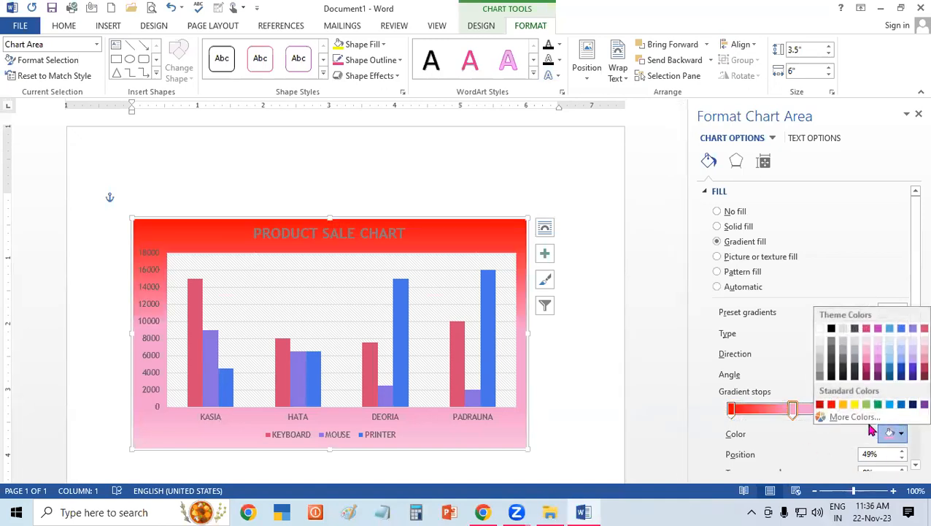
{"action": "left_click", "coordinate": [853, 404]}
Color the gradient stop at 83% light green and the last stop at 100% light blue.
{"action": "left_click", "coordinate": [836, 409]}
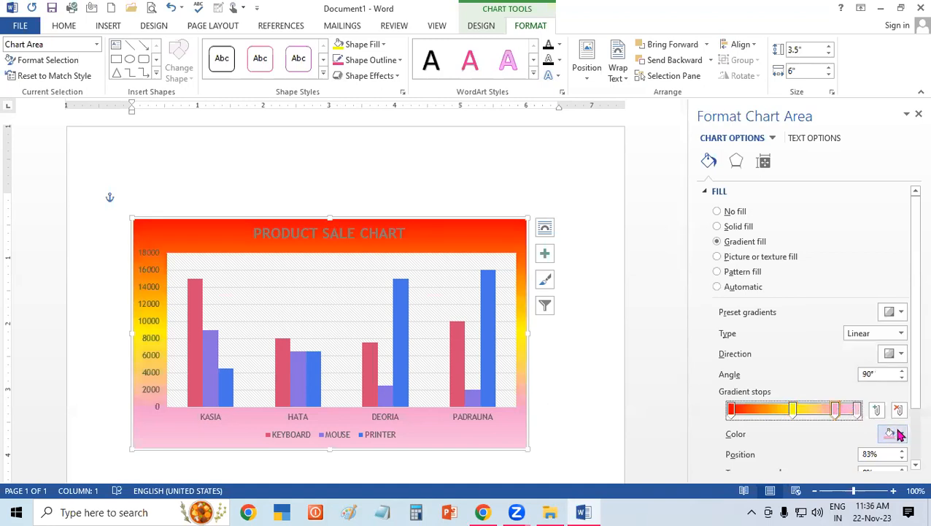
{"action": "left_click", "coordinate": [902, 433]}
{"action": "left_click", "coordinate": [867, 404]}
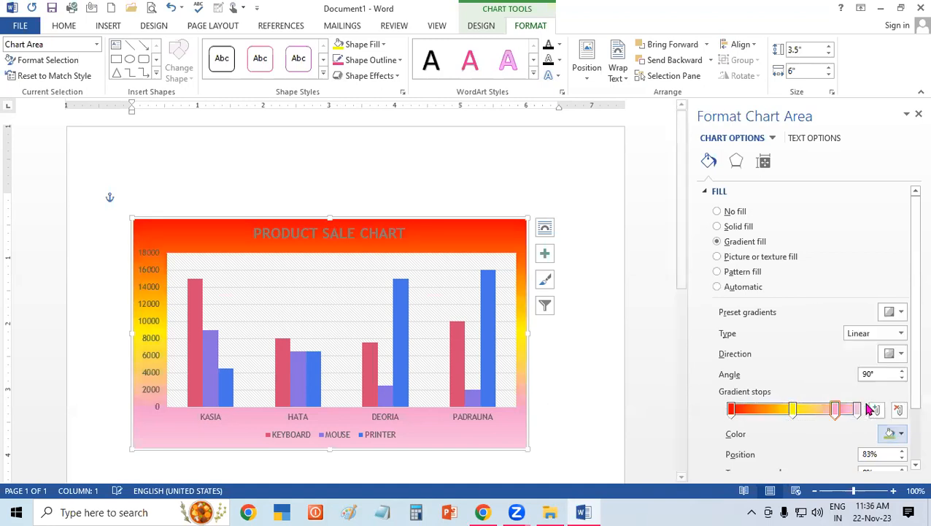
{"action": "left_click", "coordinate": [856, 410]}
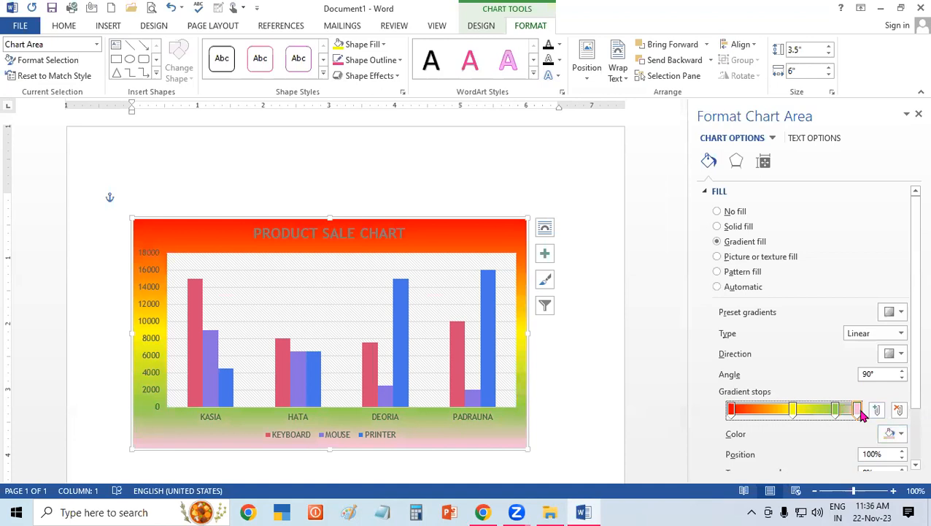
{"action": "left_click", "coordinate": [902, 434]}
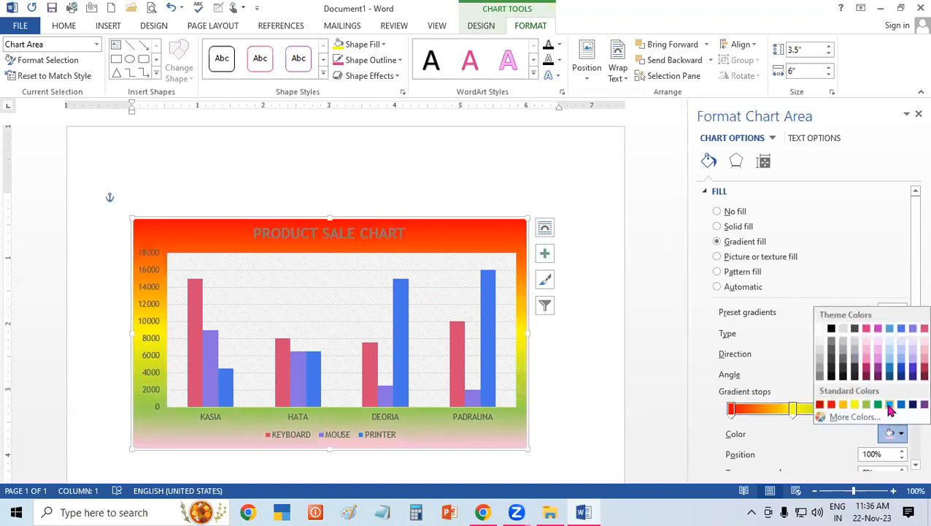
{"action": "left_click", "coordinate": [890, 404]}
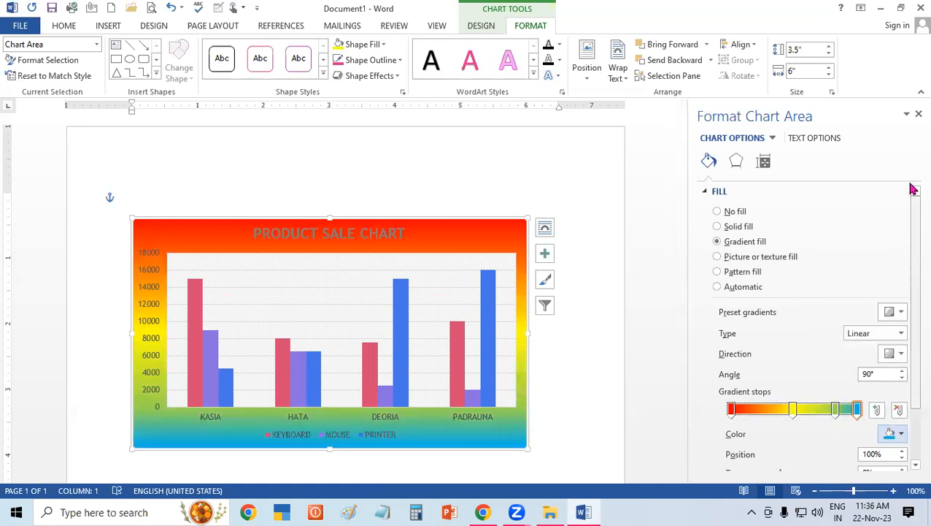
Close the chart area's format settings and reset the chart area to match the chart style.
{"action": "left_click", "coordinate": [918, 114]}
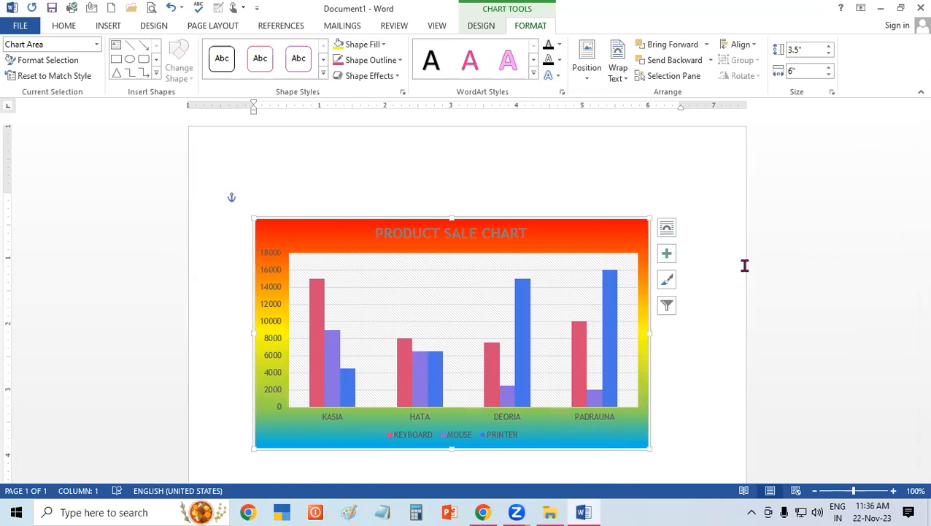
{"action": "left_click", "coordinate": [79, 77]}
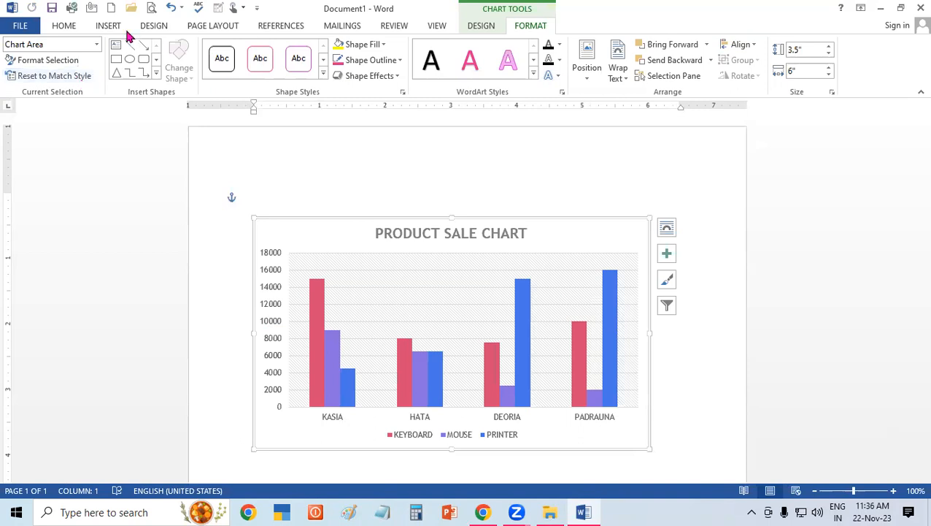
Select the chart's legend and open its format settings to view the legend position options, closing them without changes.
{"action": "left_click", "coordinate": [97, 44]}
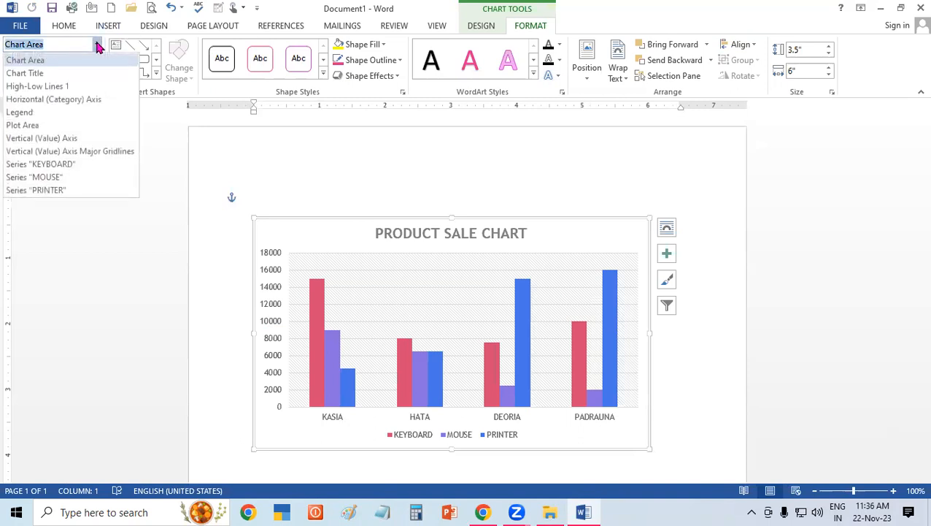
{"action": "left_click", "coordinate": [62, 113]}
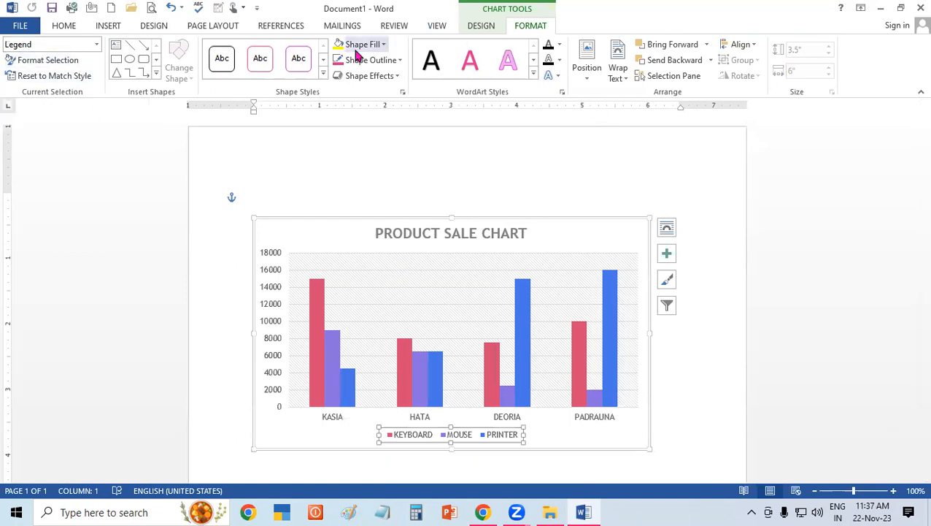
{"action": "left_click", "coordinate": [73, 61]}
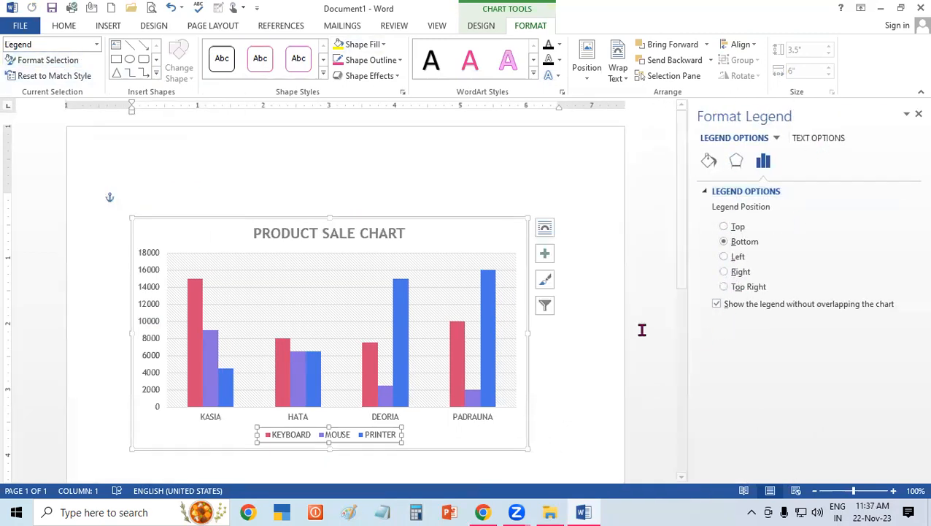
{"action": "left_click", "coordinate": [919, 114]}
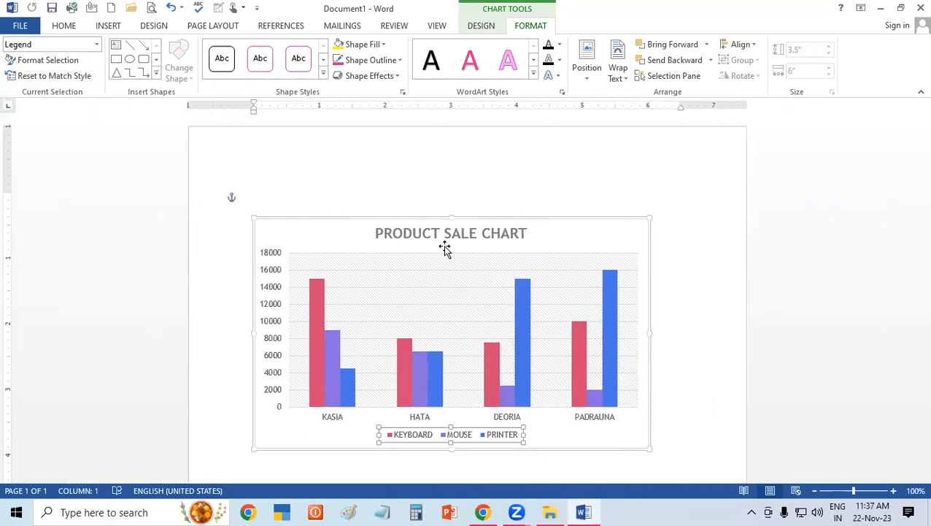
Apply a gradient fill to the chart area, and reset the chart area to match the chart style.
{"action": "left_click", "coordinate": [445, 249]}
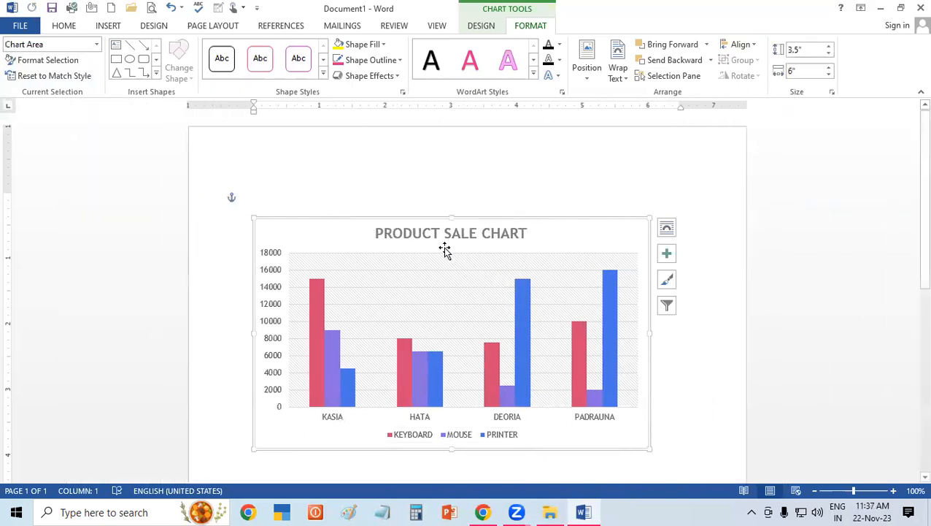
{"action": "left_click", "coordinate": [48, 61]}
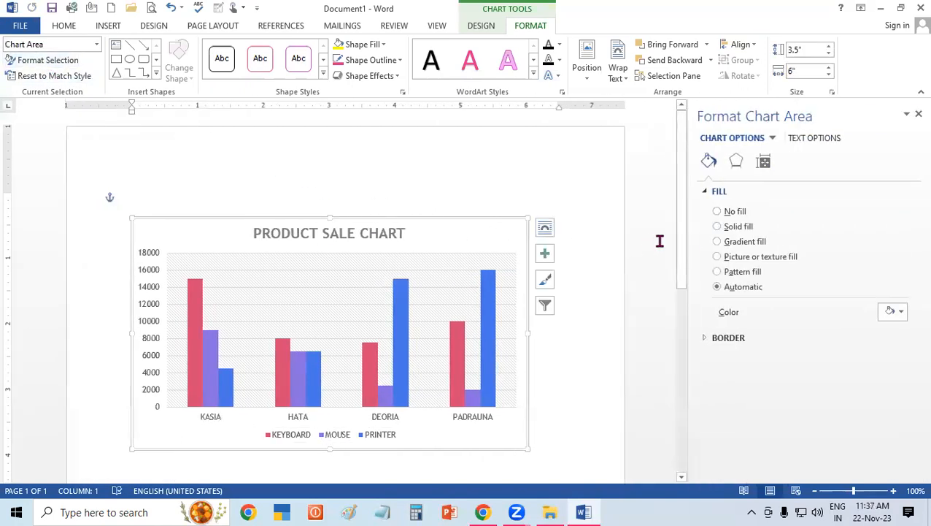
{"action": "left_click", "coordinate": [736, 242]}
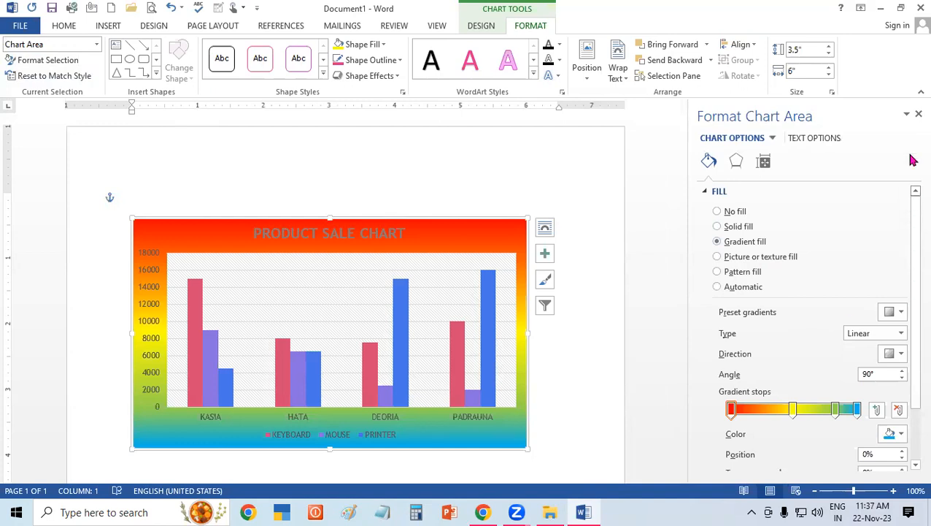
{"action": "left_click", "coordinate": [919, 113]}
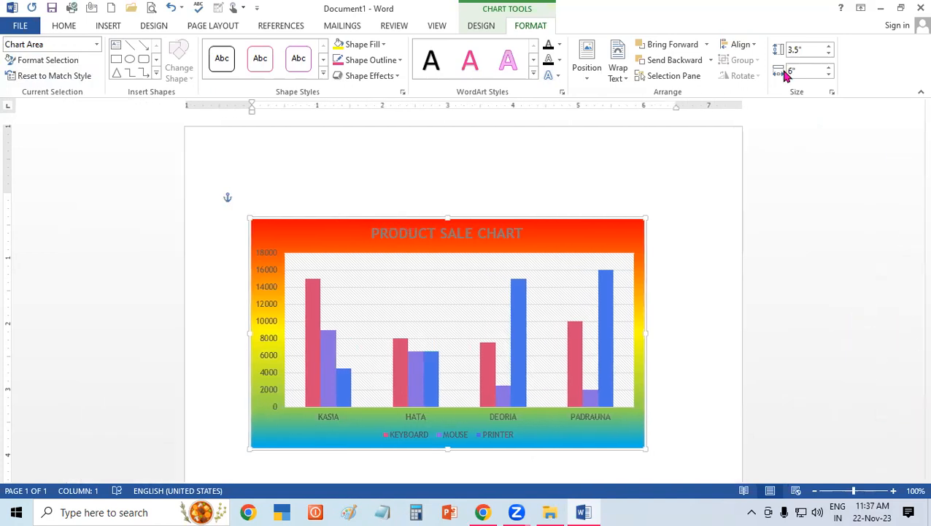
{"action": "left_click", "coordinate": [83, 79]}
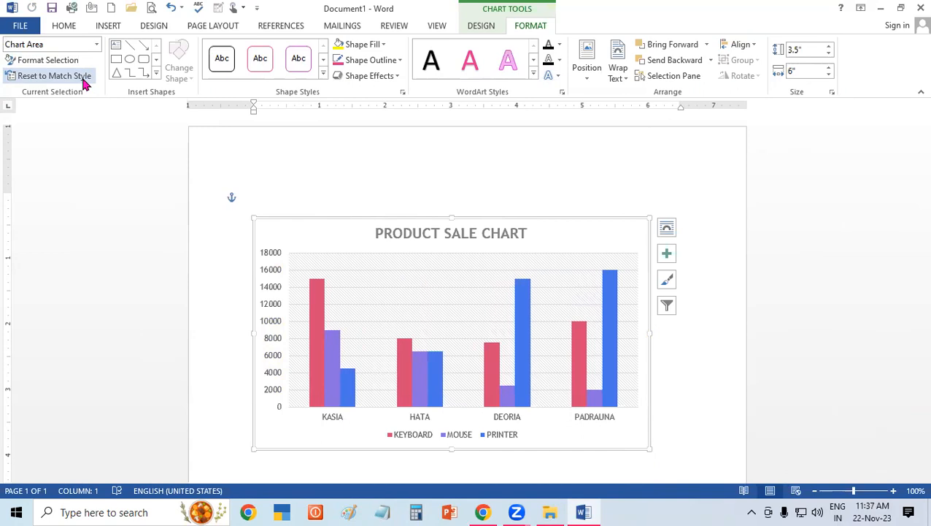
{"action": "left_click", "coordinate": [481, 27]}
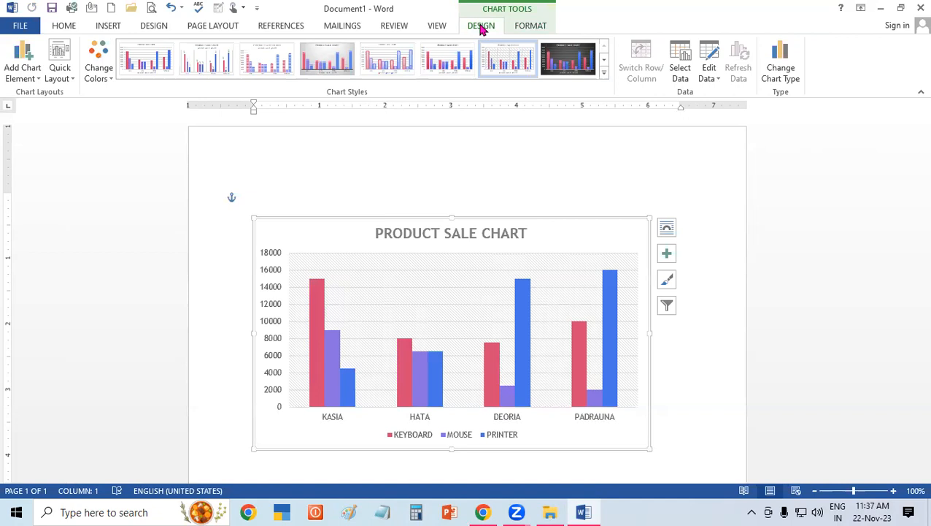
{"action": "left_click", "coordinate": [678, 509]}
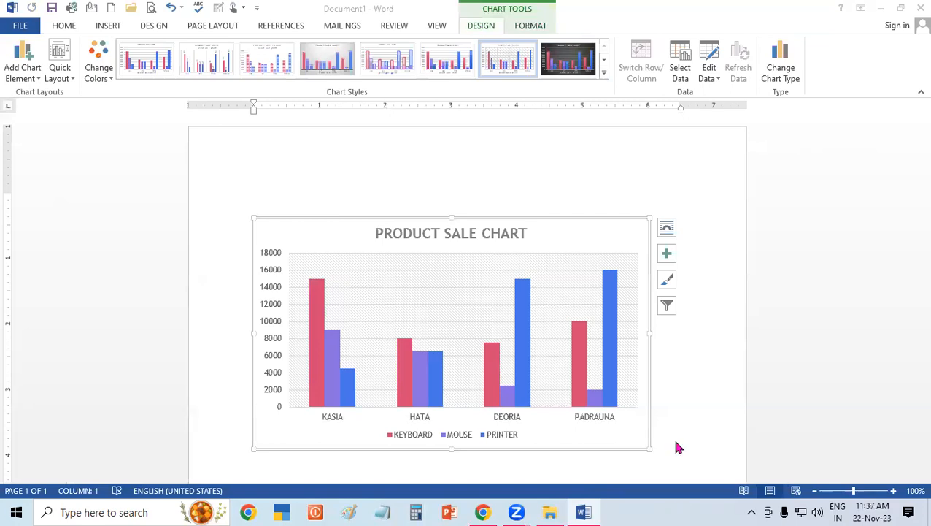